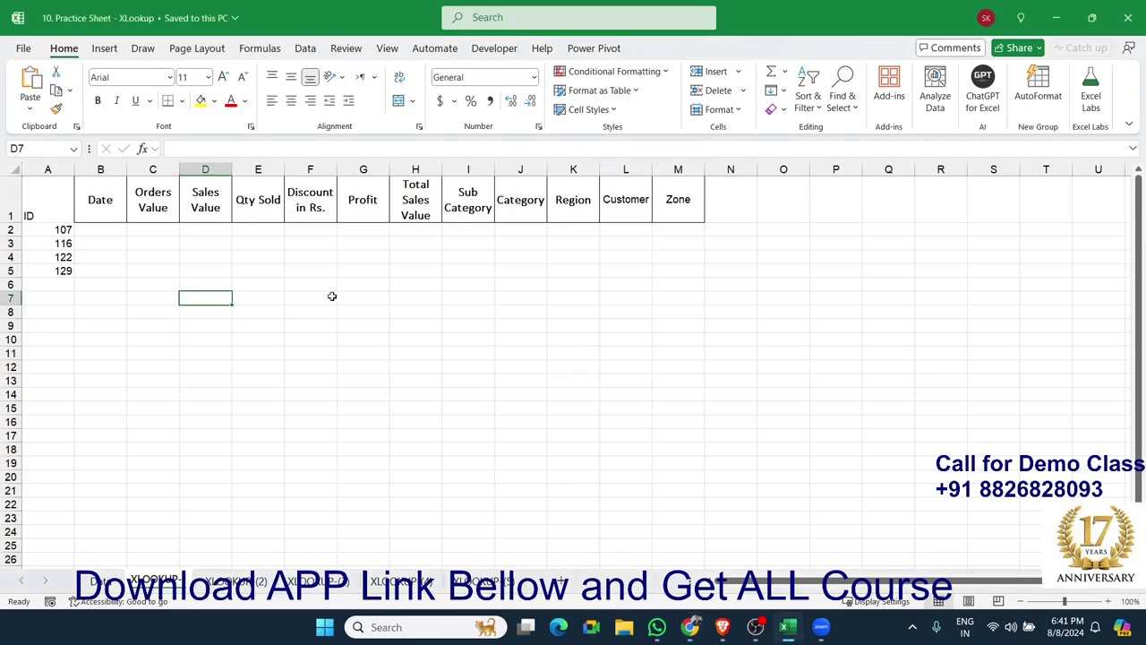
- Review the four lookup IDs and the source table on the Data sheet
{"action": "scroll", "coordinate": [185, 310], "scroll_direction": "up", "scroll_amount": 3}
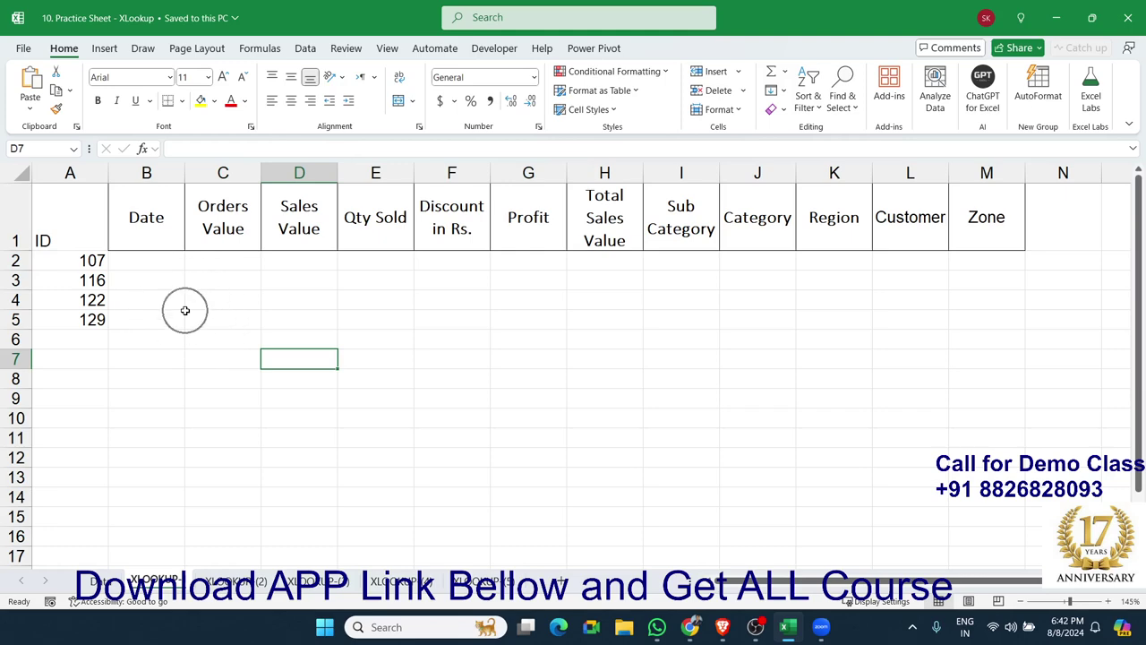
{"action": "left_click_drag", "start_coordinate": [88, 271], "coordinate": [89, 320]}
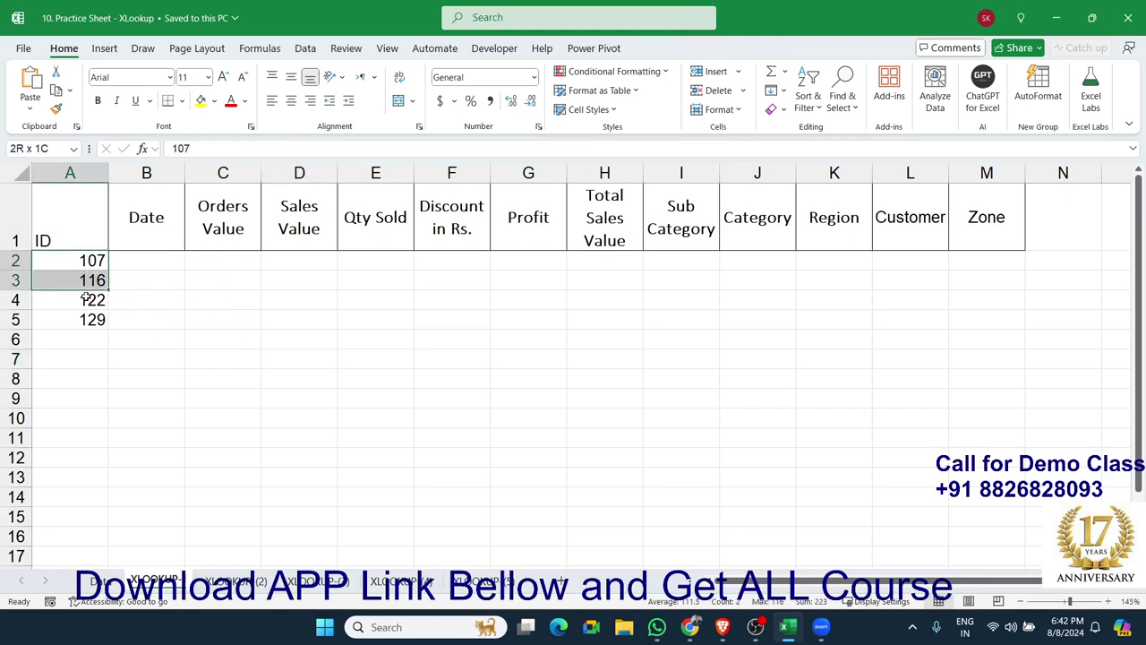
{"action": "left_click", "coordinate": [102, 581]}
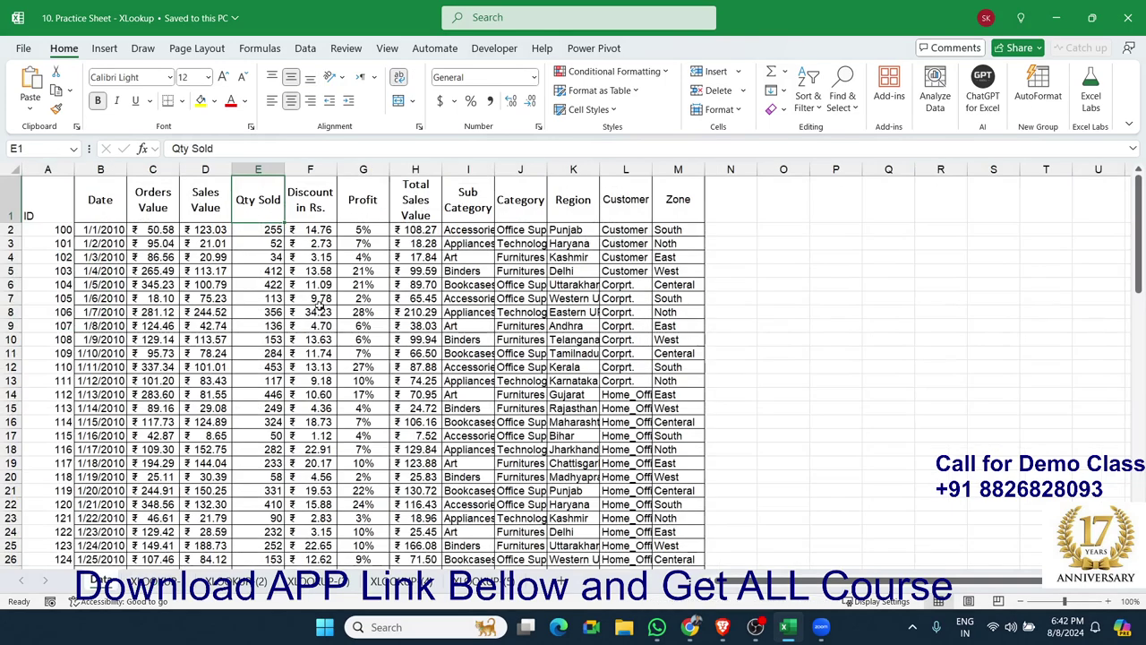
{"action": "left_click", "coordinate": [158, 581]}
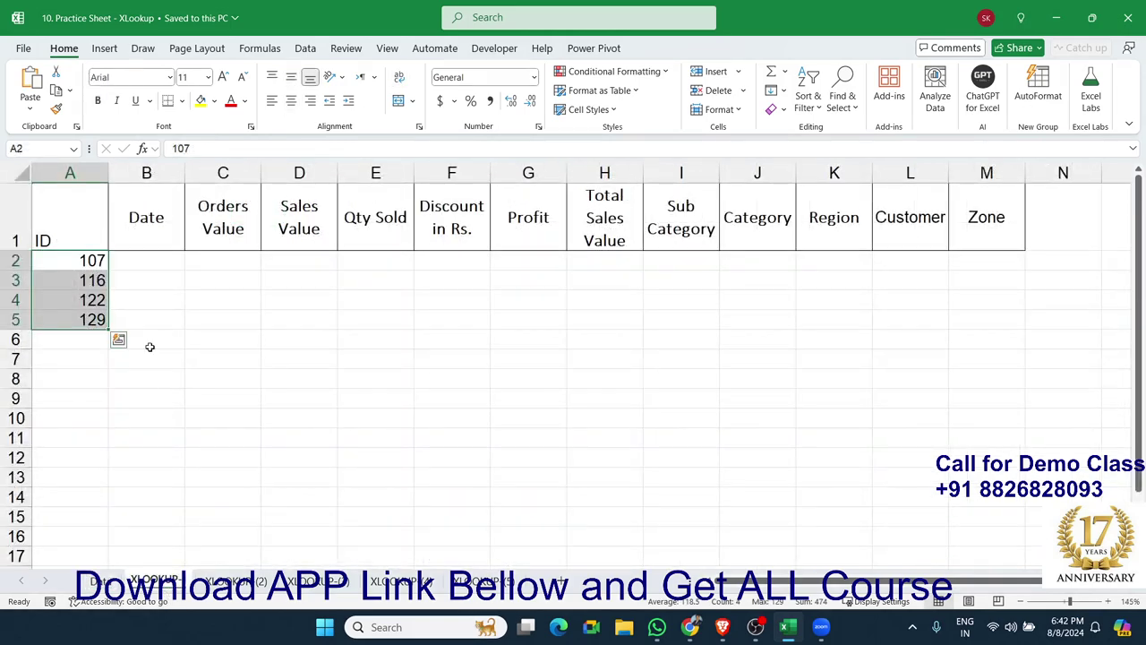
- Enter =XLOOKUP(A2,Data!A:A,Data!B:B) in B2, returning 40186 as ID 107's date
{"action": "left_click", "coordinate": [149, 268]}
{"action": "type", "text": "="}
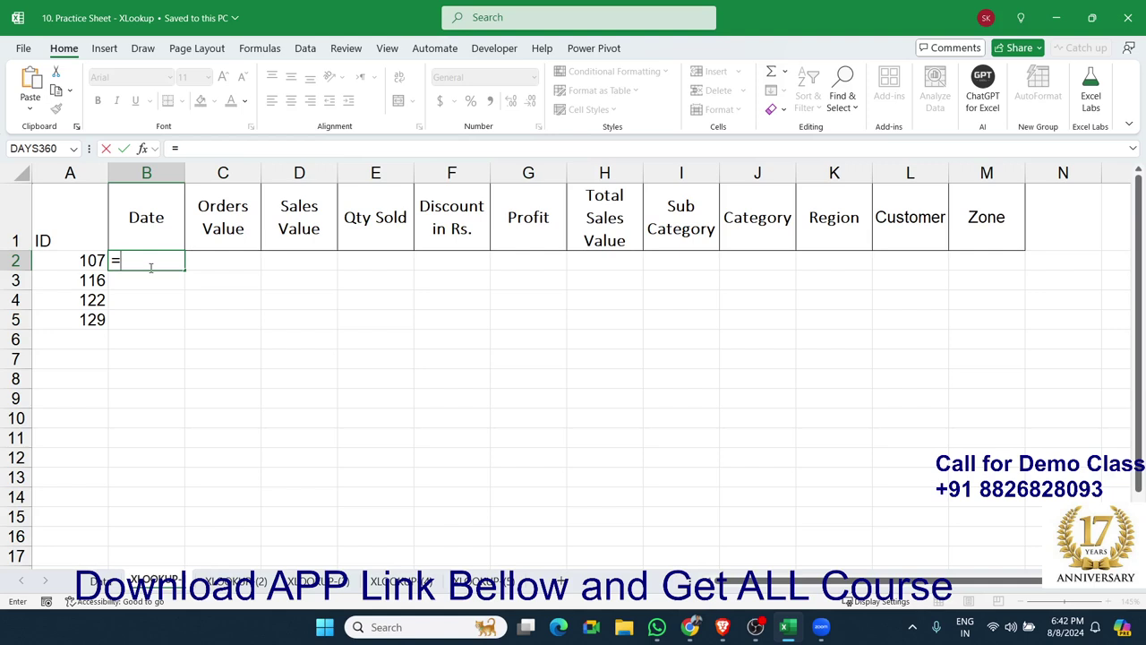
{"action": "type", "text": "xl"}
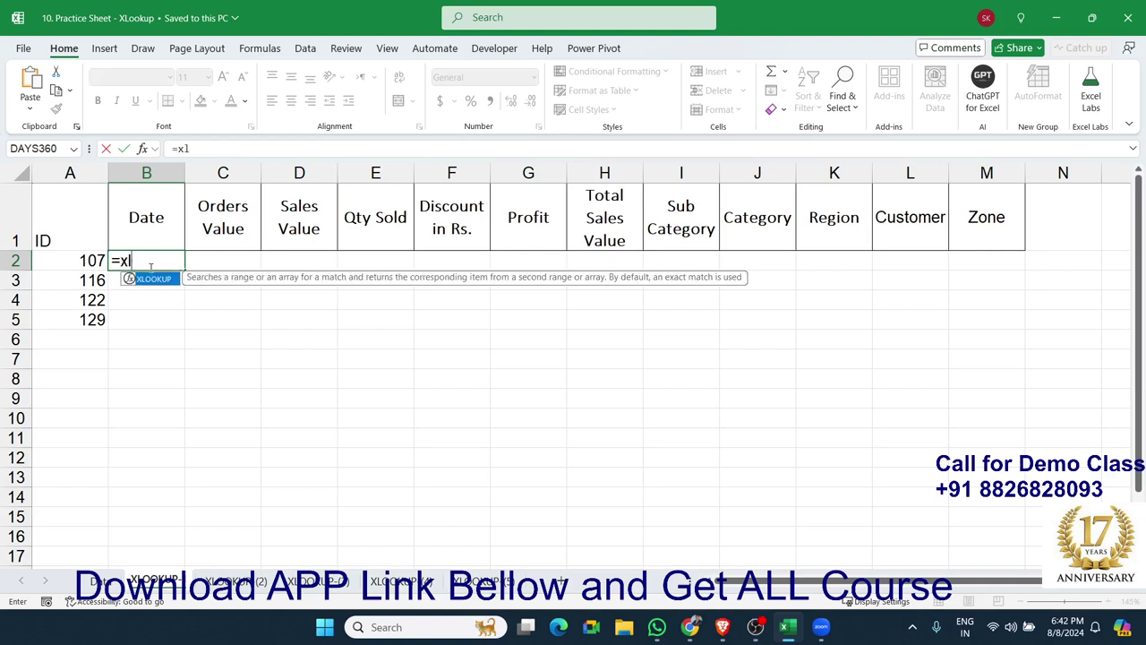
{"action": "key", "text": "Tab"}
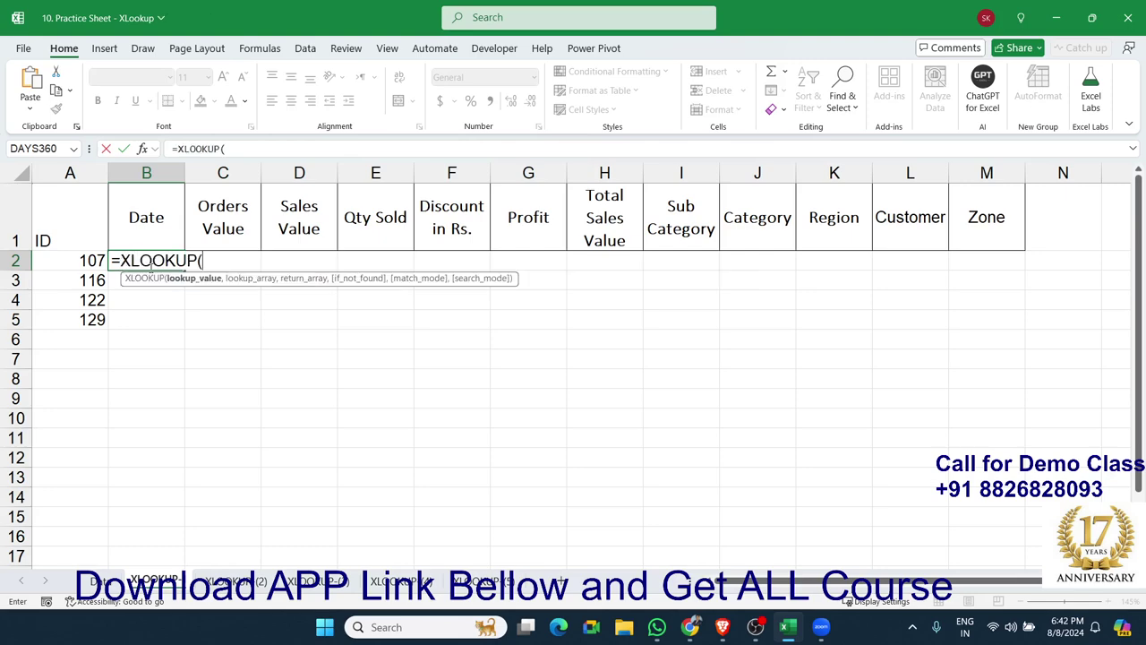
{"action": "left_click", "coordinate": [95, 260]}
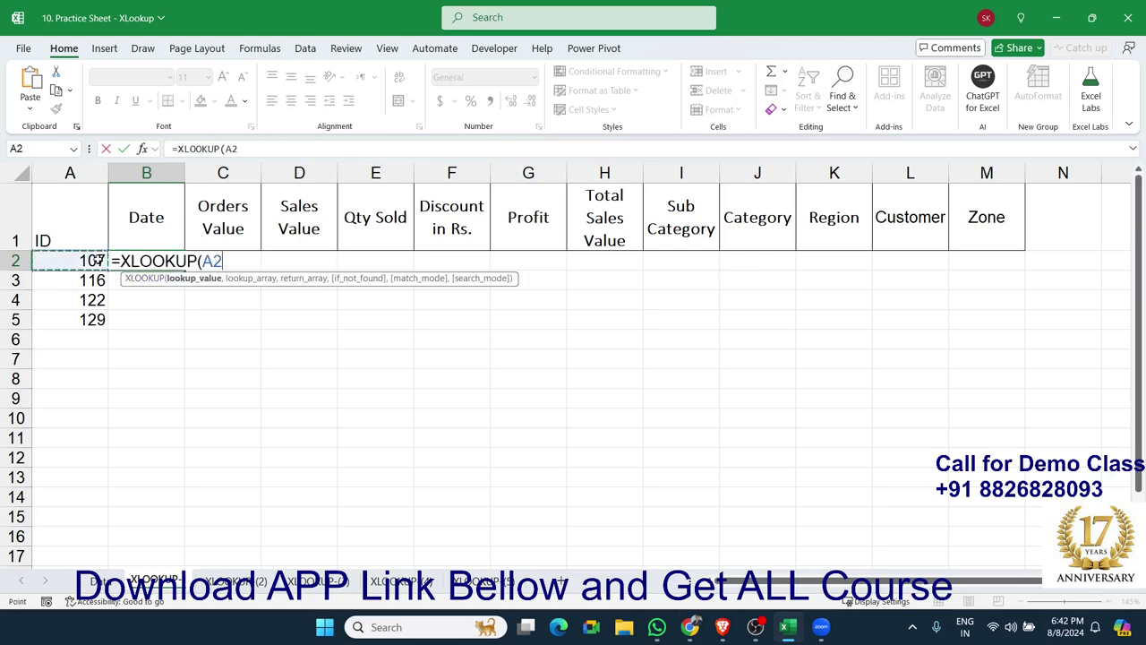
{"action": "type", "text": ","}
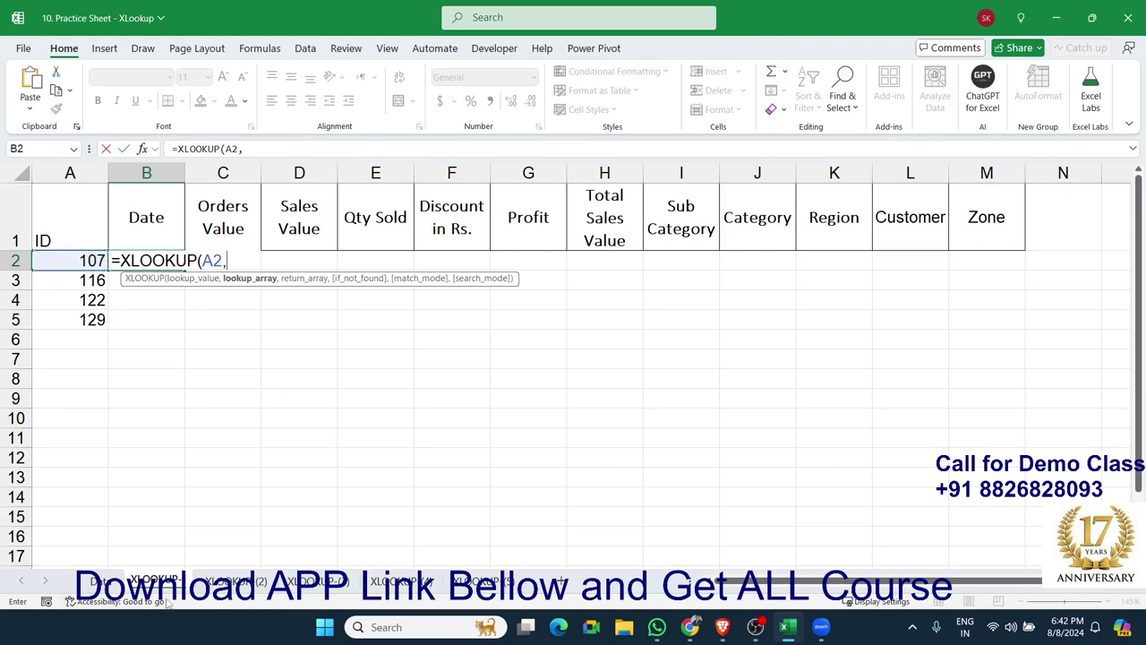
{"action": "left_click", "coordinate": [112, 582]}
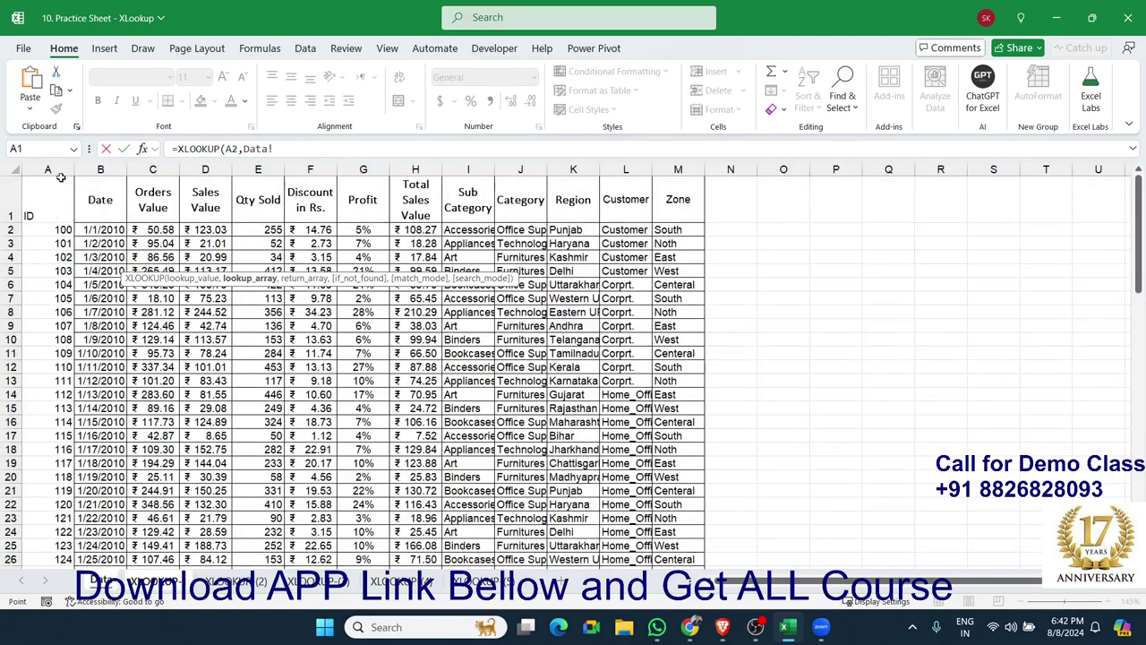
{"action": "left_click", "coordinate": [61, 168]}
{"action": "left_click", "coordinate": [61, 169]}
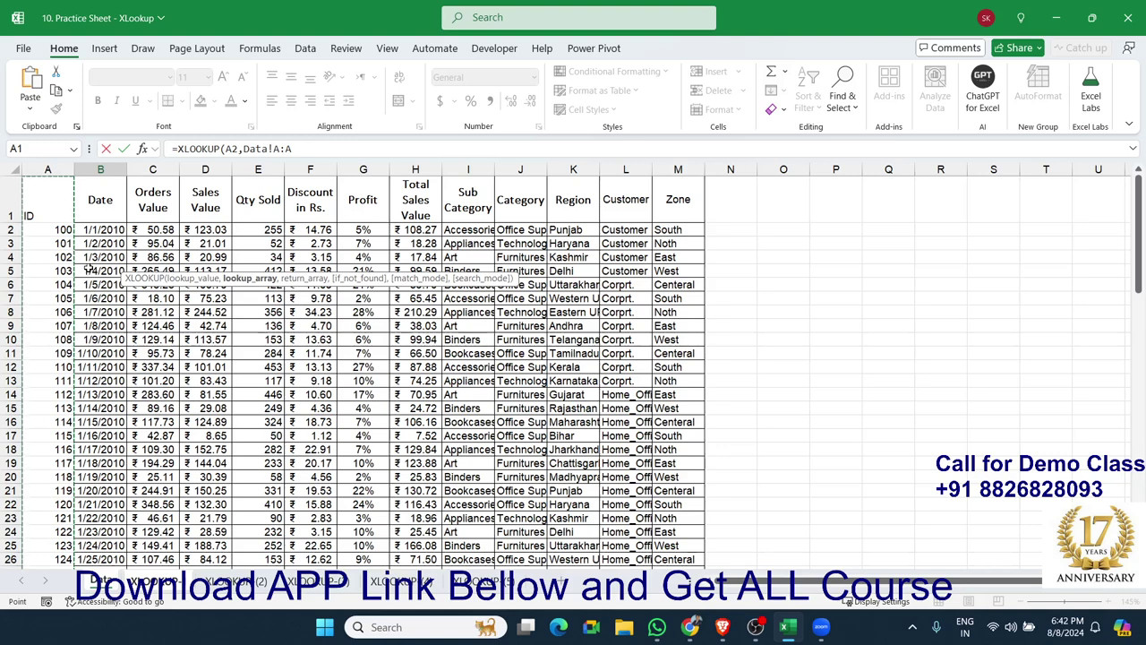
{"action": "type", "text": ","}
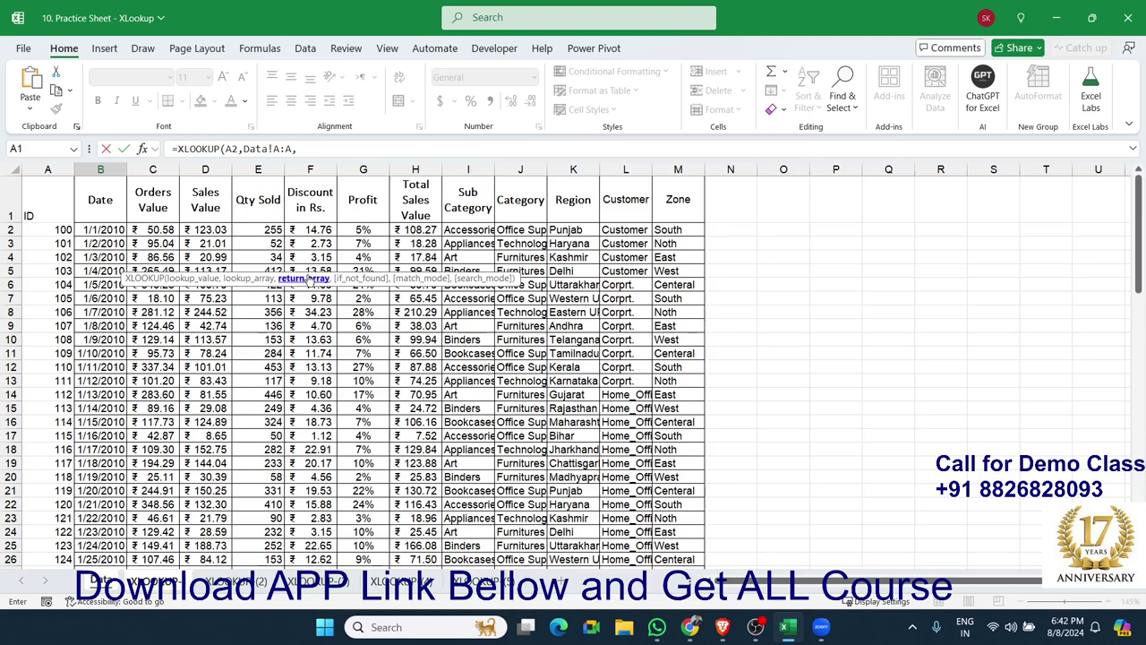
{"action": "key", "text": "ctrl"}
{"action": "left_click", "coordinate": [107, 169]}
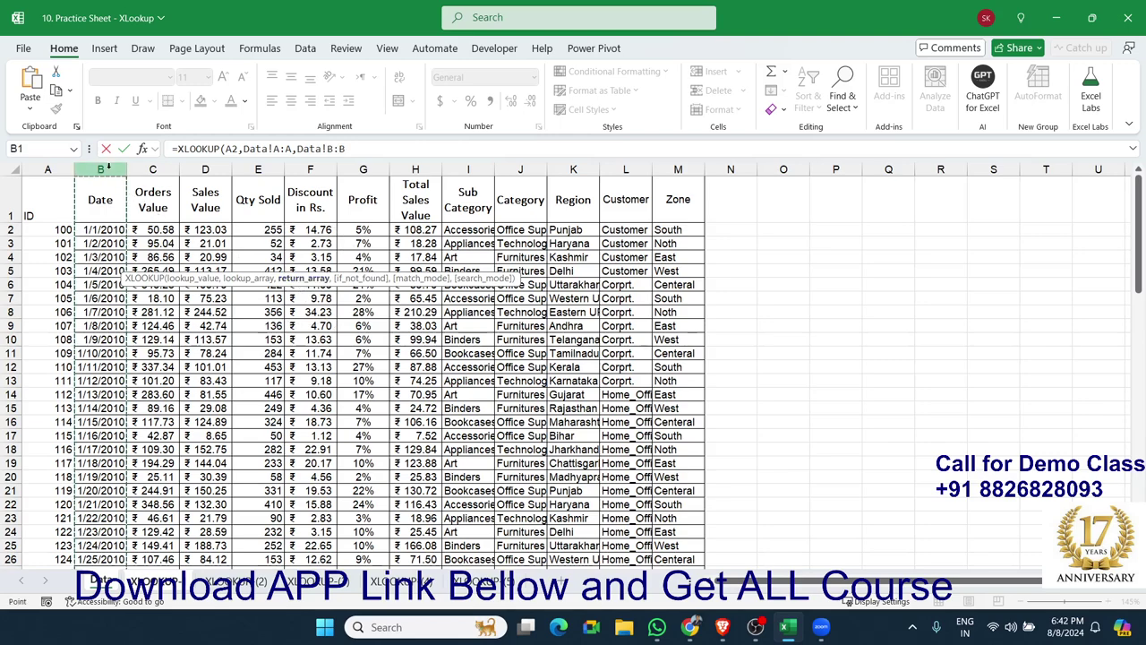
{"action": "key", "text": "Return"}
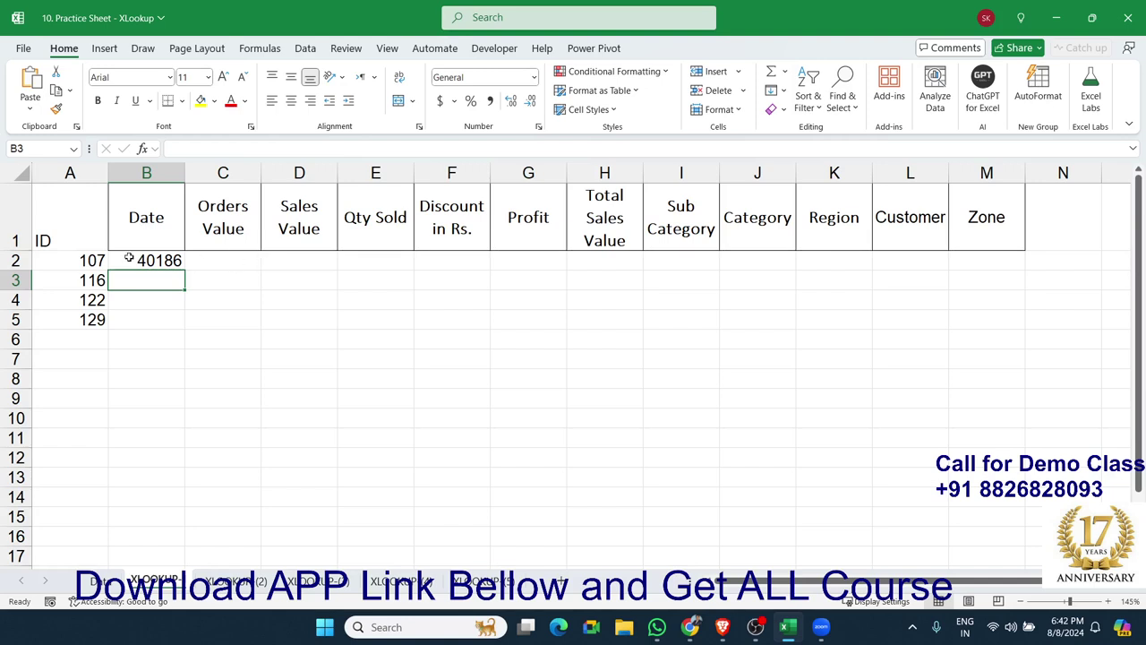
{"action": "left_click", "coordinate": [128, 258]}
- Make the B2 formula's lookup references absolute: $A2 and Data!$A:$A
{"action": "double_click", "coordinate": [140, 261]}
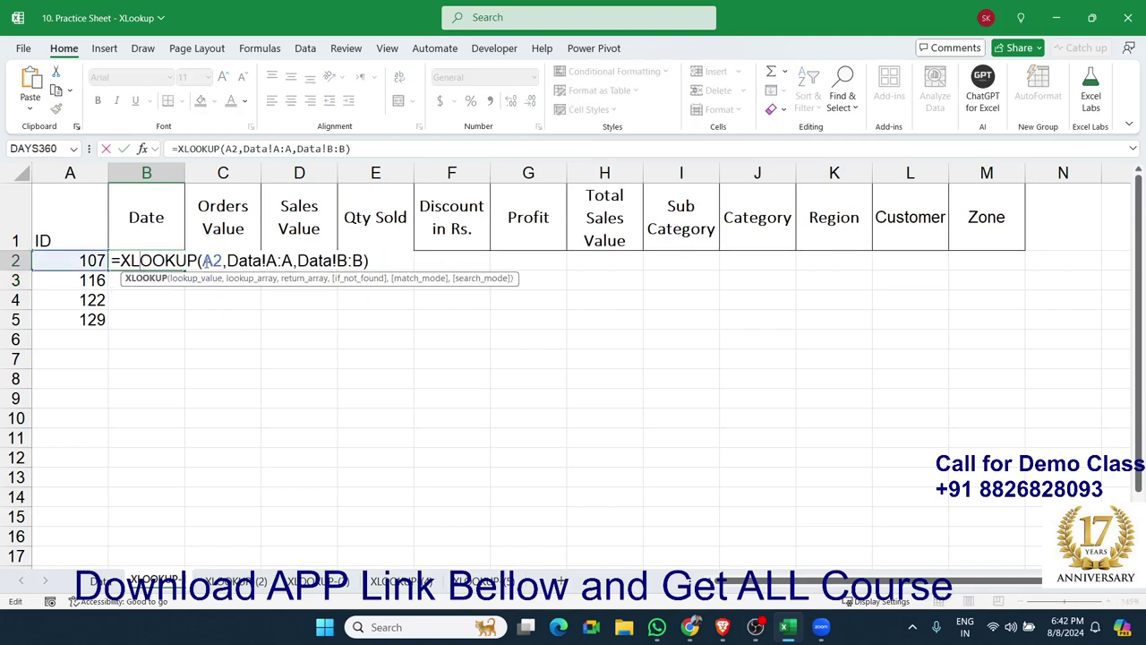
{"action": "left_click", "coordinate": [205, 261]}
{"action": "type", "text": "$"}
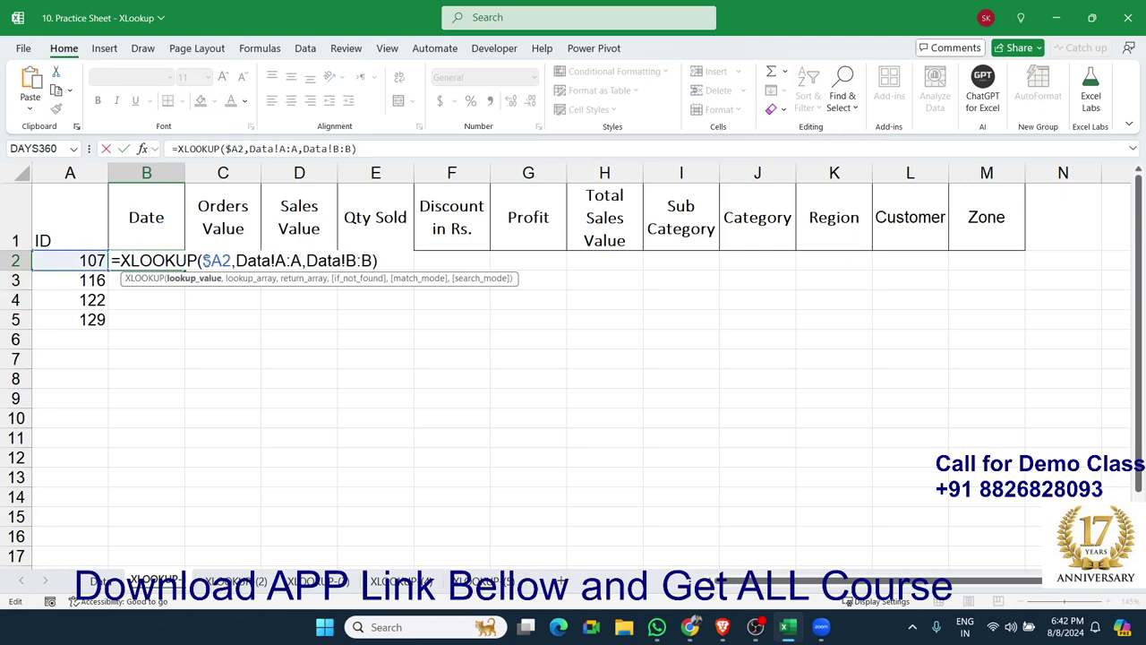
{"action": "left_click", "coordinate": [276, 261]}
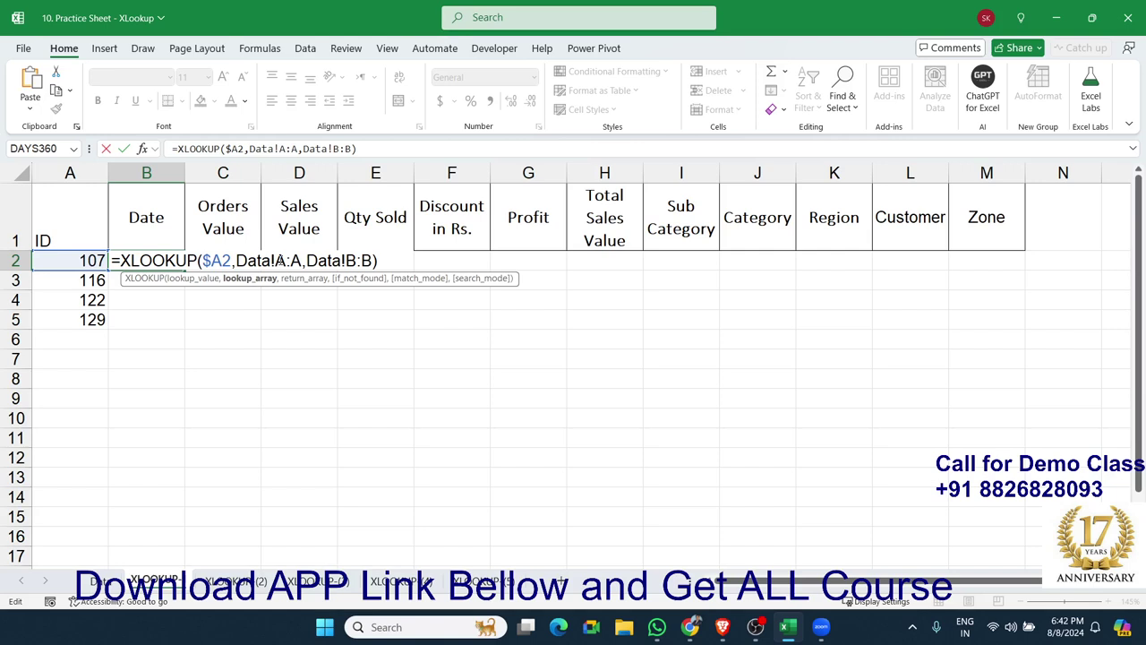
{"action": "key", "text": "F4"}
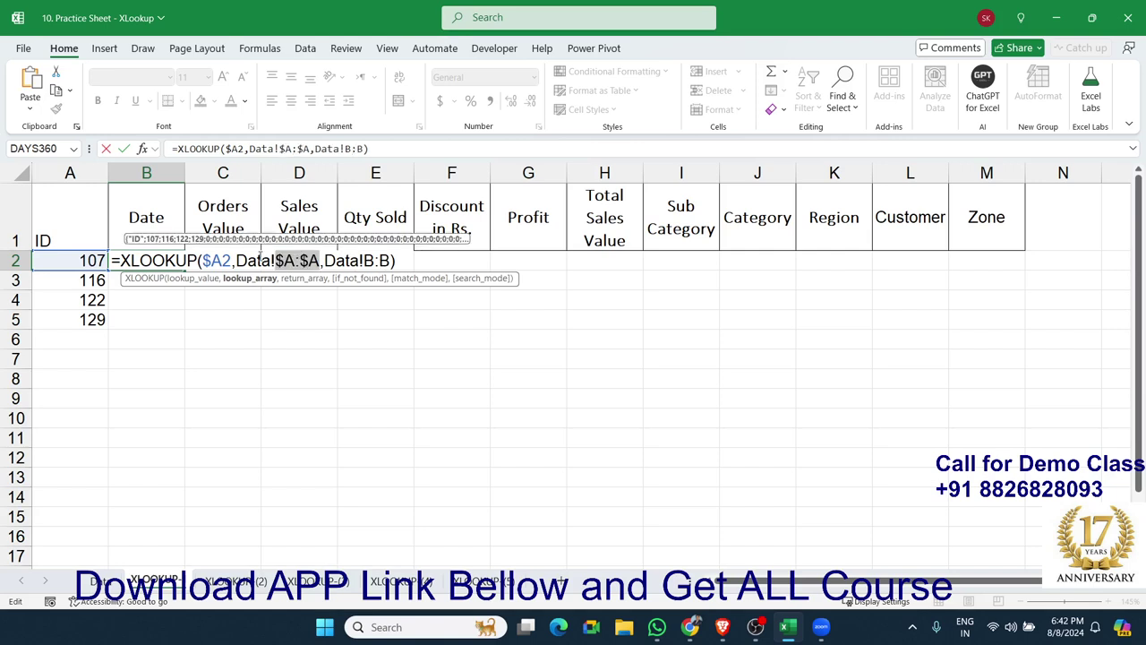
{"action": "double_click", "coordinate": [361, 261]}
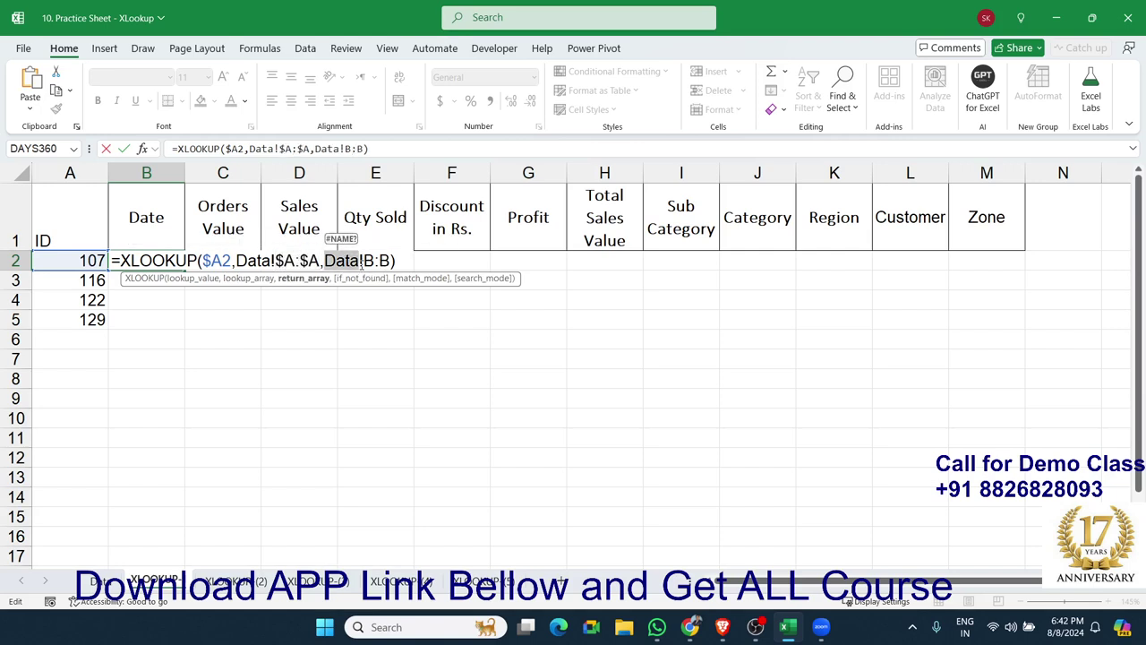
{"action": "key", "text": "Return"}
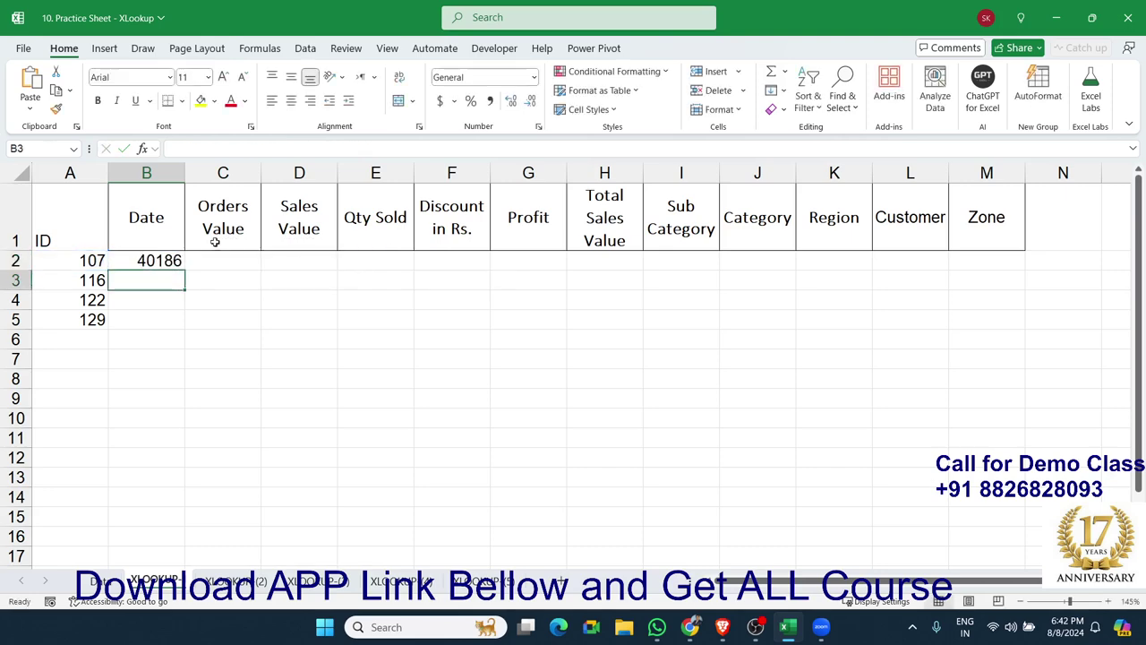
- Compare headers with the Data sheet and fill the B2 formula across to M2
{"action": "left_click", "coordinate": [158, 223]}
{"action": "left_click_drag", "start_coordinate": [158, 222], "coordinate": [986, 224]}
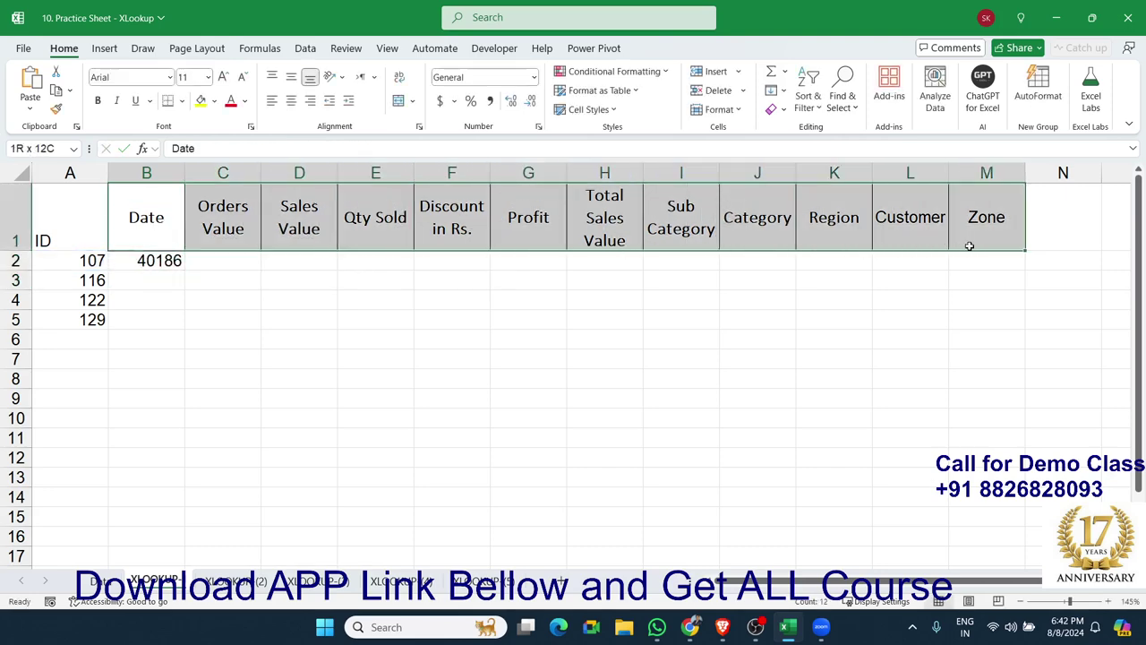
{"action": "left_click", "coordinate": [105, 581]}
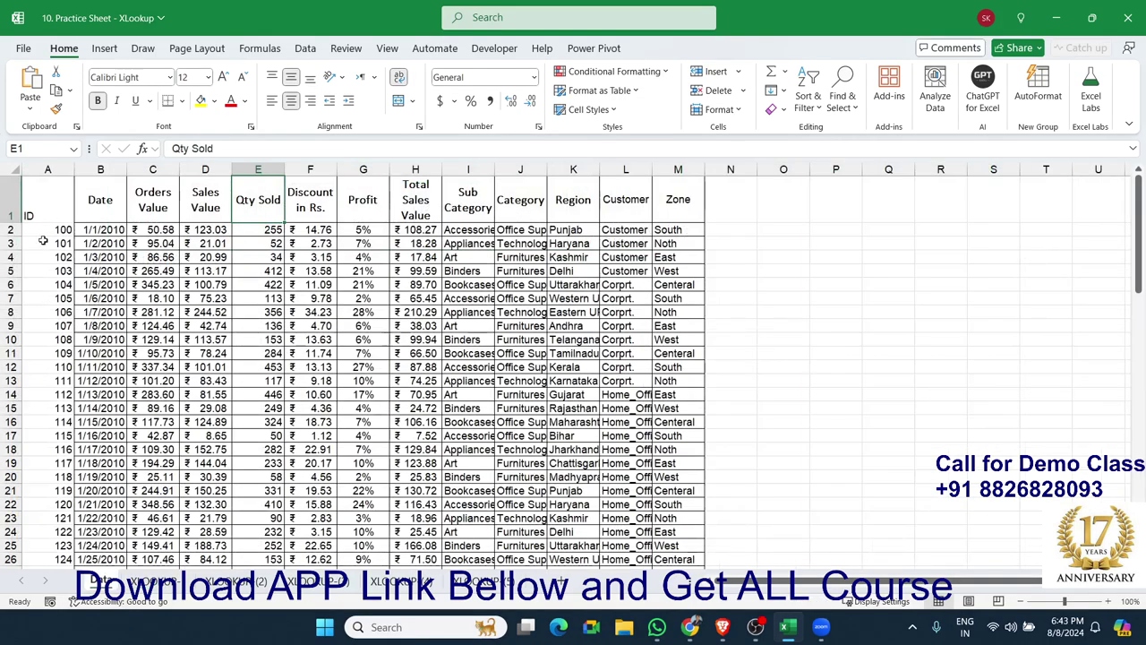
{"action": "left_click_drag", "start_coordinate": [52, 206], "coordinate": [681, 230]}
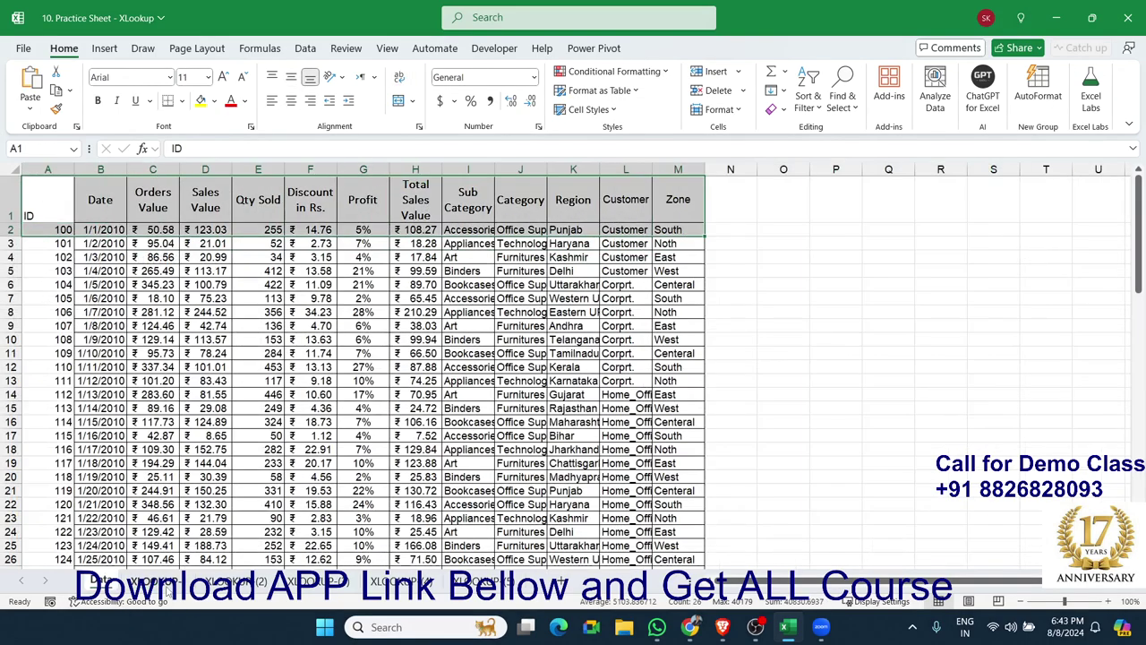
{"action": "left_click", "coordinate": [154, 582]}
{"action": "left_click", "coordinate": [159, 260]}
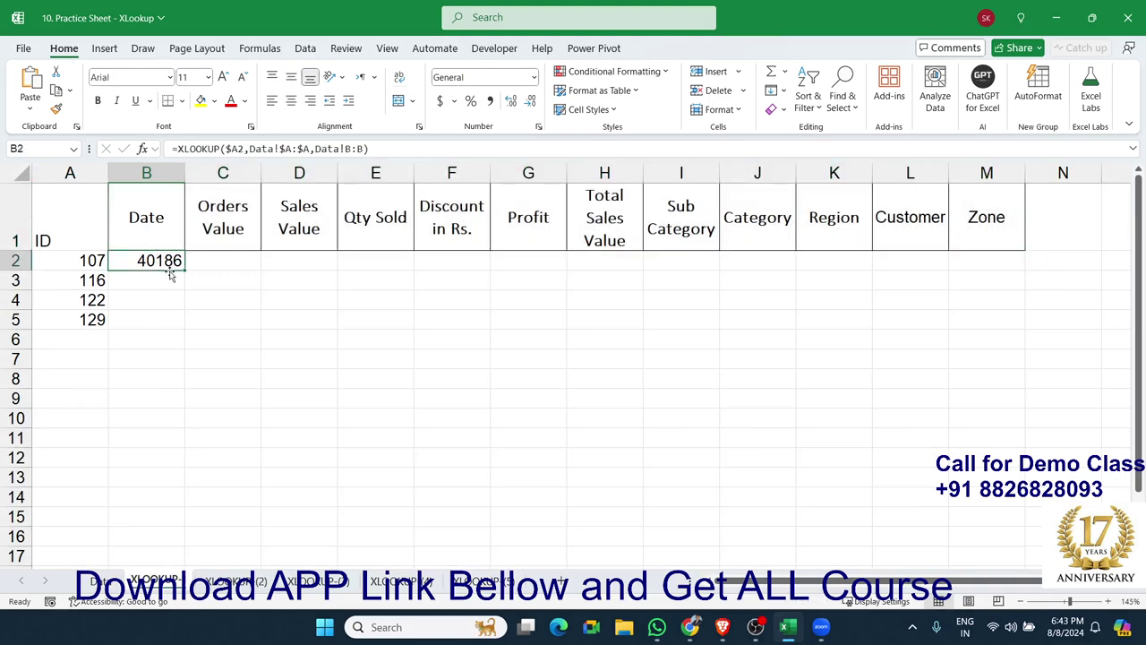
{"action": "mouse_move", "coordinate": [180, 271]}
{"action": "left_mouse_down"}
{"action": "mouse_move", "coordinate": [1005, 290]}
{"action": "mouse_move", "coordinate": [994, 283]}
{"action": "left_mouse_up"}
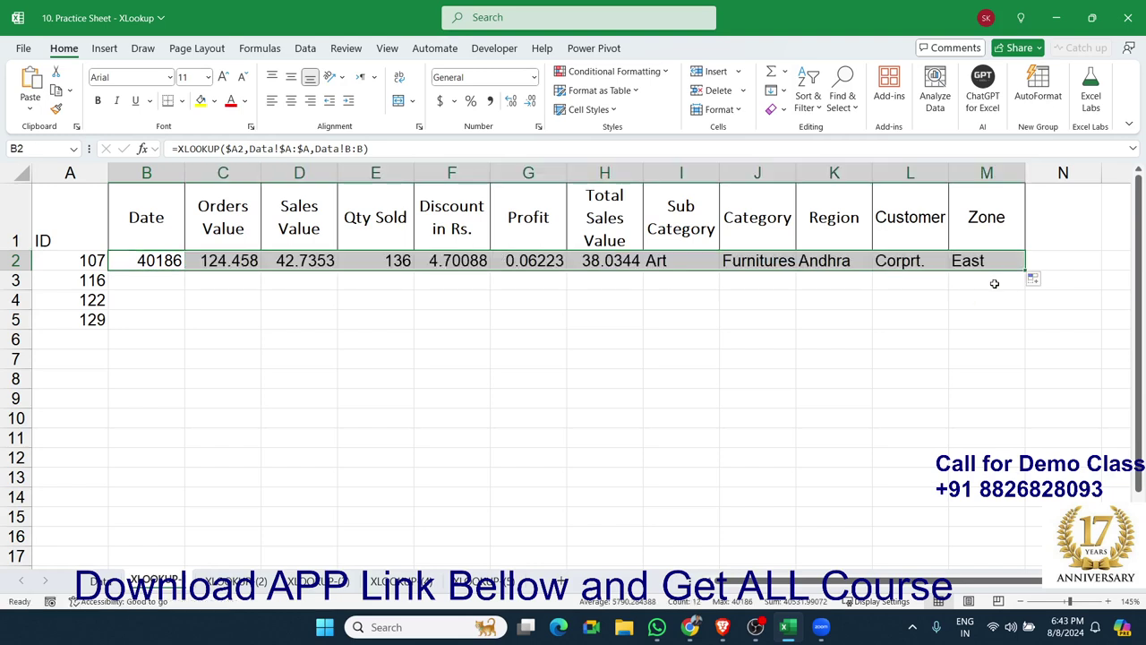
- Enter =XLOOKUP(A3,Data!A:A,Data!C:C,"") in B3 to return the Orders Value
{"action": "left_click", "coordinate": [168, 281]}
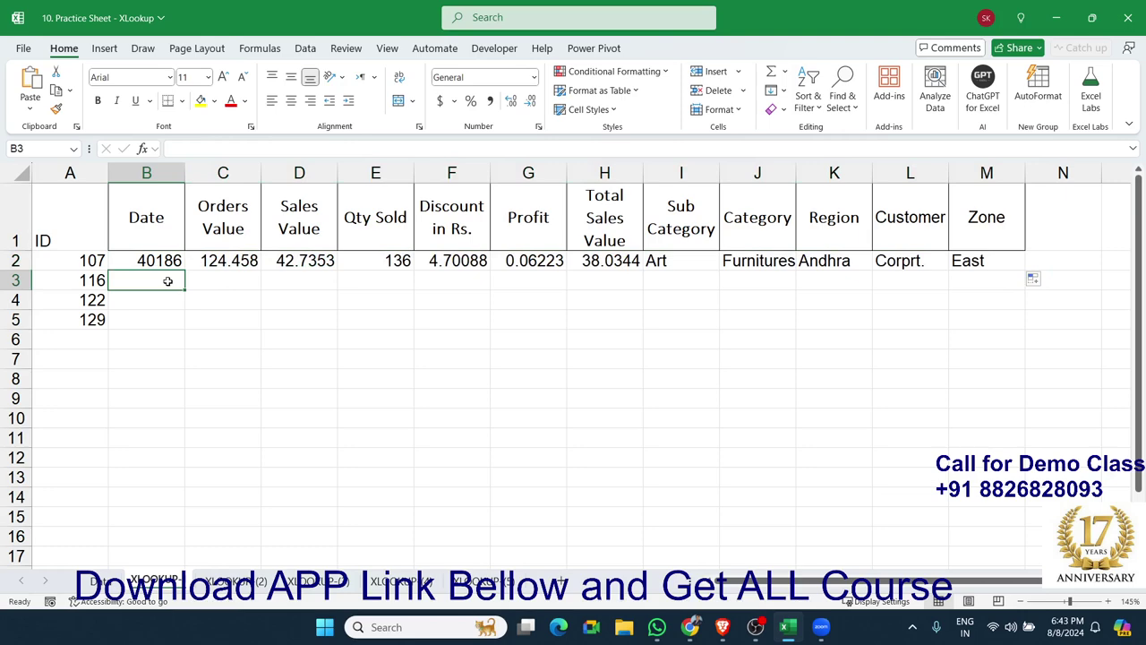
{"action": "type", "text": "=x"}
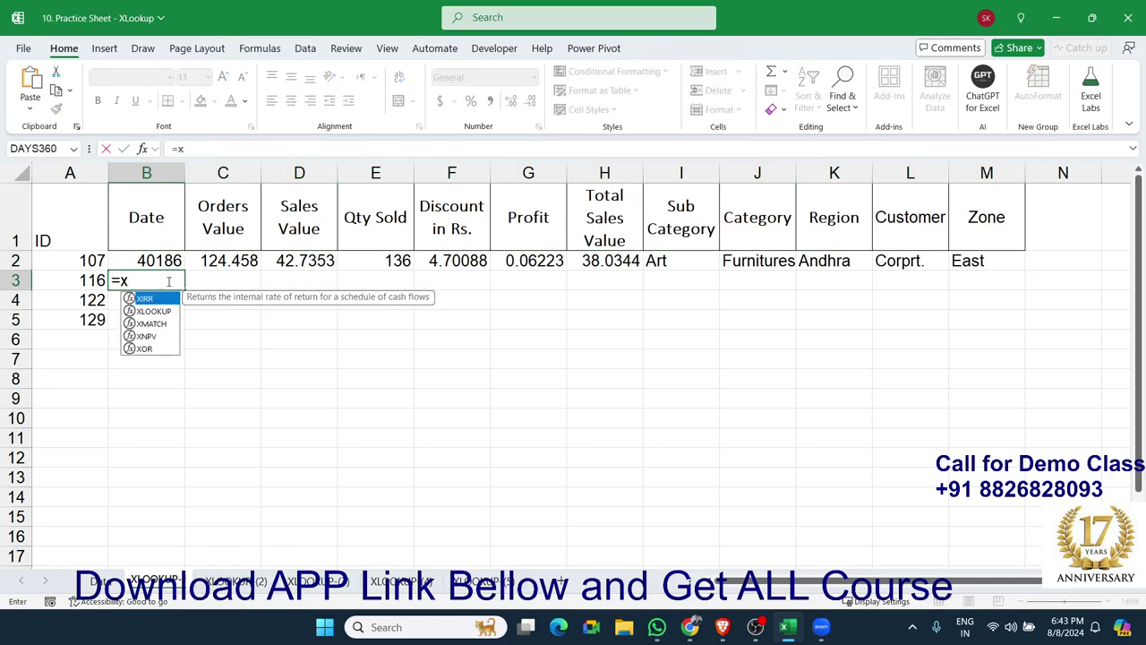
{"action": "type", "text": "l"}
{"action": "key", "text": "Tab"}
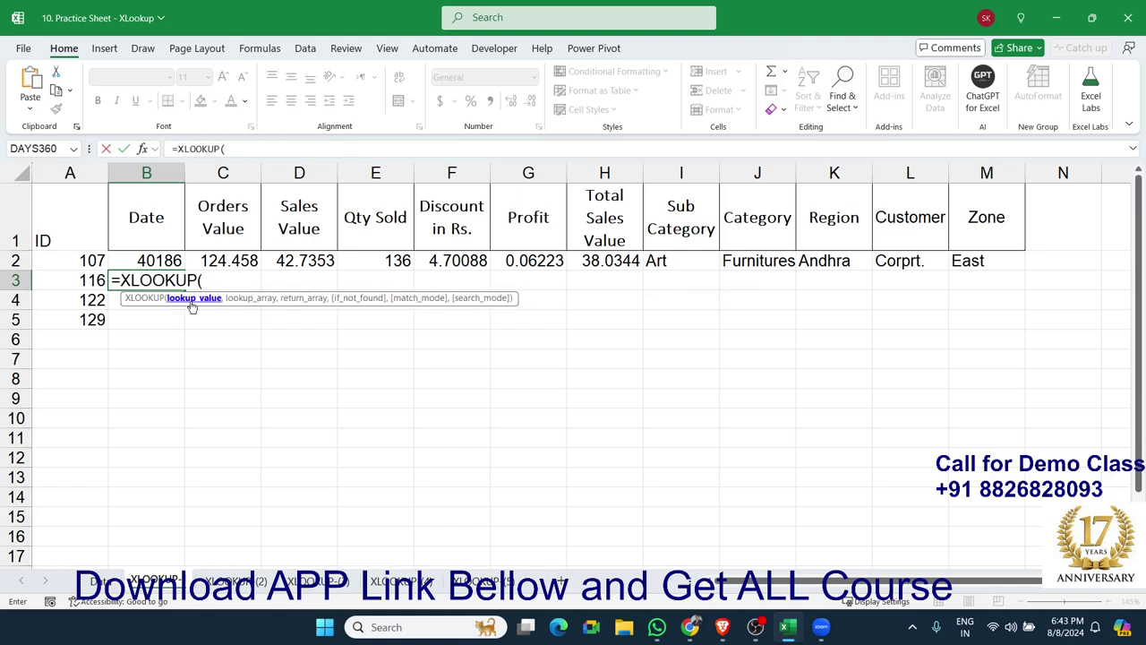
{"action": "left_click", "coordinate": [93, 280]}
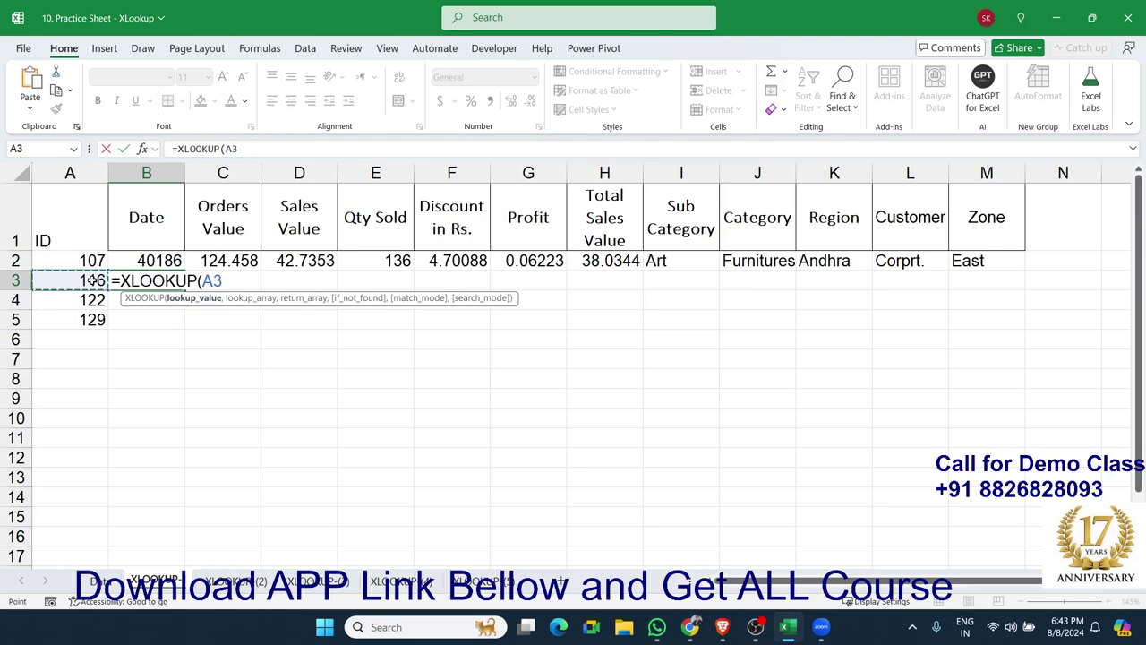
{"action": "type", "text": ","}
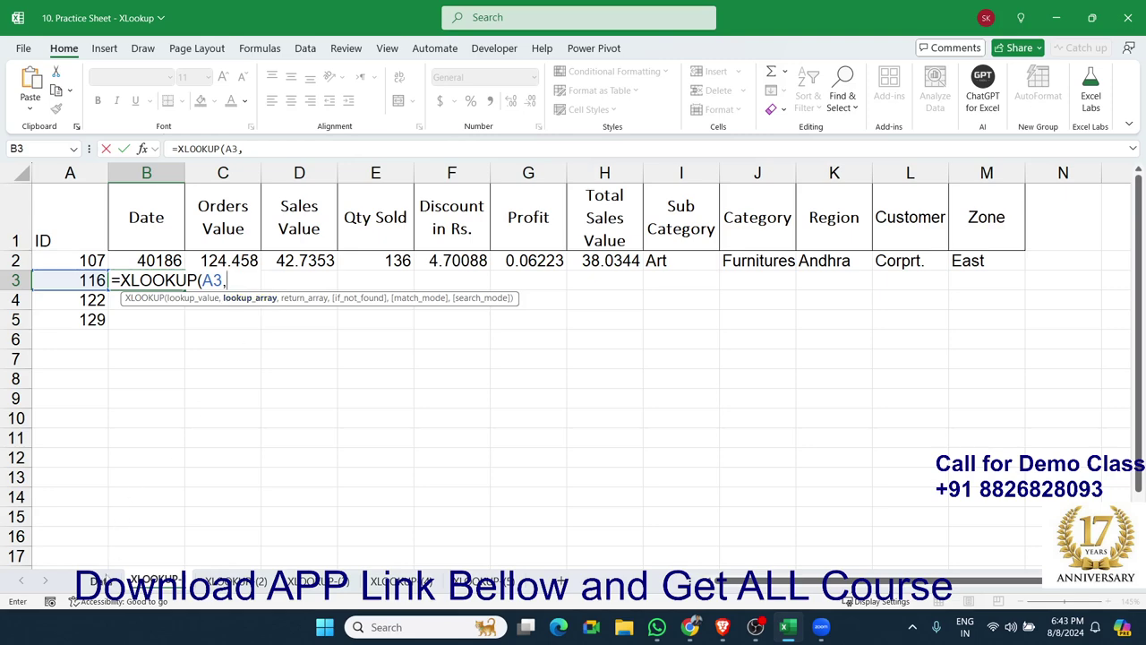
{"action": "left_click", "coordinate": [103, 581]}
{"action": "left_click", "coordinate": [58, 169]}
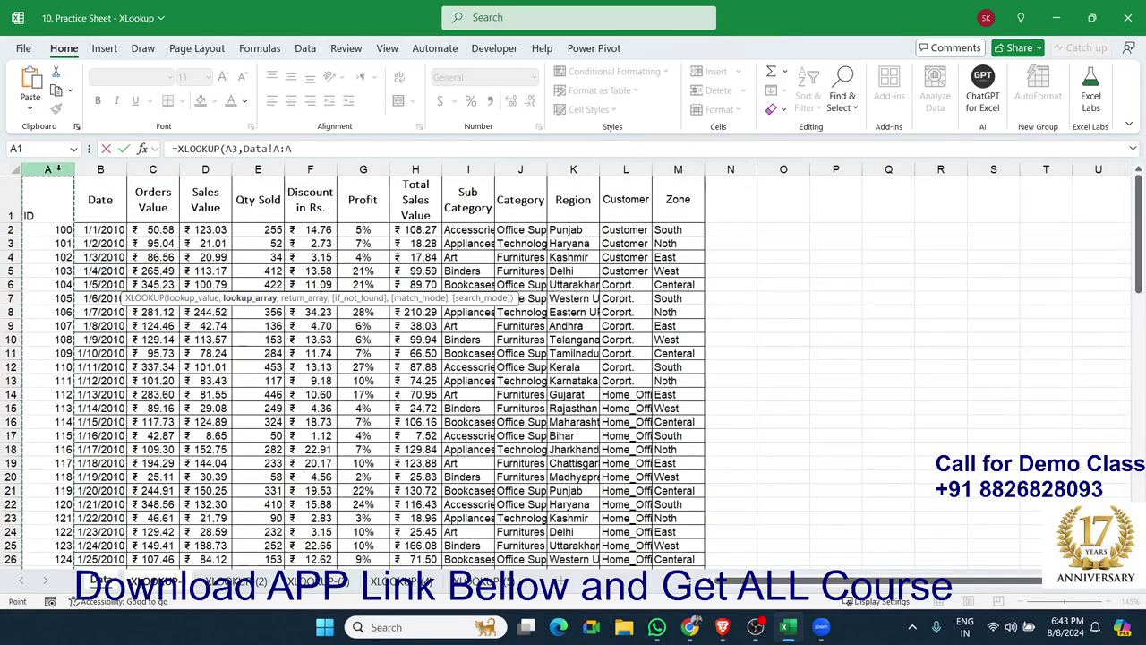
{"action": "type", "text": ","}
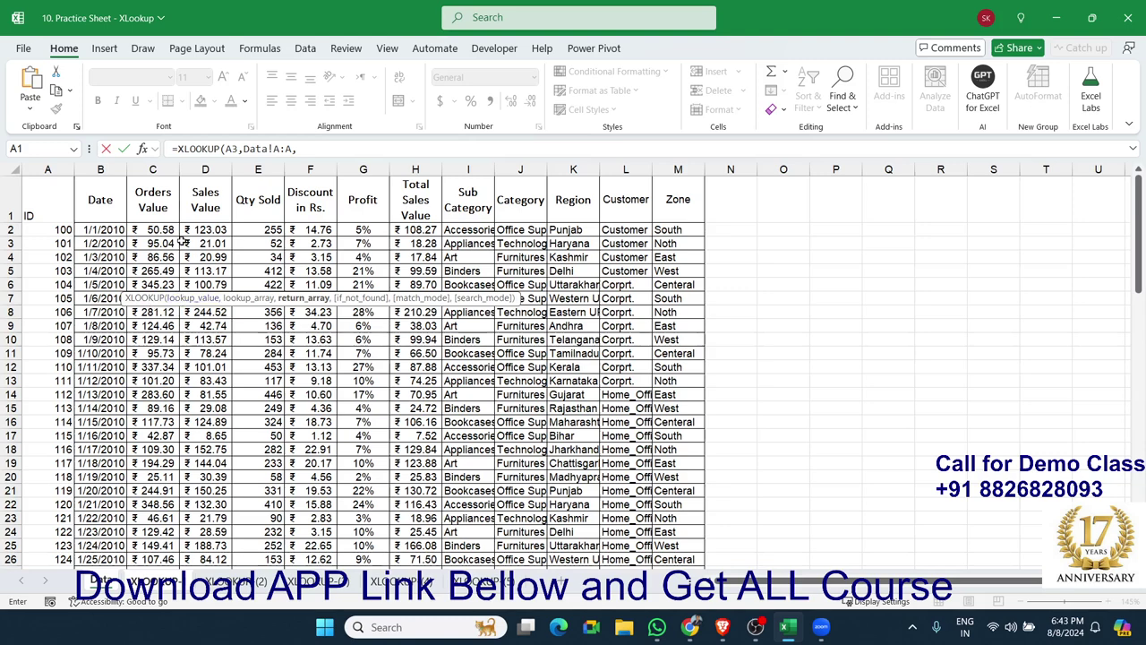
{"action": "left_click", "coordinate": [156, 170]}
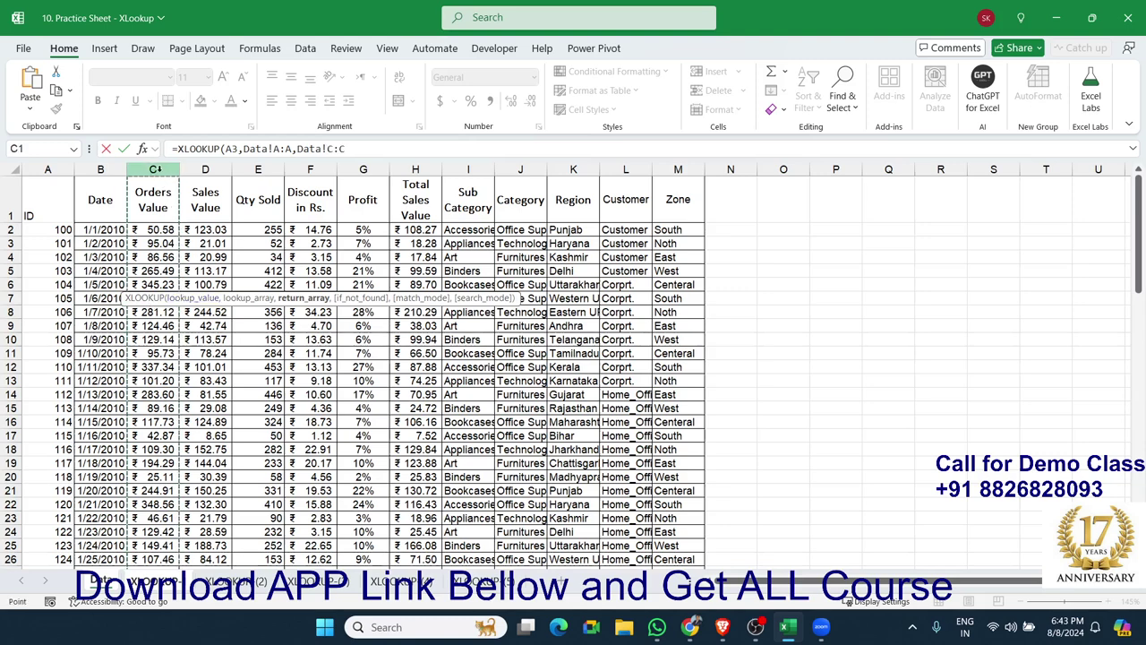
{"action": "type", "text": ","}
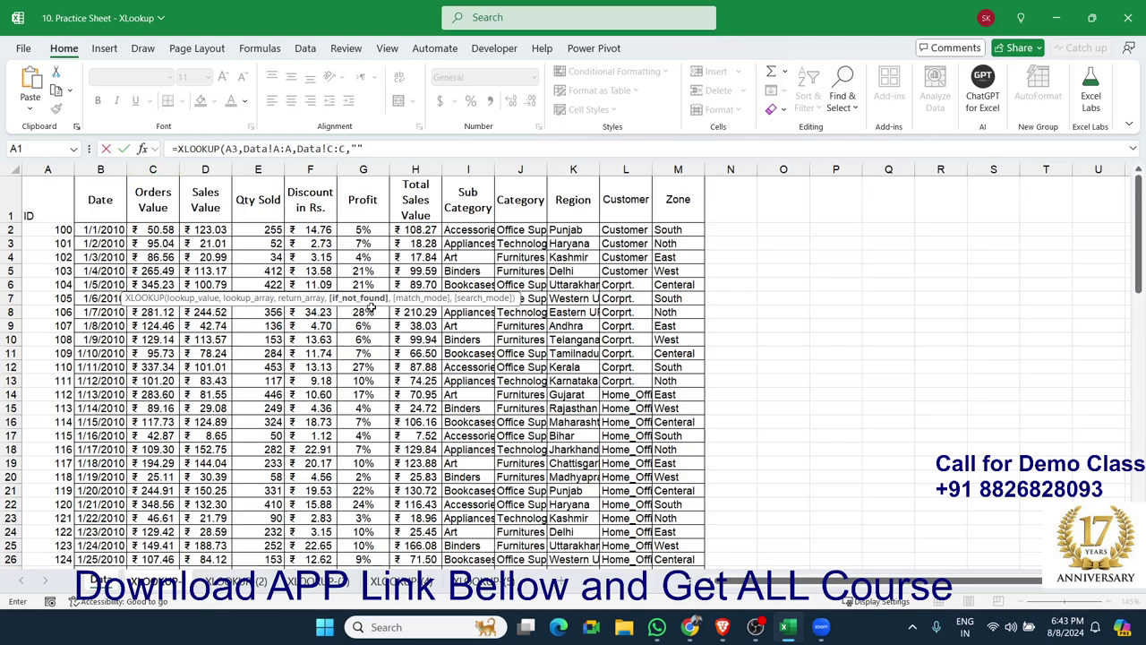
{"action": "key", "text": "Return"}
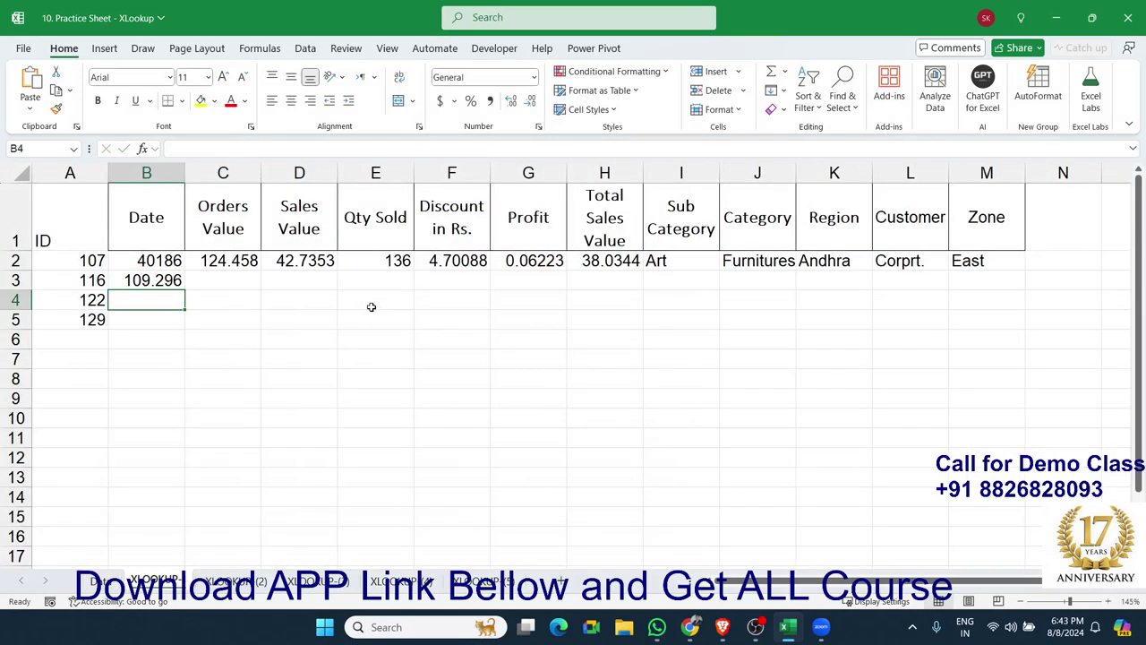
- Change A3 to ID 500 and confirm the "" fallback shows blank instead of #N/A
{"action": "key", "text": "Up"}
{"action": "key", "text": "Left"}
{"action": "type", "text": "500"}
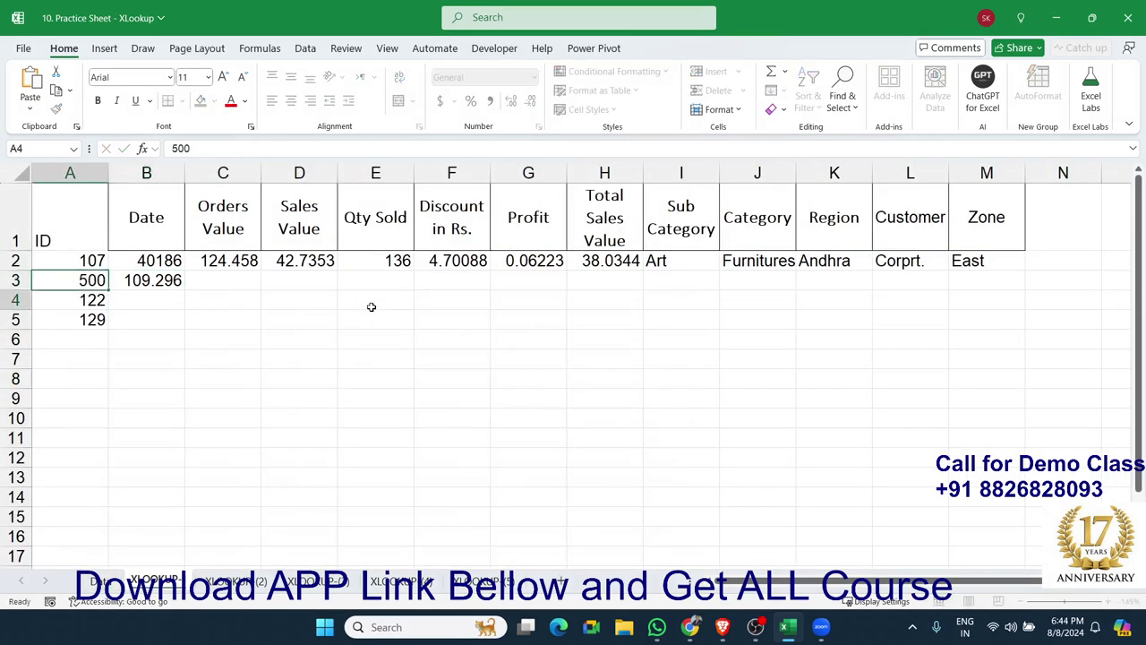
{"action": "key", "text": "Return"}
{"action": "key", "text": "Up"}
{"action": "key", "text": "Right"}
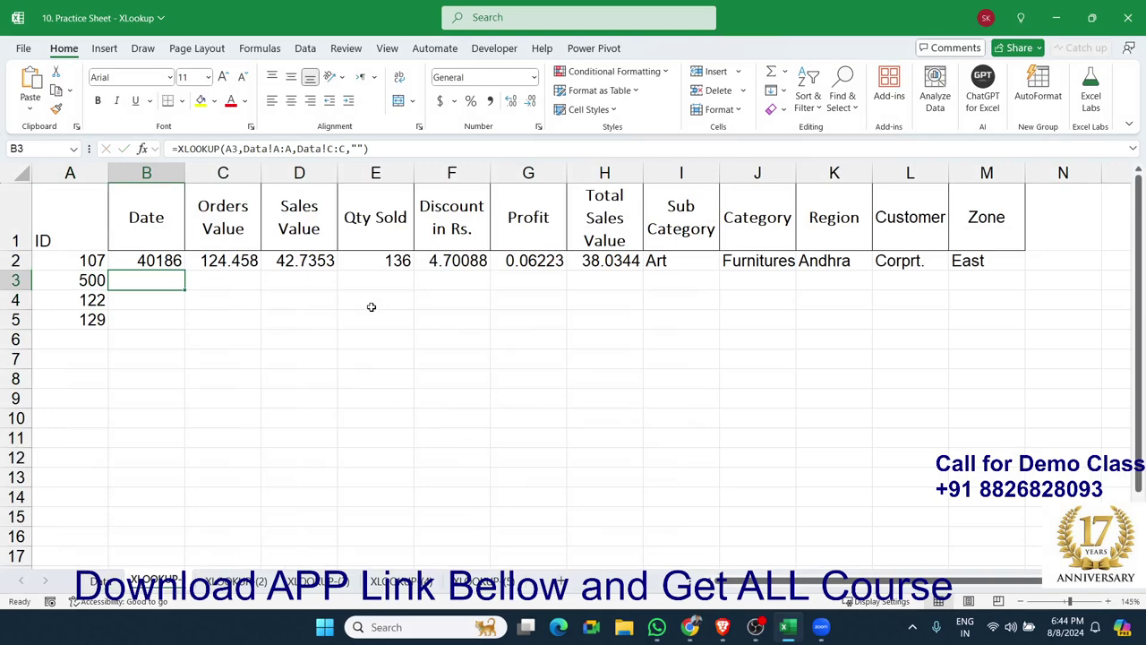
{"action": "left_click", "coordinate": [355, 148]}
{"action": "key", "text": "BackSpace"}
{"action": "key", "text": "Delete"}
{"action": "key", "text": "Delete"}
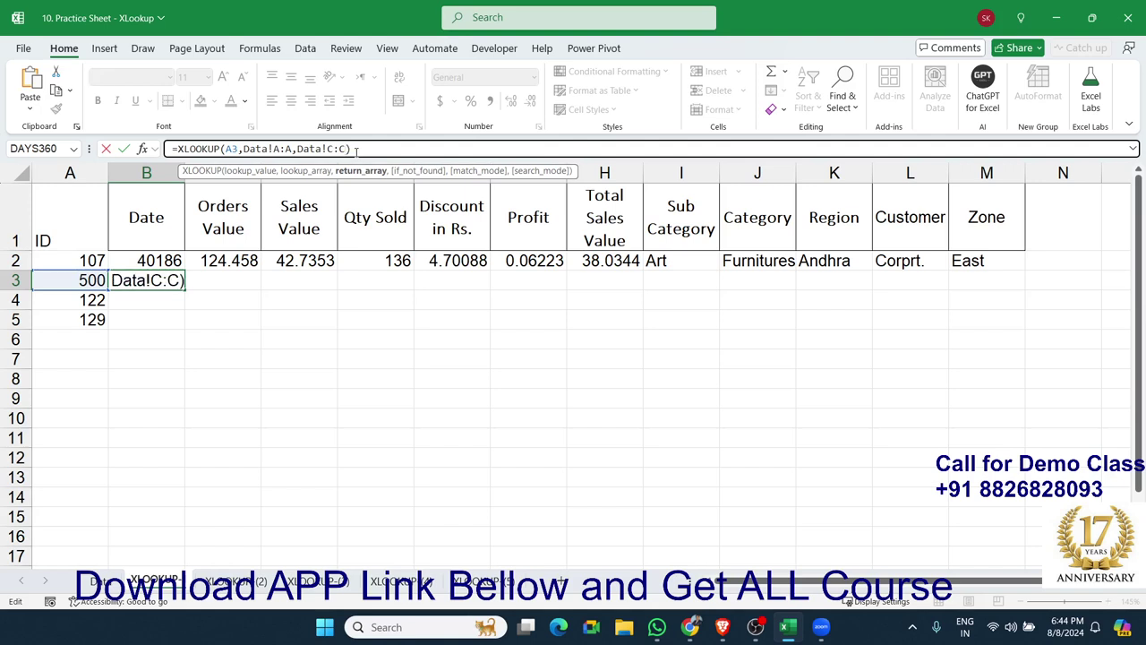
{"action": "key", "text": "Return"}
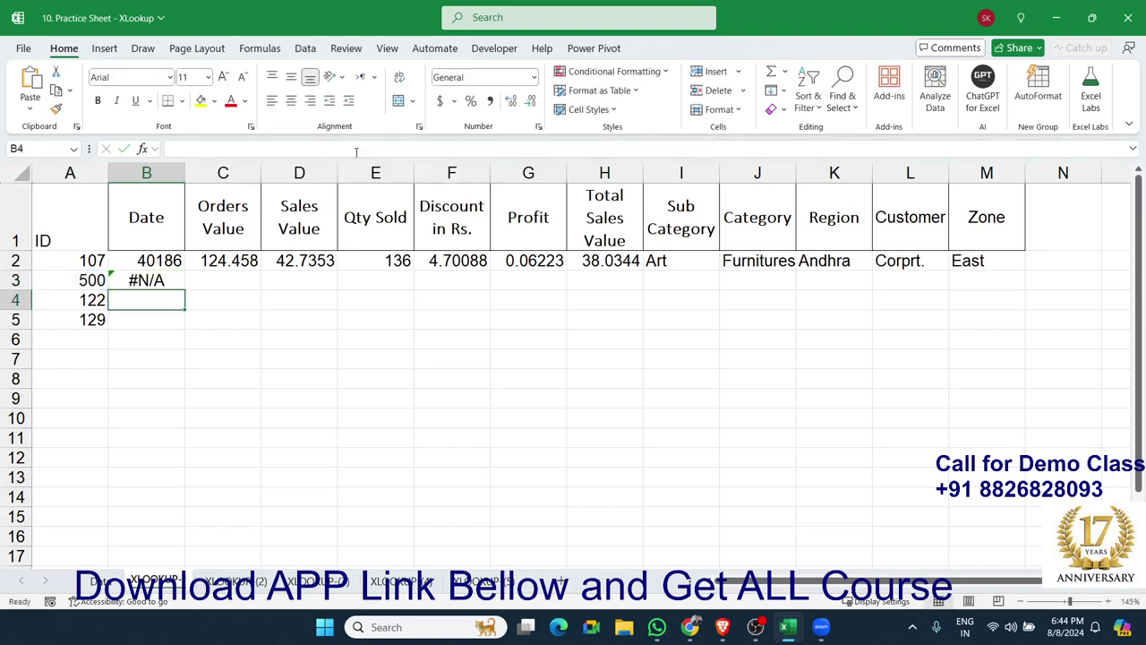
{"action": "key", "text": "ctrl+z"}
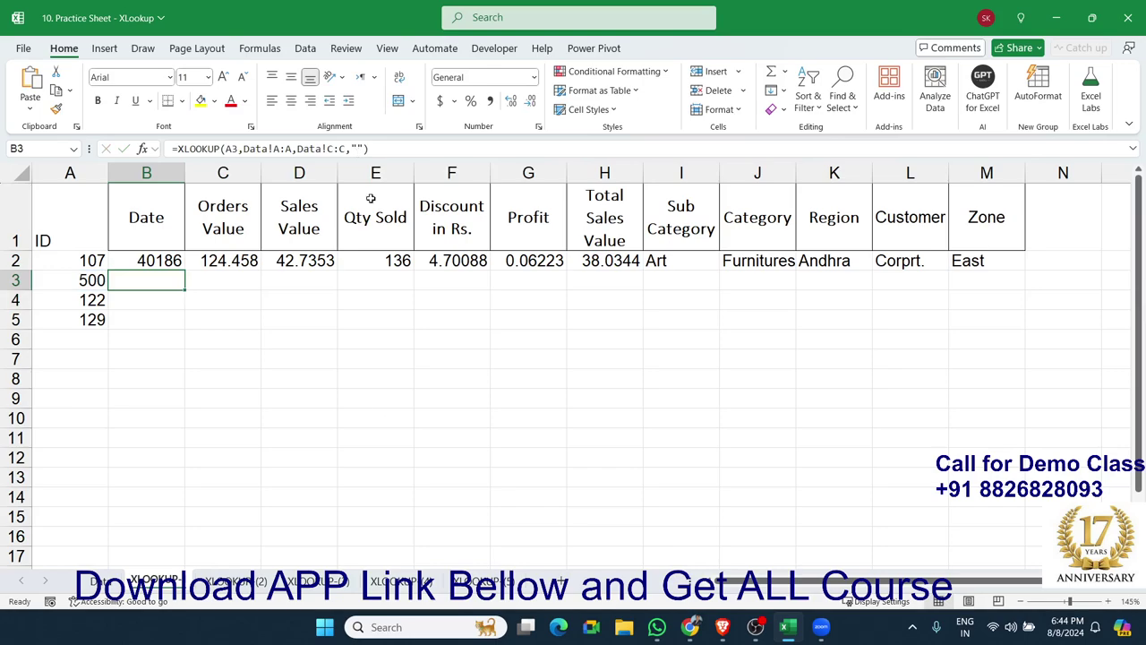
- Show the XLOOKUP (2) sheet after glancing at Data, and select the Orders Value cell
{"action": "left_click", "coordinate": [260, 582]}
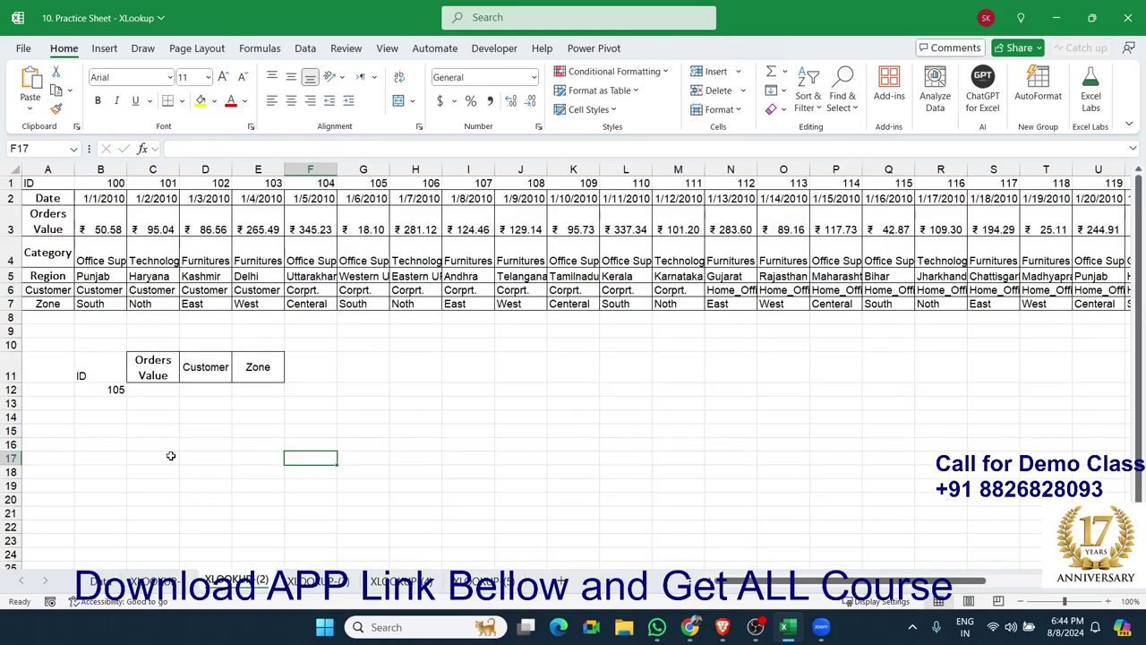
{"action": "left_click", "coordinate": [101, 582]}
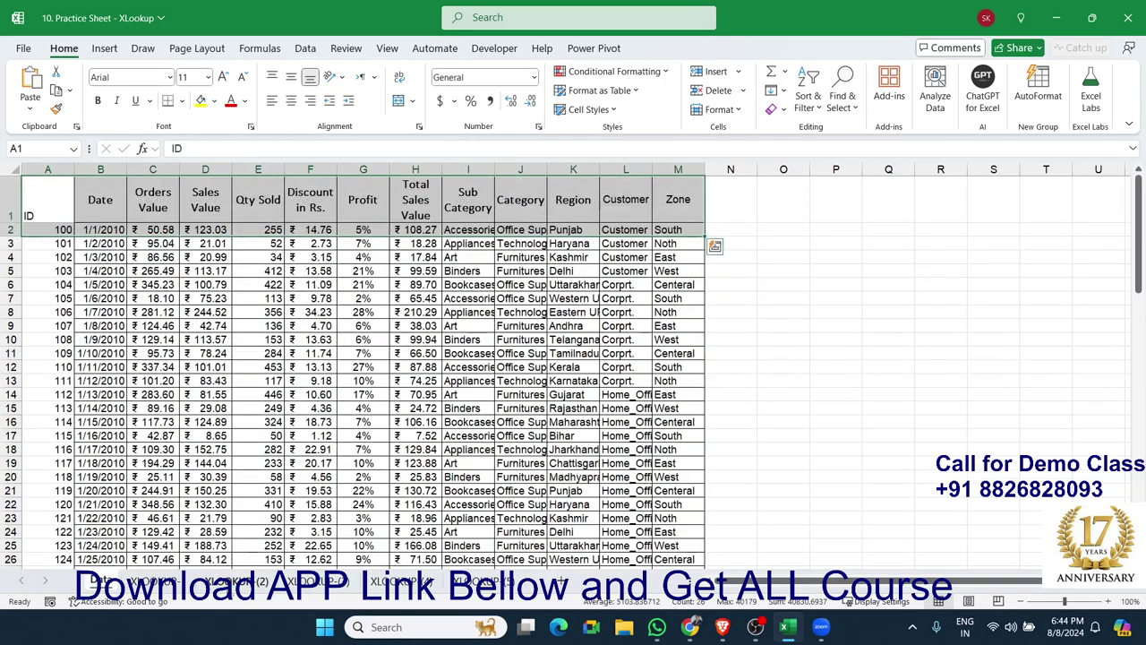
{"action": "left_click", "coordinate": [238, 582]}
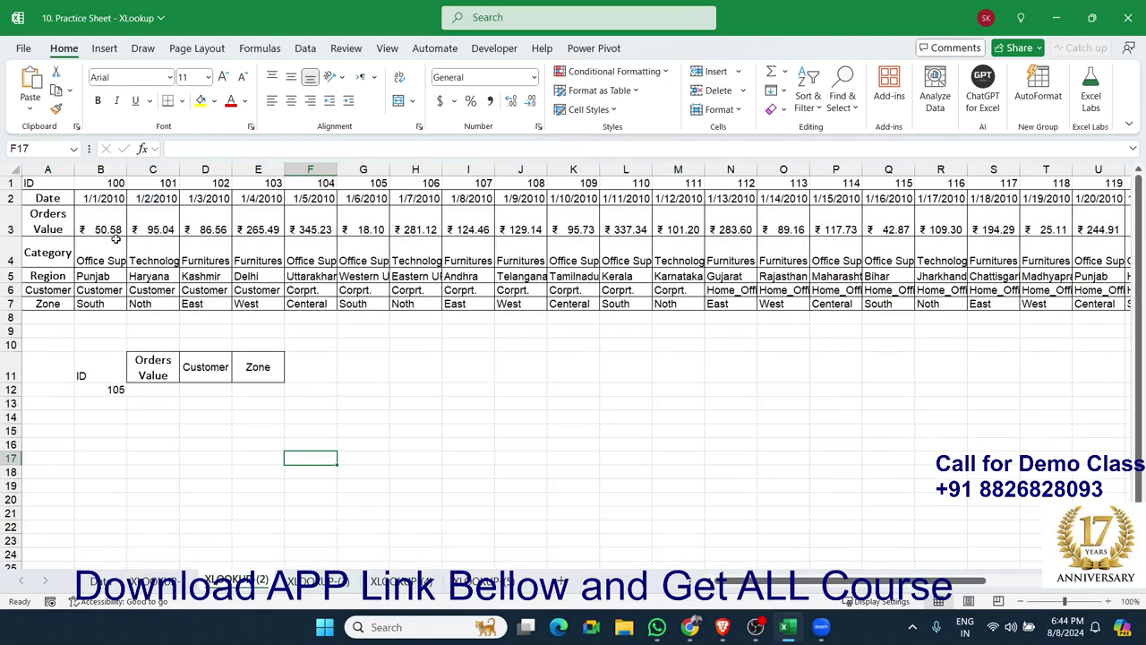
{"action": "left_click", "coordinate": [102, 184]}
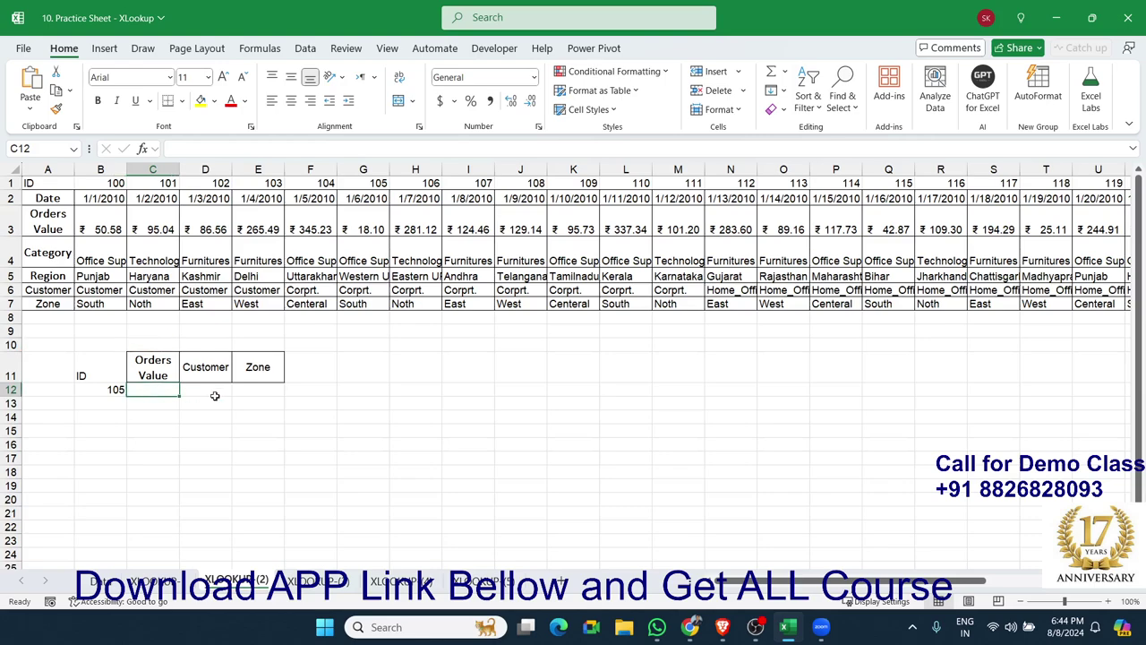
- Enter =XLOOKUP(B12,1:1,3:3) in C12, returning 18.10362 as ID 105's Orders Value
{"action": "scroll", "coordinate": [215, 399], "scroll_direction": "up", "scroll_amount": 4}
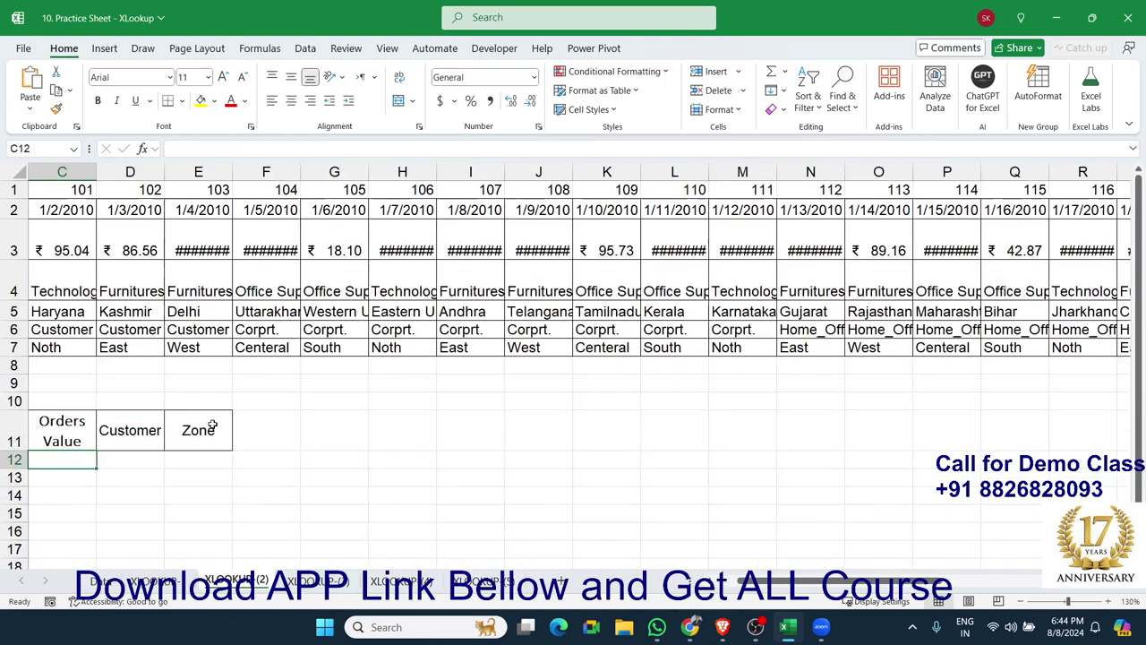
{"action": "scroll", "coordinate": [804, 592], "scroll_direction": "left", "scroll_amount": 2}
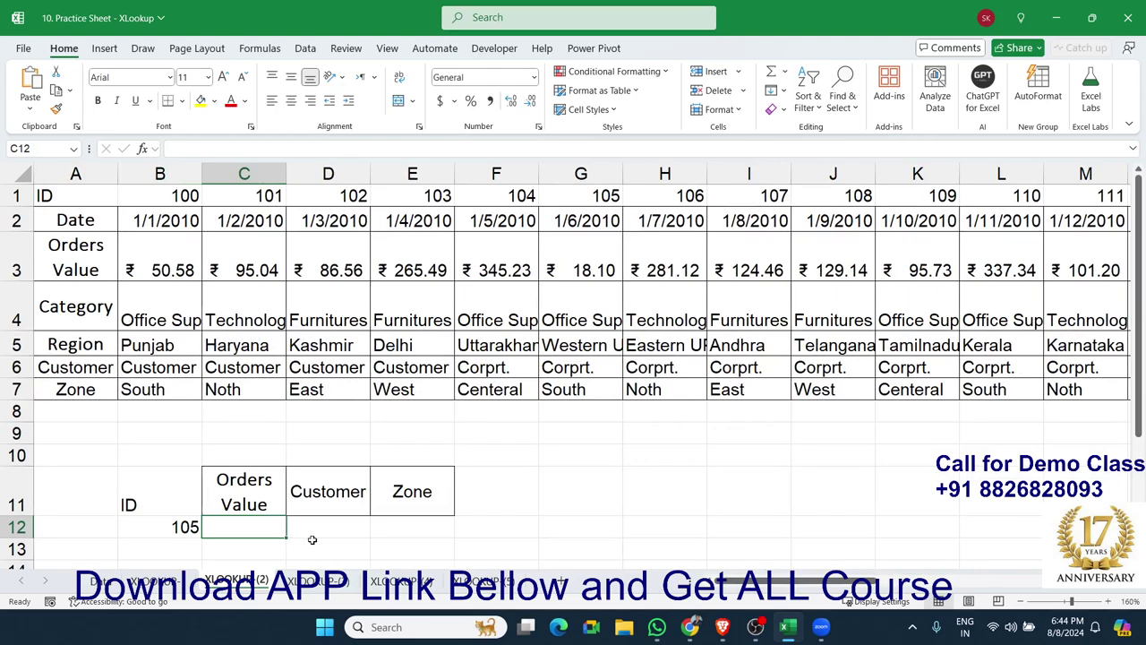
{"action": "scroll", "coordinate": [305, 531], "scroll_direction": "down", "scroll_amount": 2}
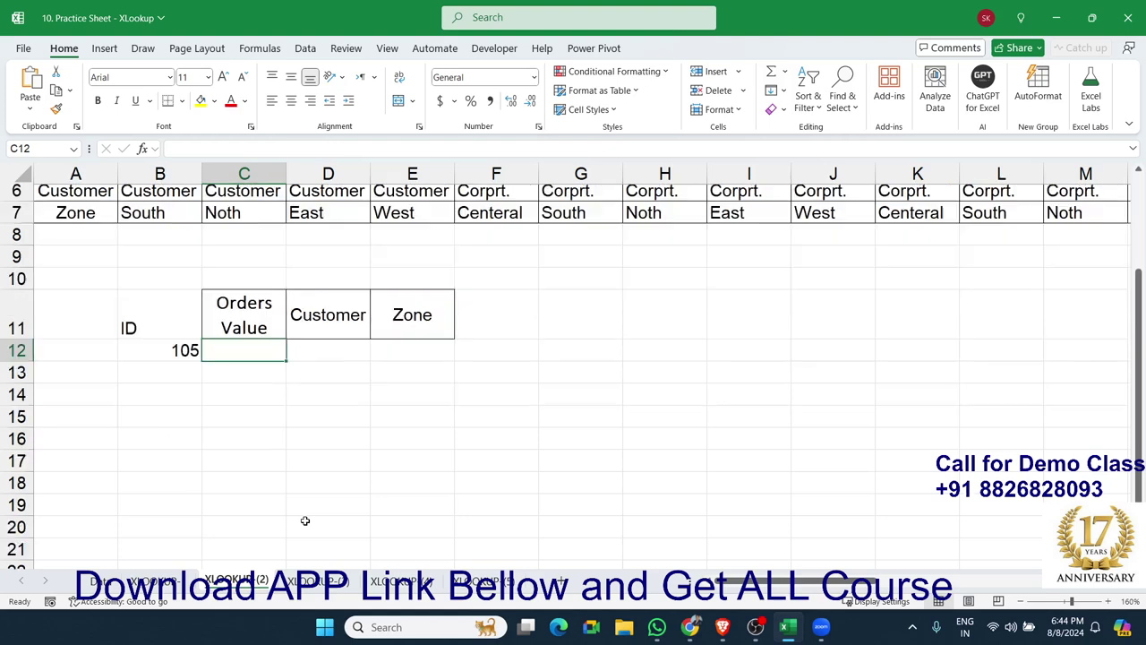
{"action": "type", "text": "="}
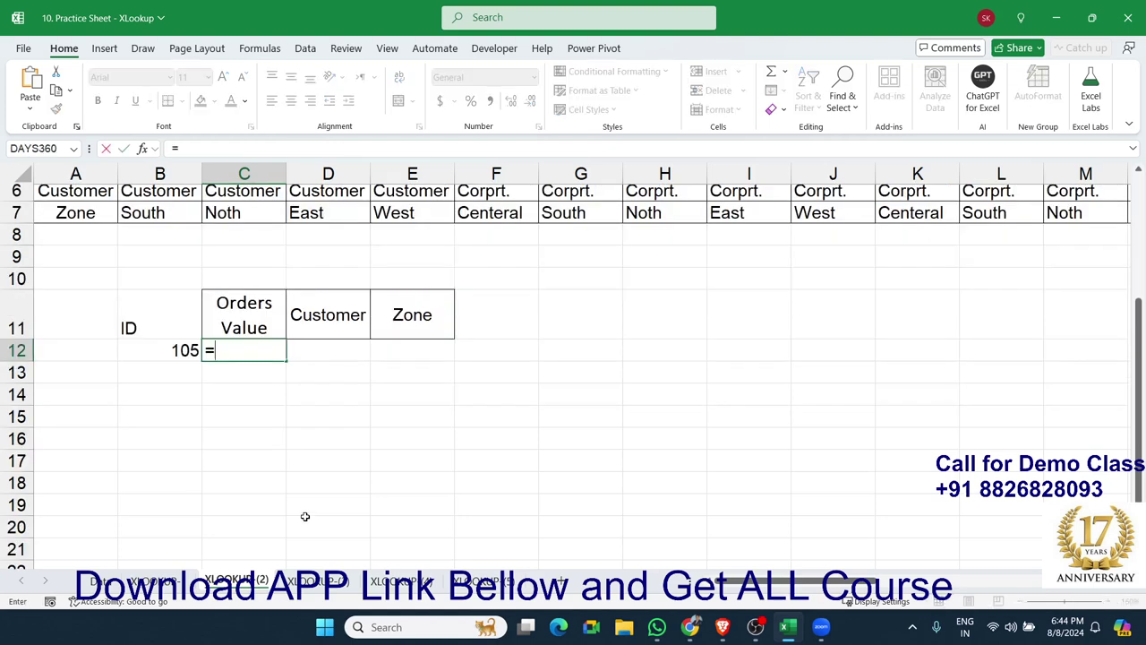
{"action": "type", "text": "xl"}
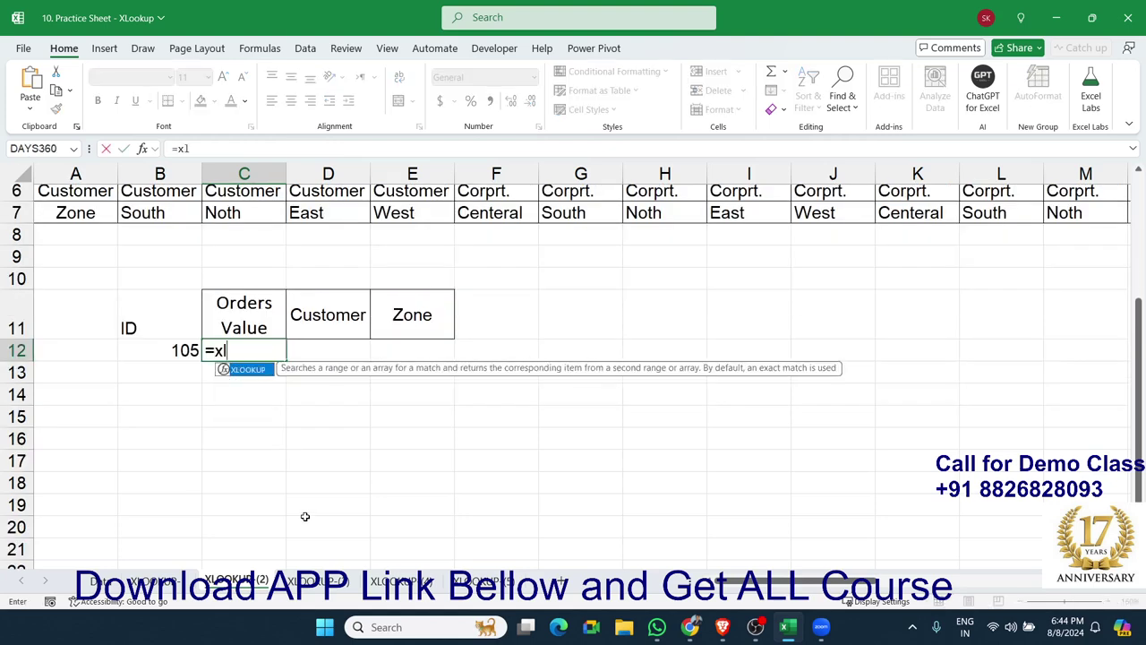
{"action": "key", "text": "Tab"}
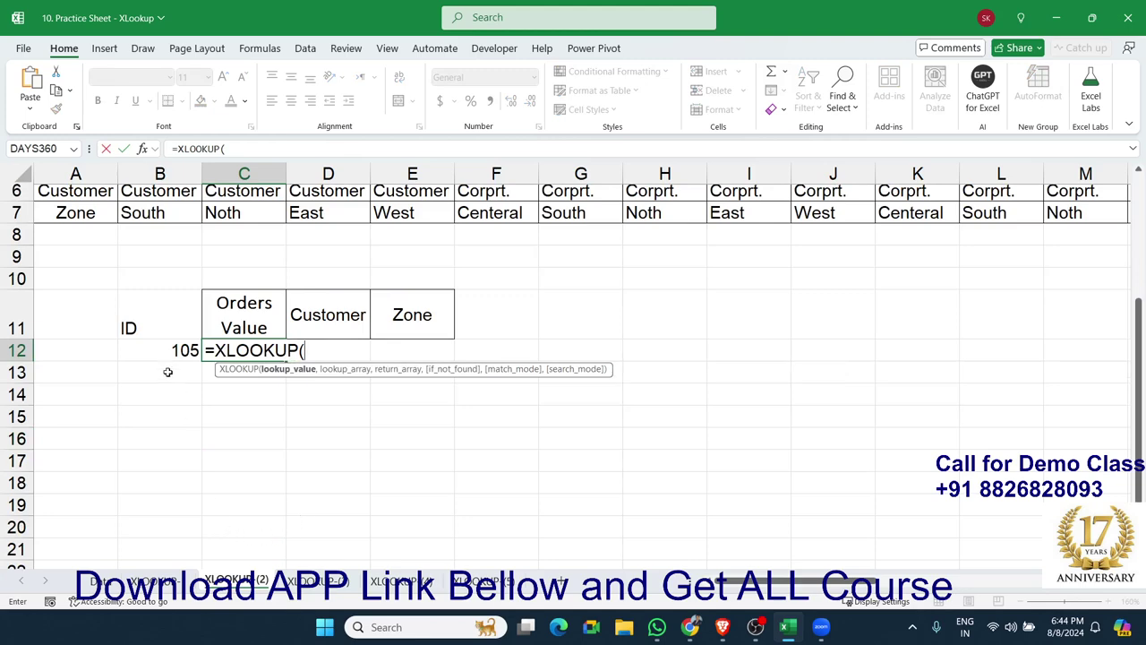
{"action": "left_click", "coordinate": [162, 349]}
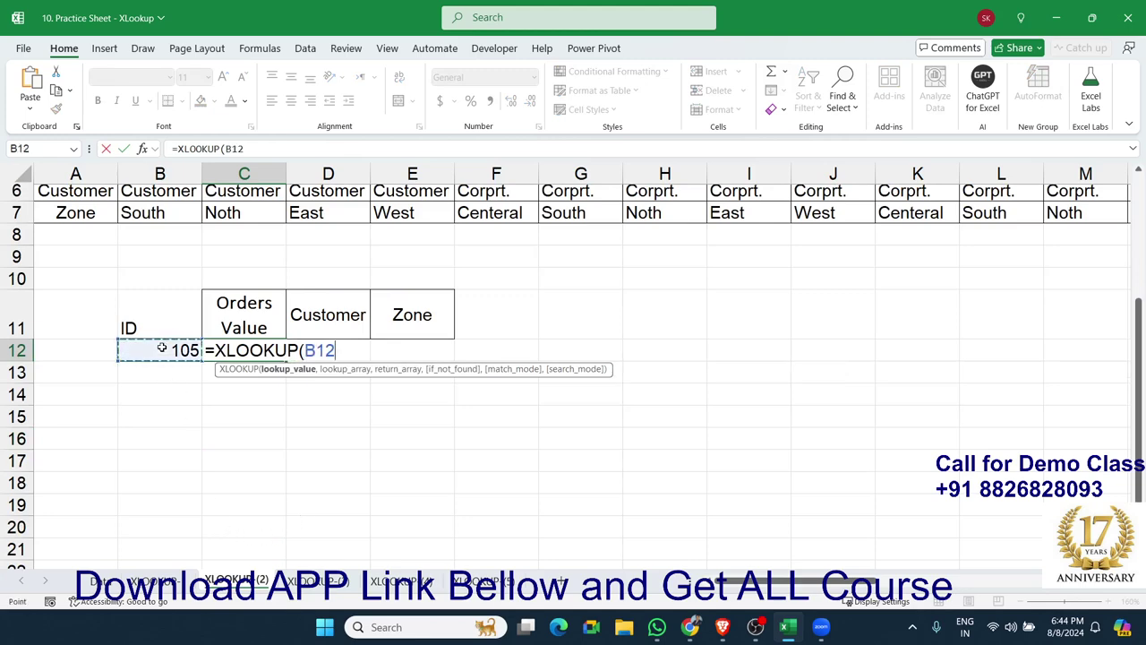
{"action": "type", "text": ","}
{"action": "scroll", "coordinate": [161, 336], "scroll_direction": "up", "scroll_amount": 2}
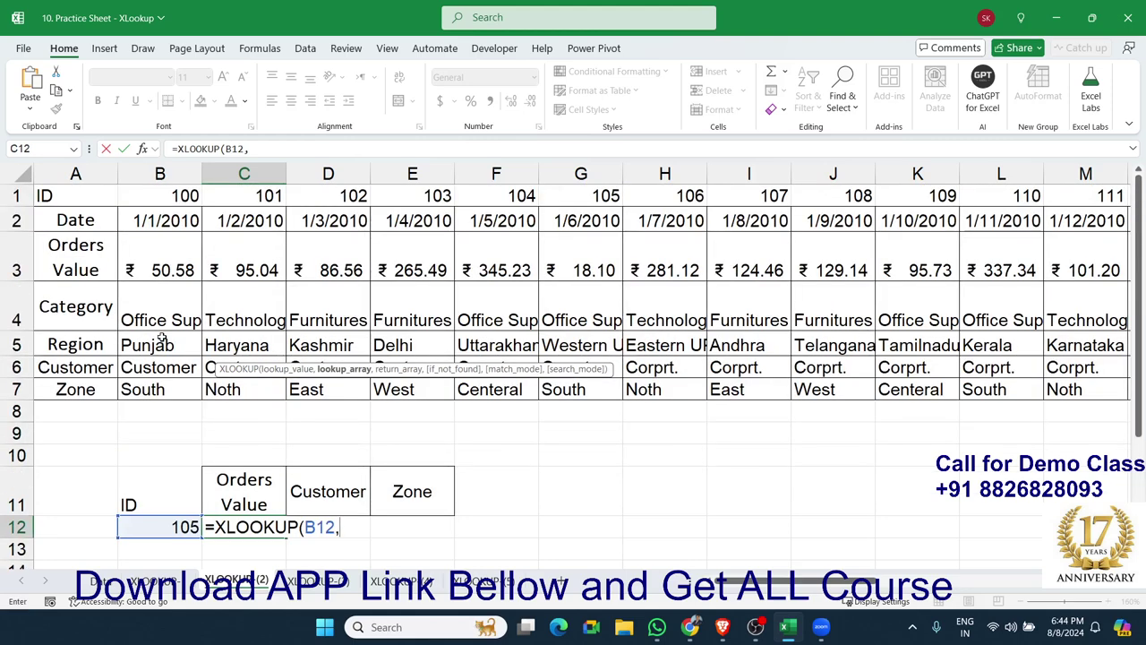
{"action": "left_click", "coordinate": [16, 195]}
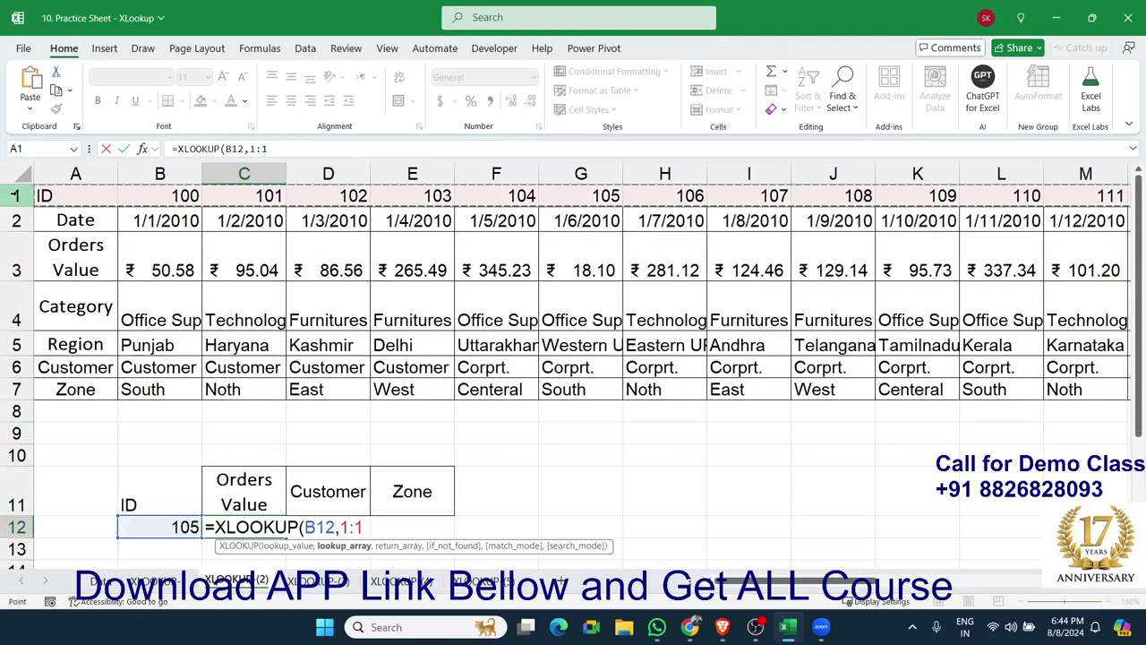
{"action": "type", "text": ","}
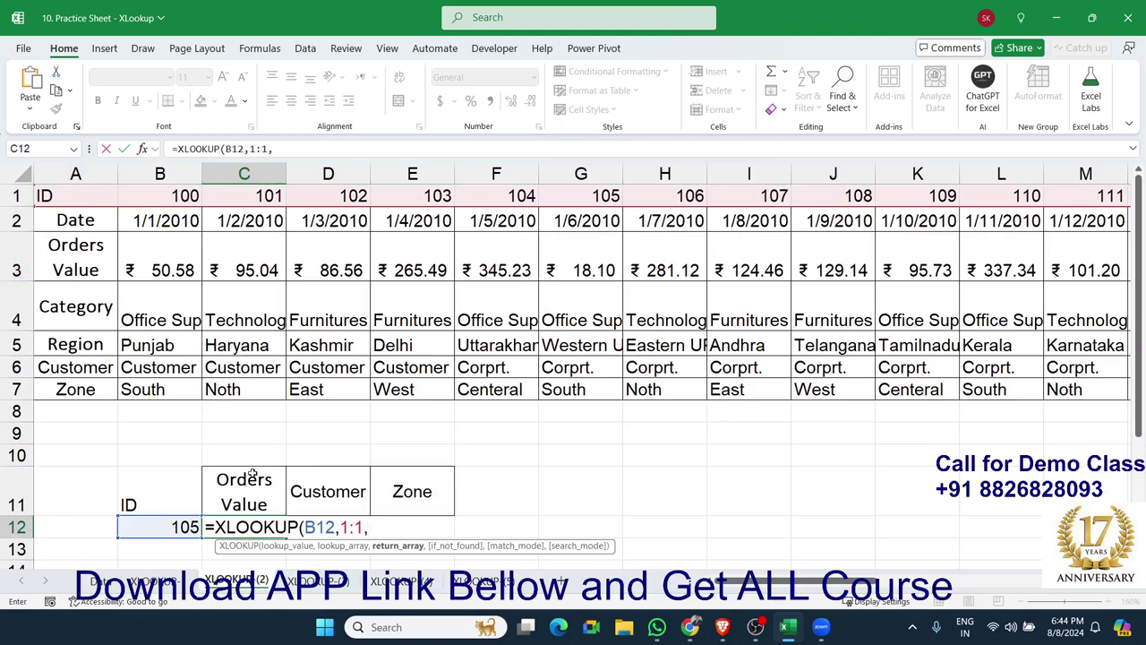
{"action": "left_click", "coordinate": [9, 250]}
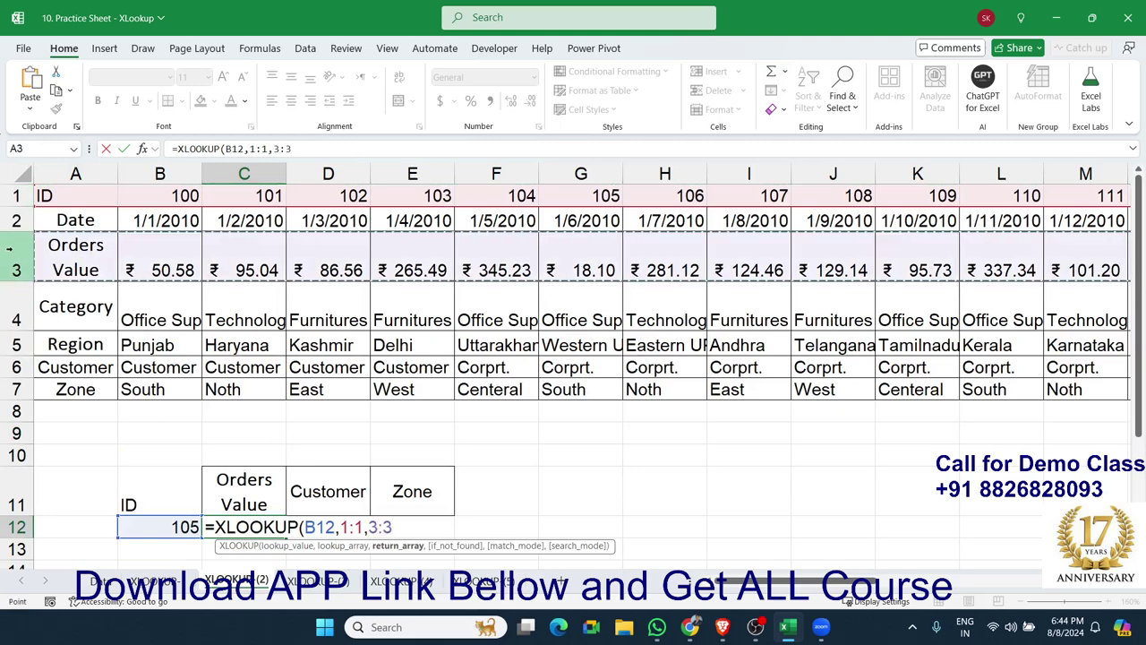
{"action": "key", "text": "Return"}
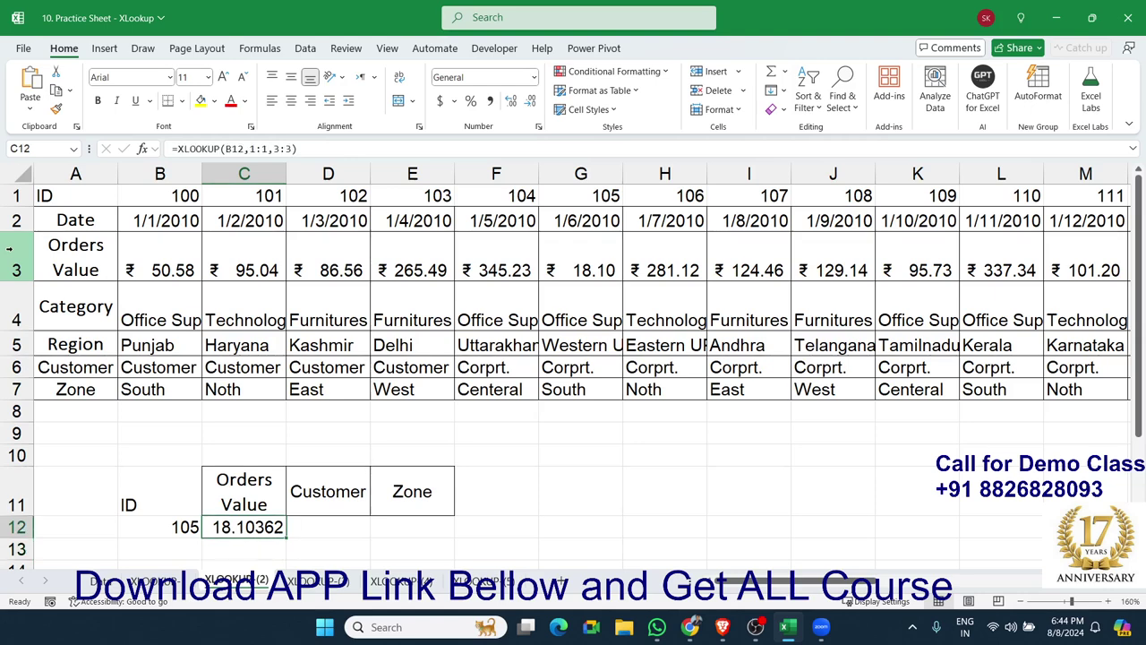
{"action": "left_click", "coordinate": [302, 521]}
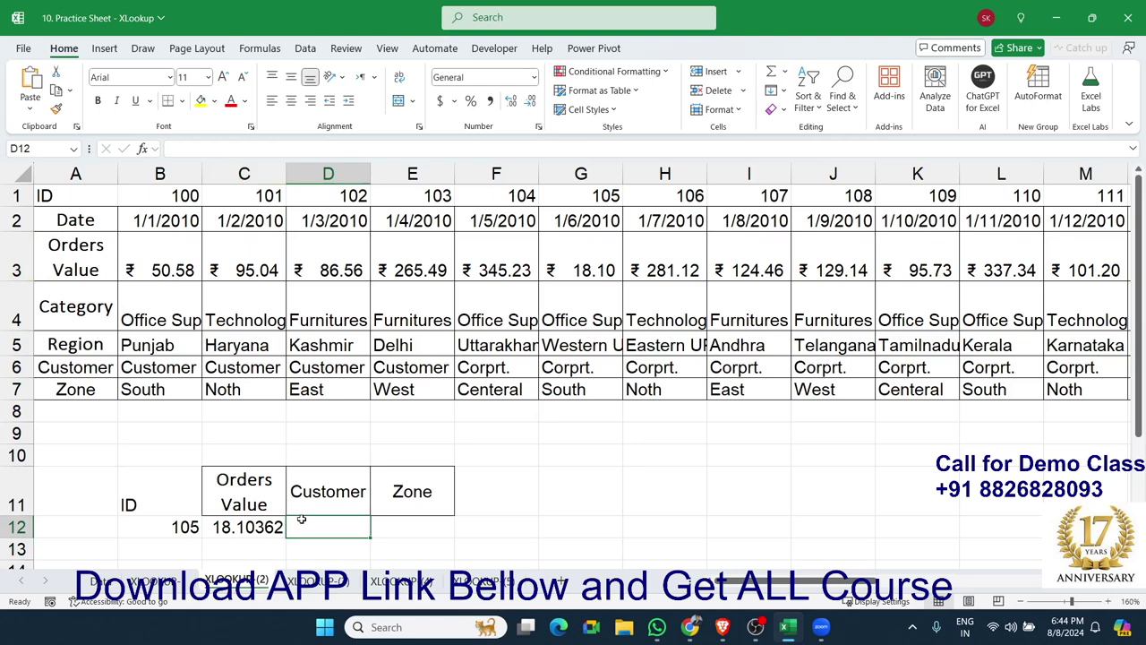
- Enter =XLOOKUP(B12,1:1,6:6) in D12, returning Corprt. as ID 105's Customer
{"action": "type", "text": "="}
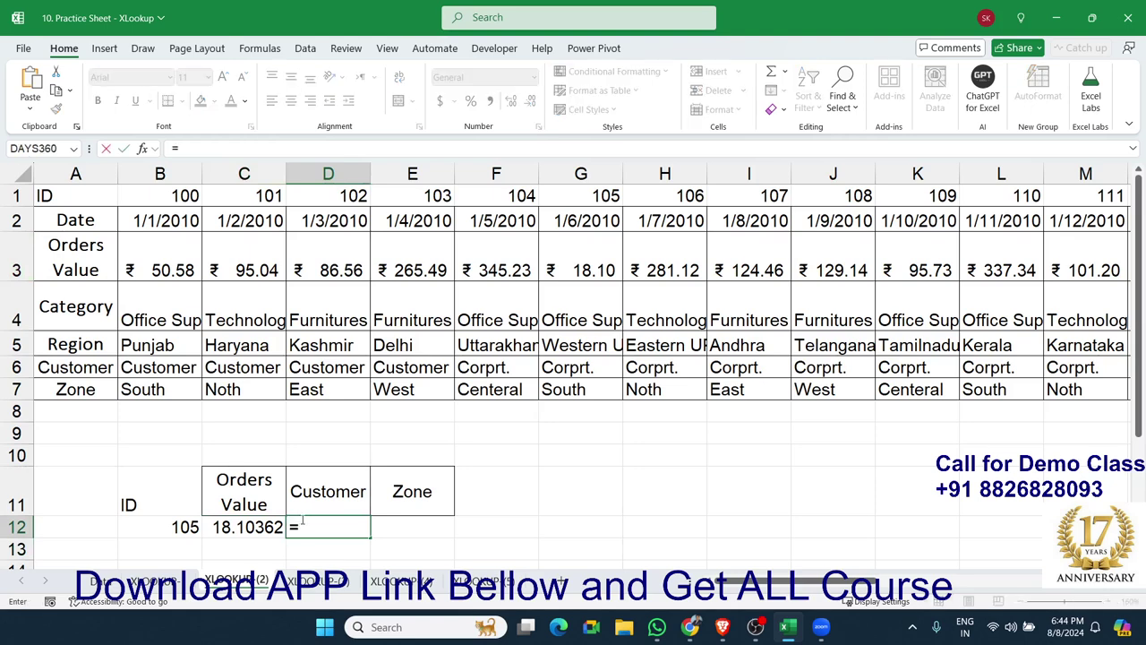
{"action": "type", "text": "xl"}
{"action": "key", "text": "Tab"}
{"action": "key", "text": "Left"}
{"action": "key", "text": "Left"}
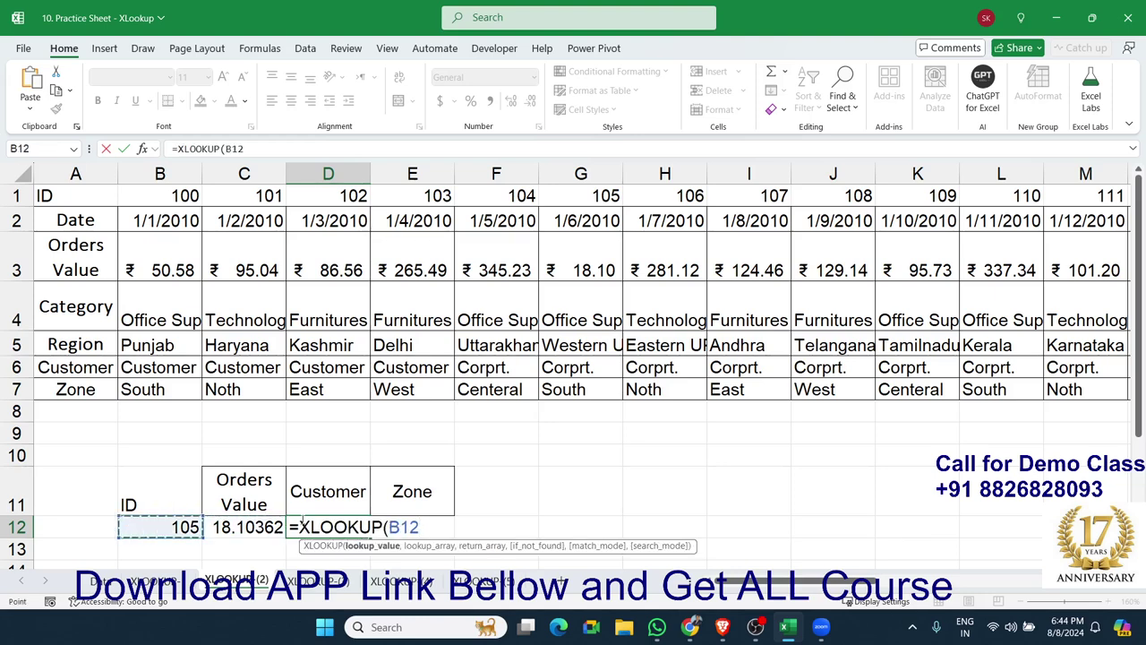
{"action": "type", "text": ","}
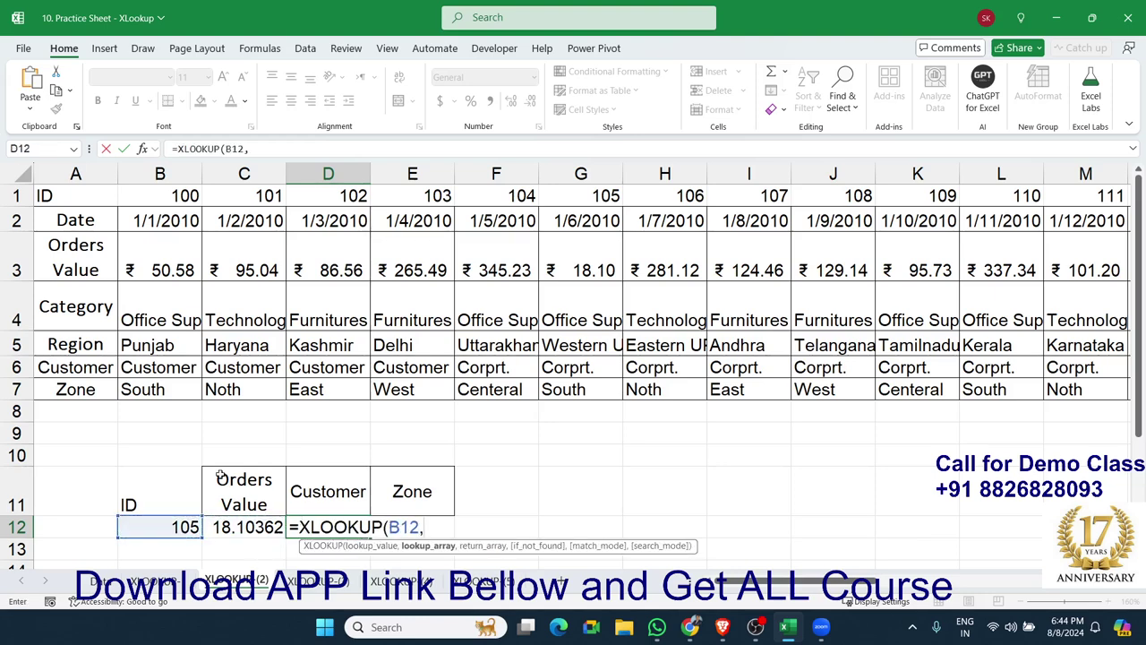
{"action": "left_click", "coordinate": [17, 195]}
{"action": "type", "text": ","}
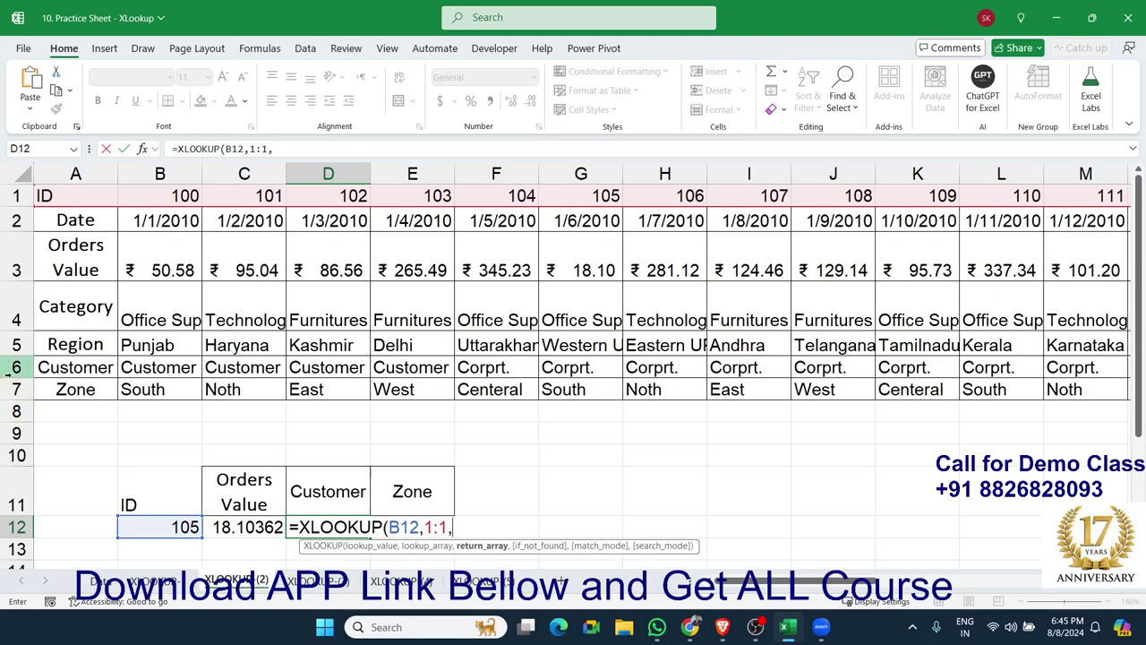
{"action": "left_click", "coordinate": [17, 367]}
{"action": "key", "text": "Return"}
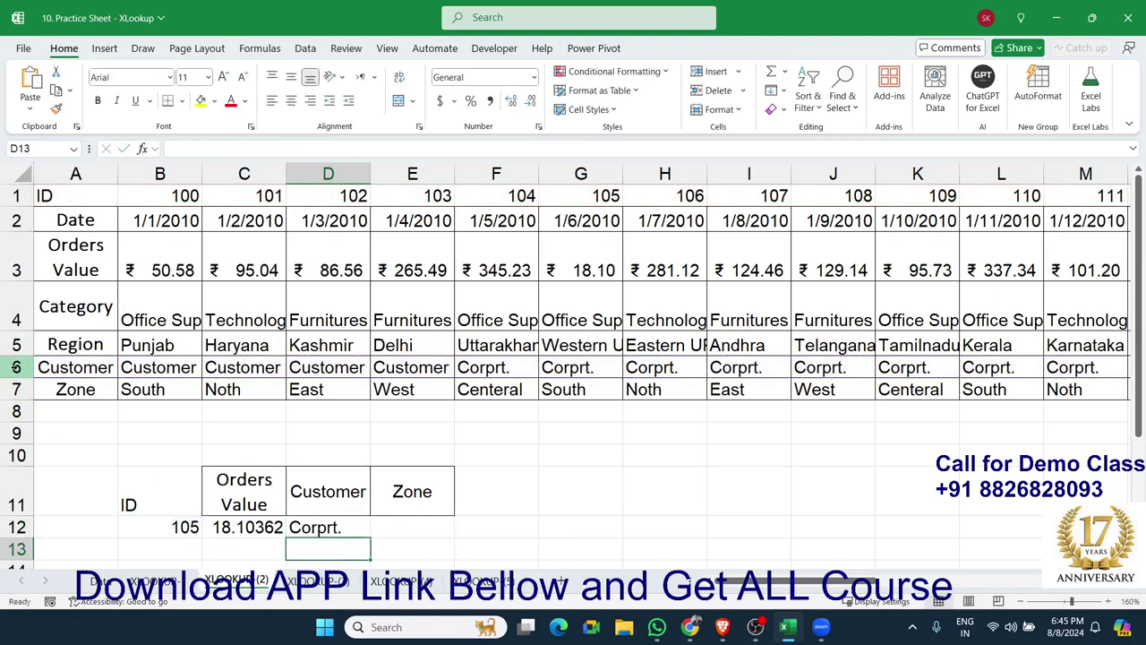
{"action": "key", "text": "Up"}
{"action": "key", "text": "Right"}
{"action": "type", "text": "="}
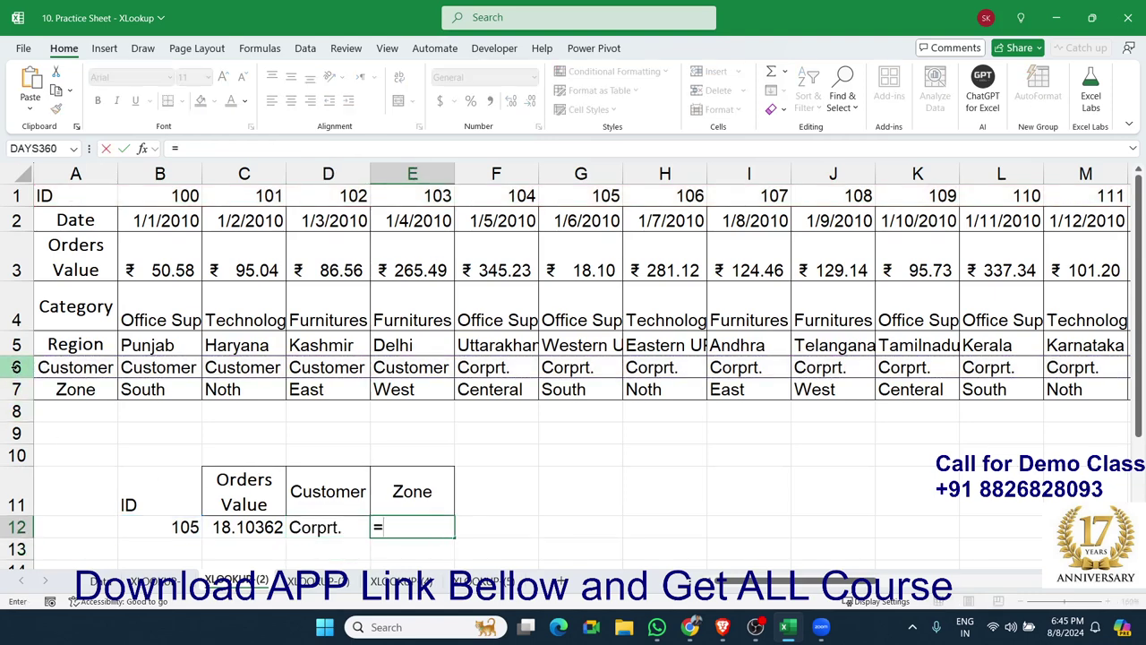
{"action": "key", "text": "Escape"}
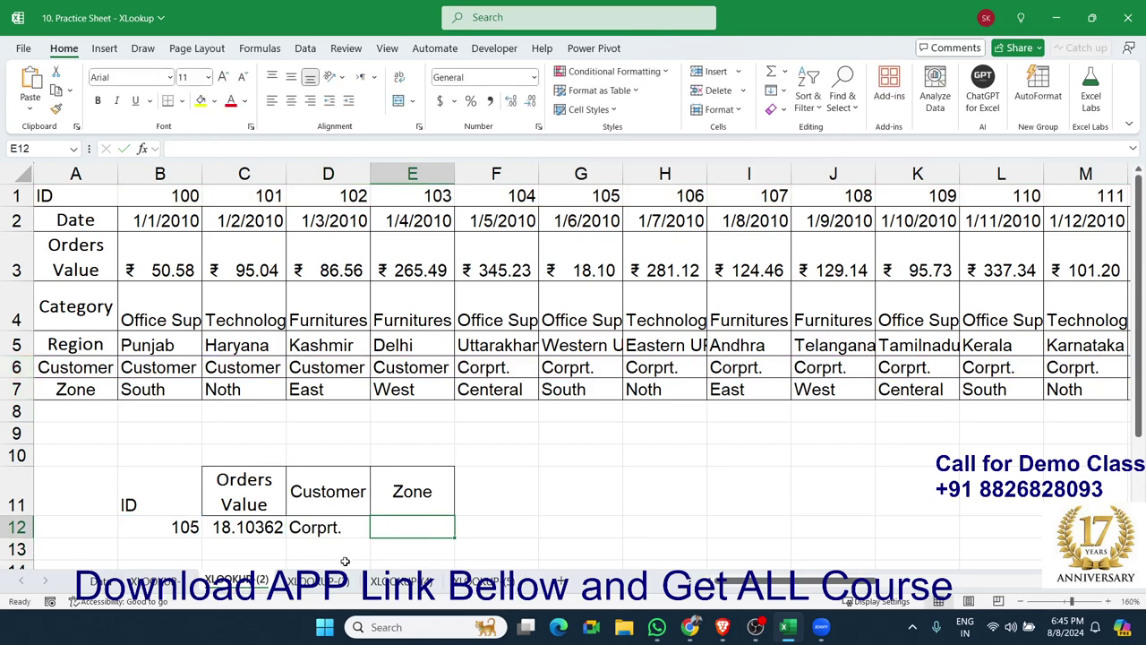
- Flip through the XLOOKUP, Data and XLOOKUP (2) sheets, then show XLOOKUP (3)
{"action": "left_click", "coordinate": [157, 581]}
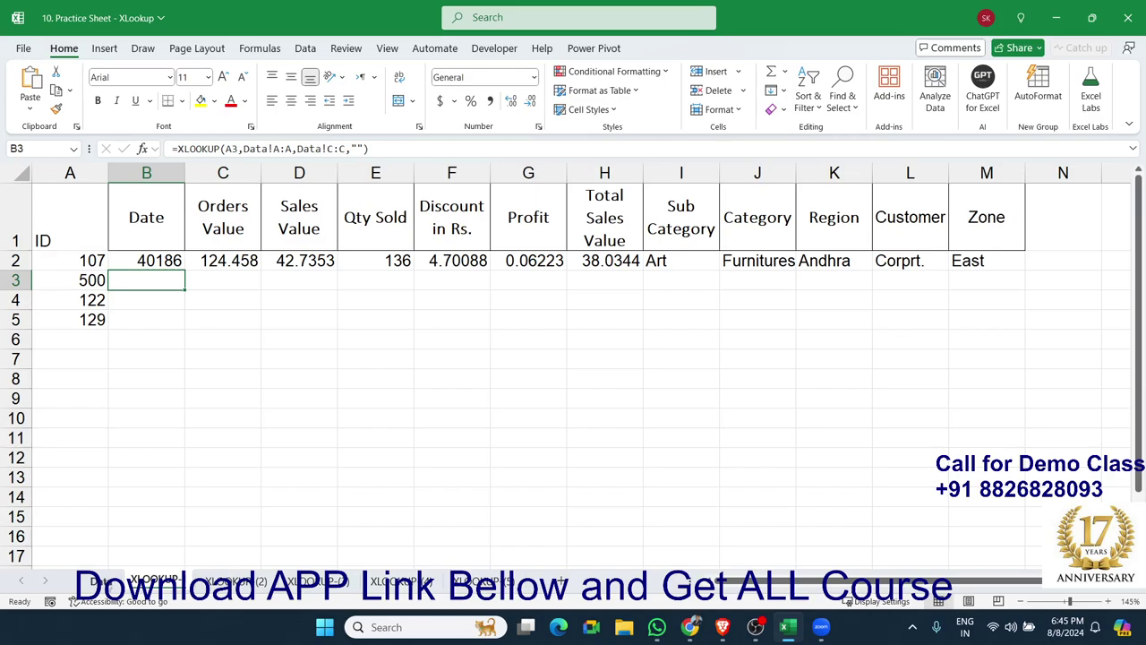
{"action": "left_click", "coordinate": [105, 581]}
{"action": "left_click", "coordinate": [258, 582]}
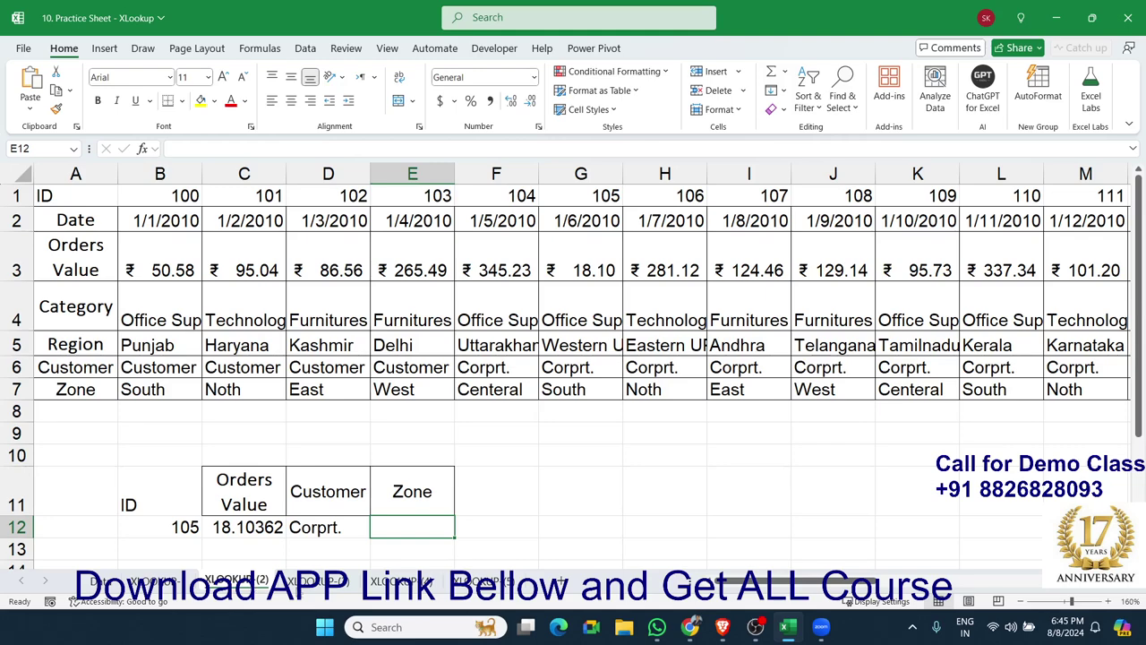
{"action": "left_click", "coordinate": [335, 588]}
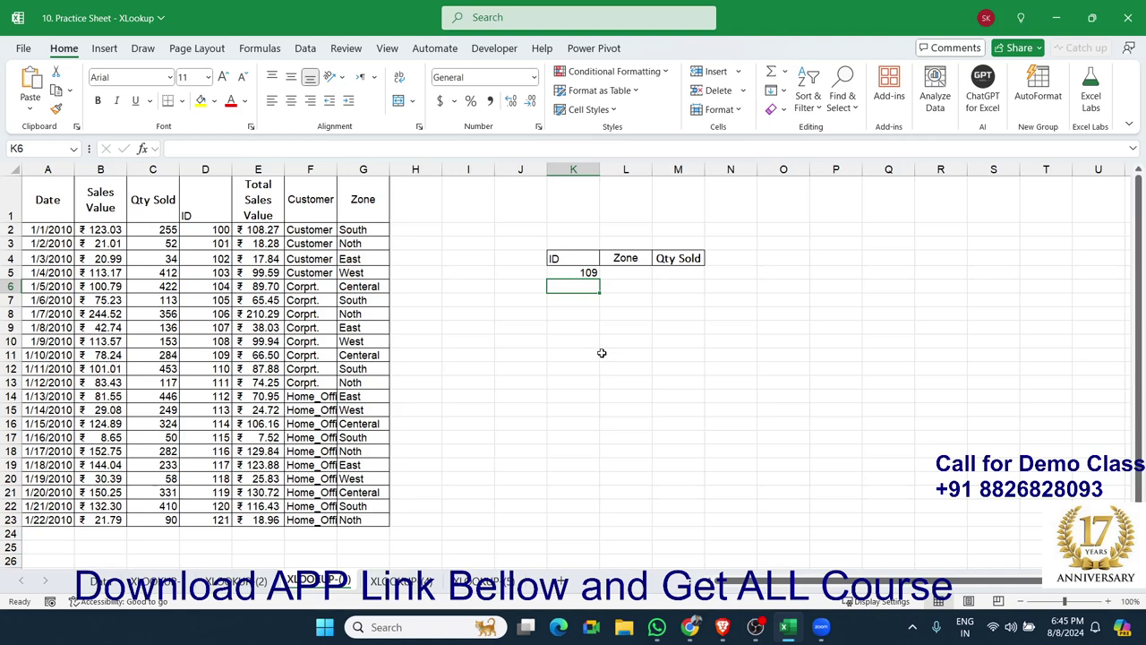
{"action": "left_click", "coordinate": [594, 273]}
{"action": "left_click", "coordinate": [618, 272]}
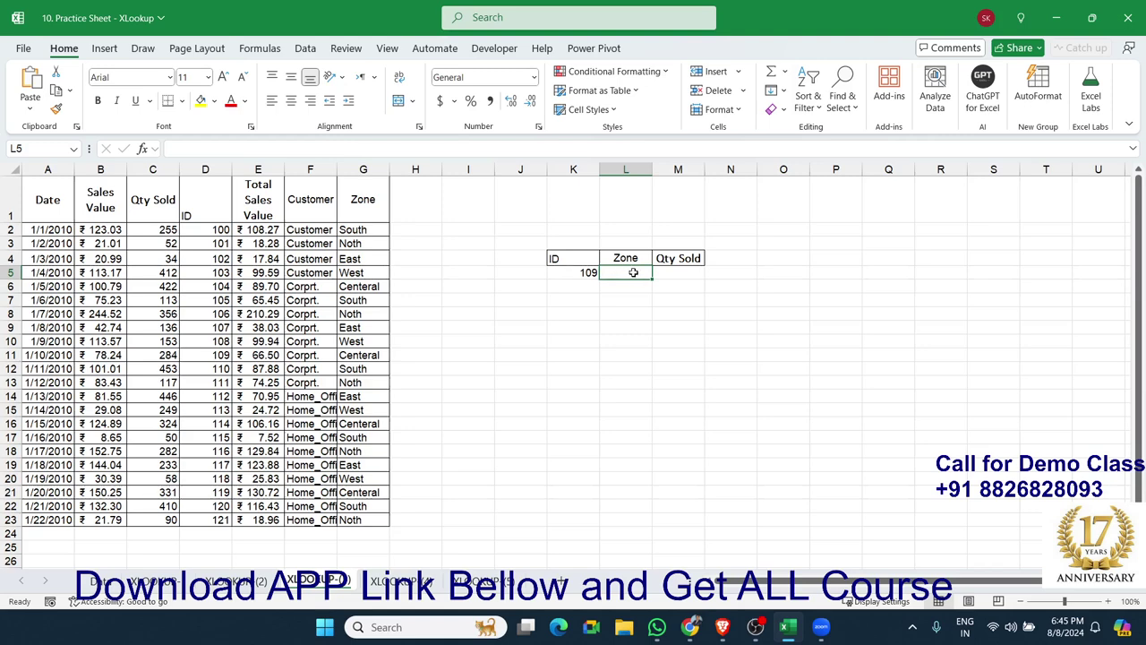
{"action": "left_click", "coordinate": [667, 272]}
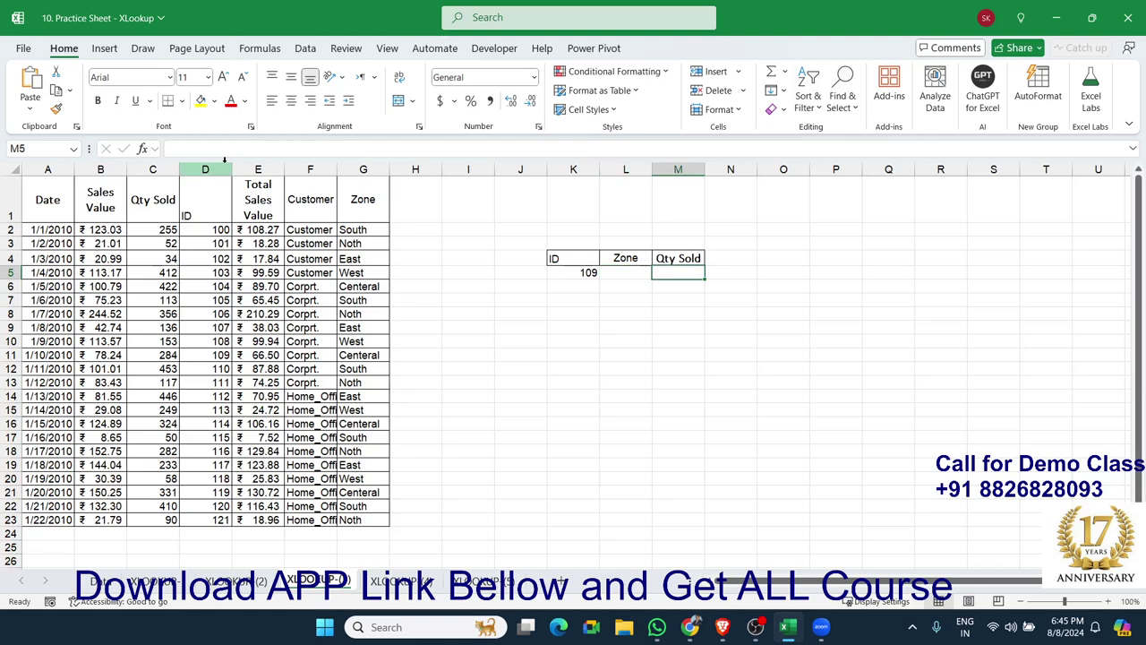
{"action": "mouse_move", "coordinate": [205, 169]}
{"action": "left_mouse_down"}
{"action": "mouse_move", "coordinate": [363, 173]}
{"action": "mouse_move", "coordinate": [48, 169]}
{"action": "left_mouse_up"}
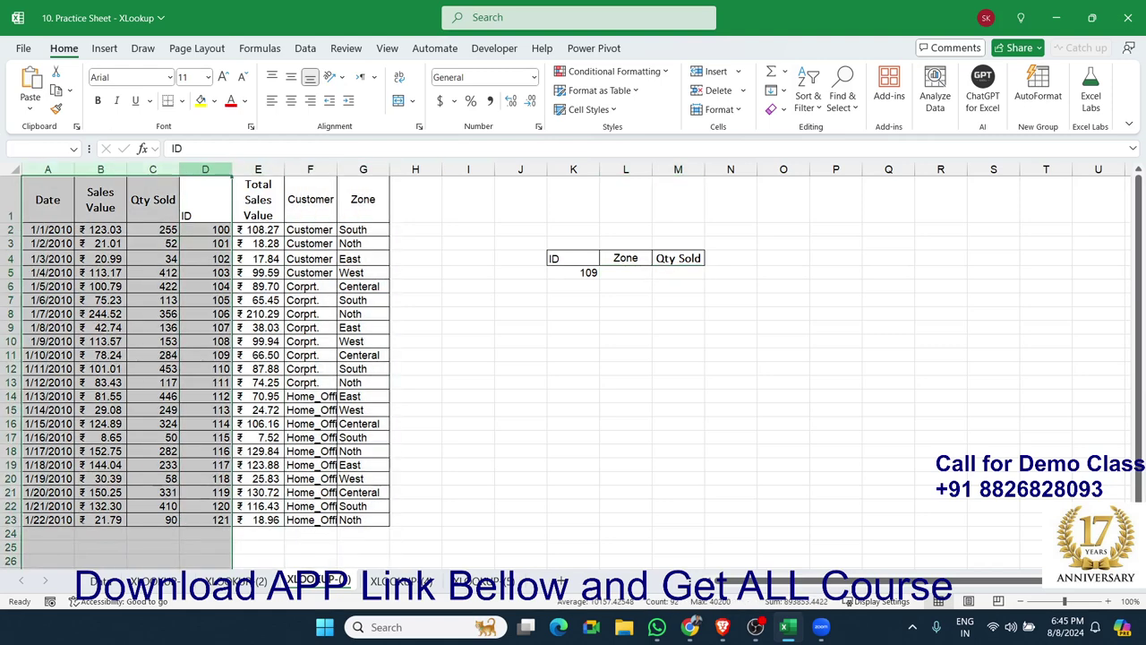
{"action": "left_click", "coordinate": [222, 260]}
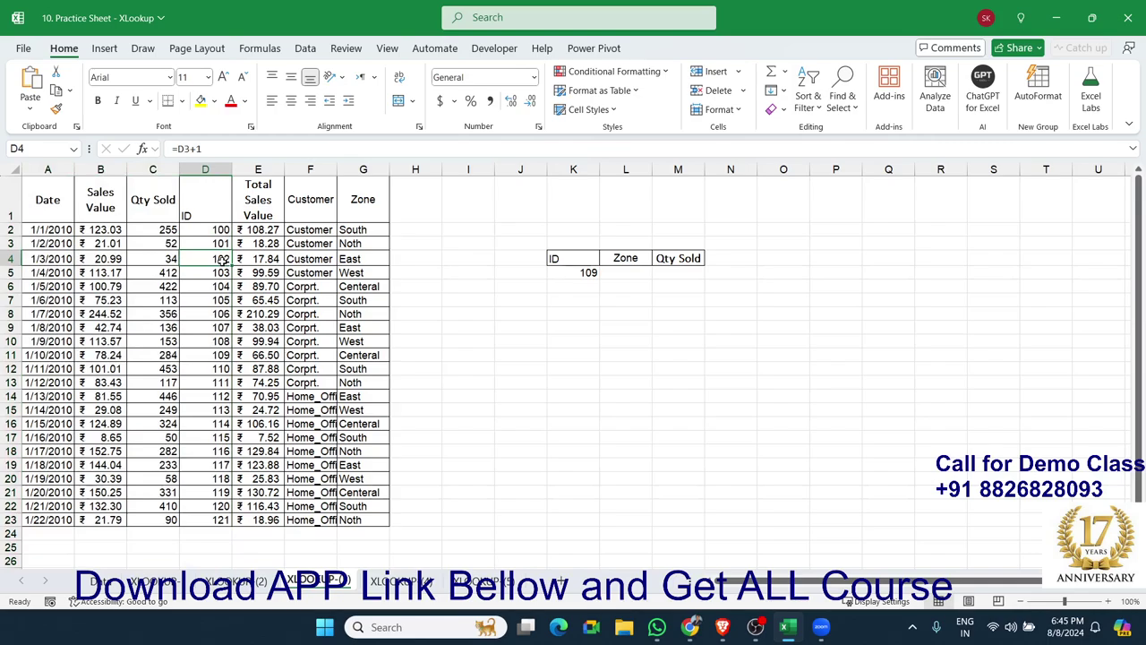
{"action": "left_click", "coordinate": [639, 275]}
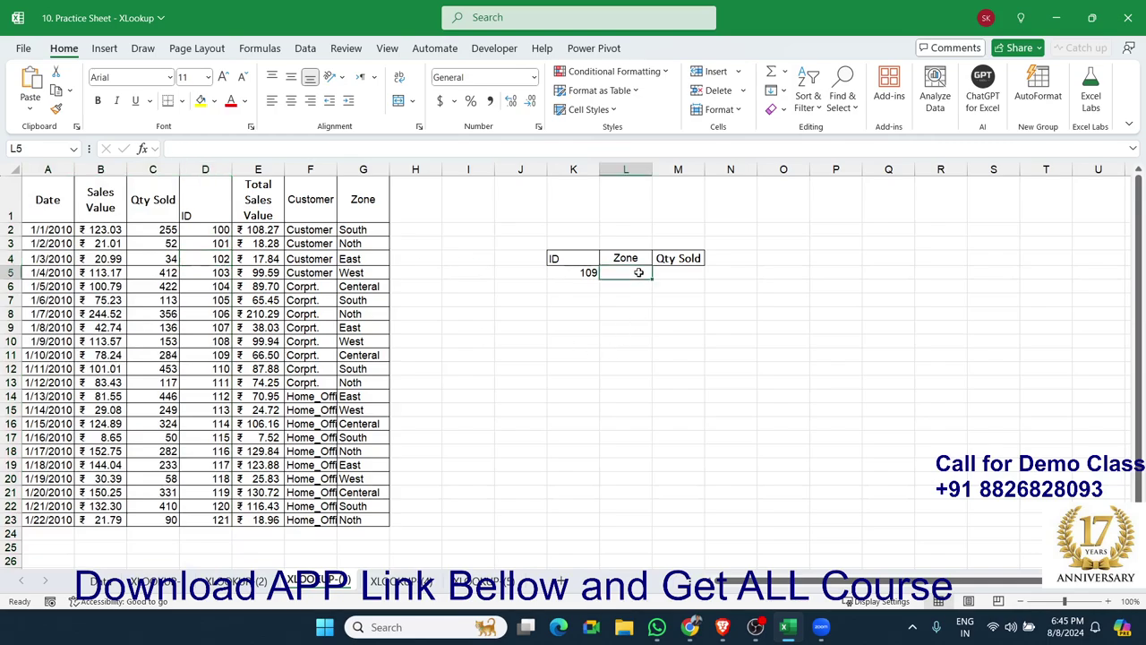
{"action": "scroll", "coordinate": [641, 288], "scroll_direction": "up", "scroll_amount": 3}
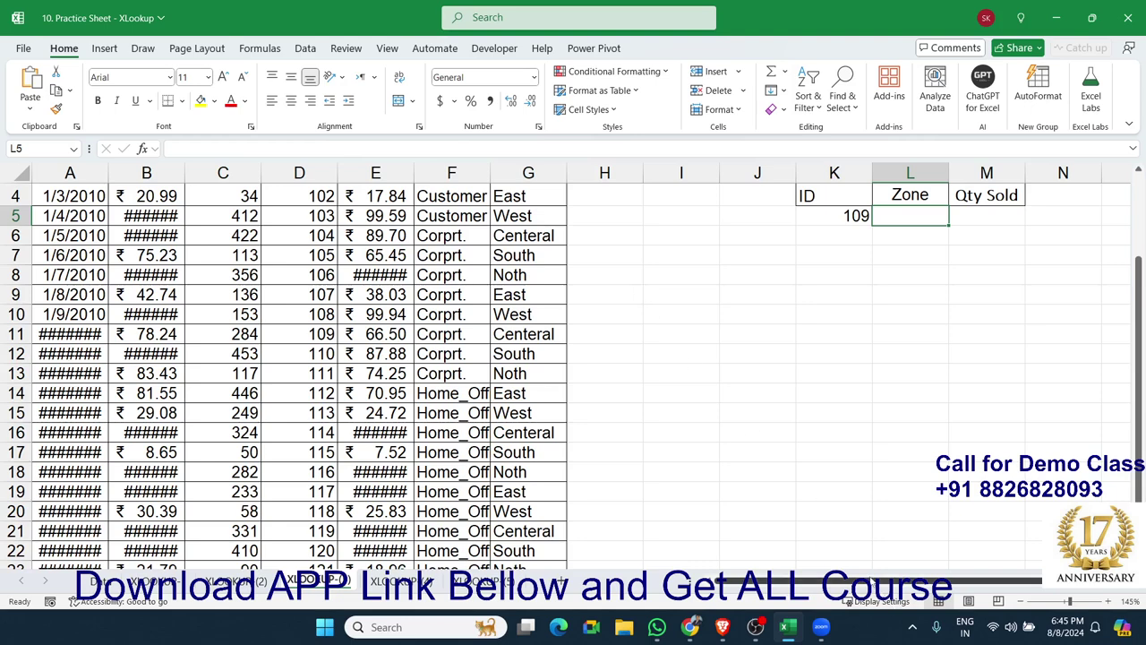
{"action": "scroll", "coordinate": [934, 415], "scroll_direction": "up", "scroll_amount": 1}
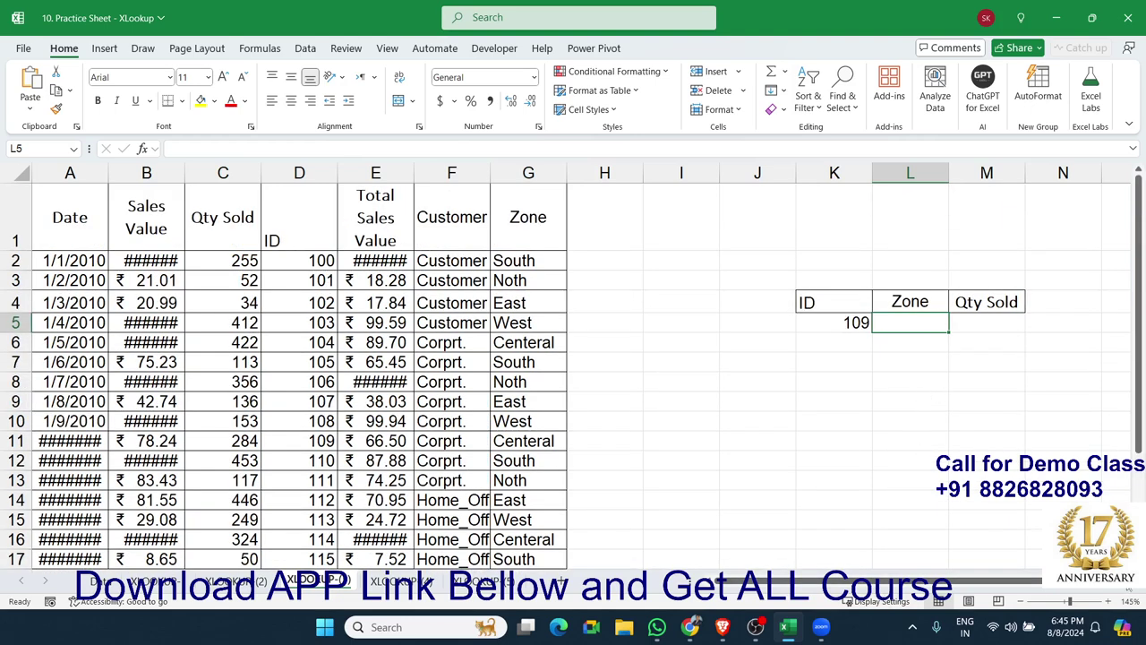
{"action": "scroll", "coordinate": [985, 511], "scroll_direction": "right", "scroll_amount": 2}
{"action": "scroll", "coordinate": [985, 511], "scroll_direction": "right", "scroll_amount": 2}
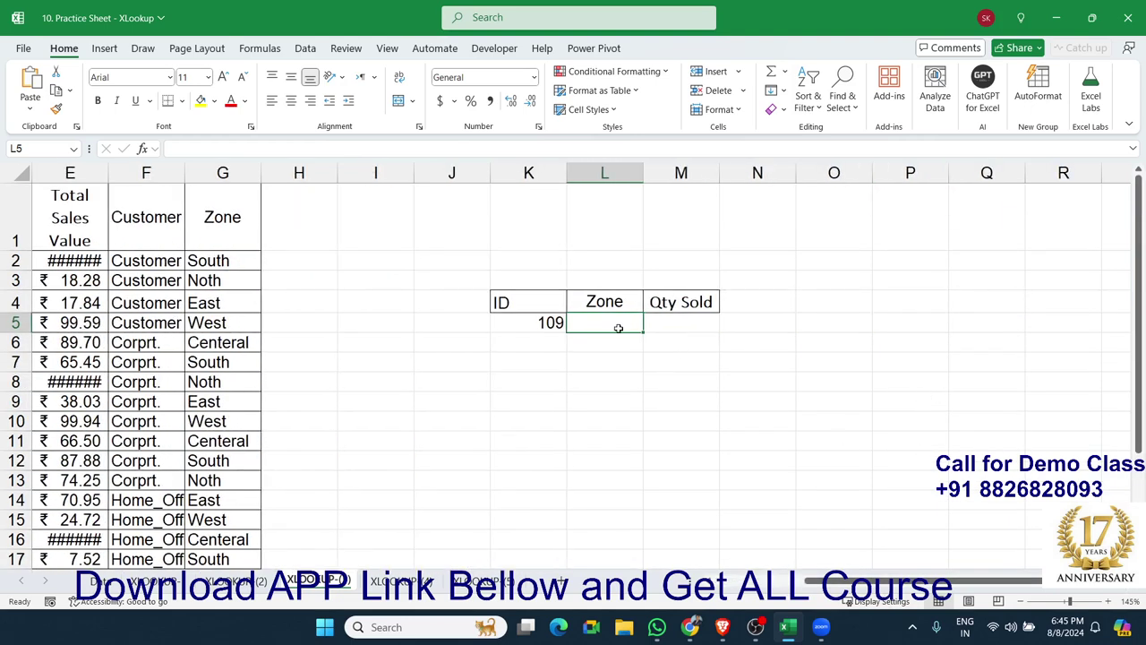
- Enter =XLOOKUP(K5,D:D,G:G) in L5 so ID 109's Zone shows Centeral
{"action": "type", "text": "=xl"}
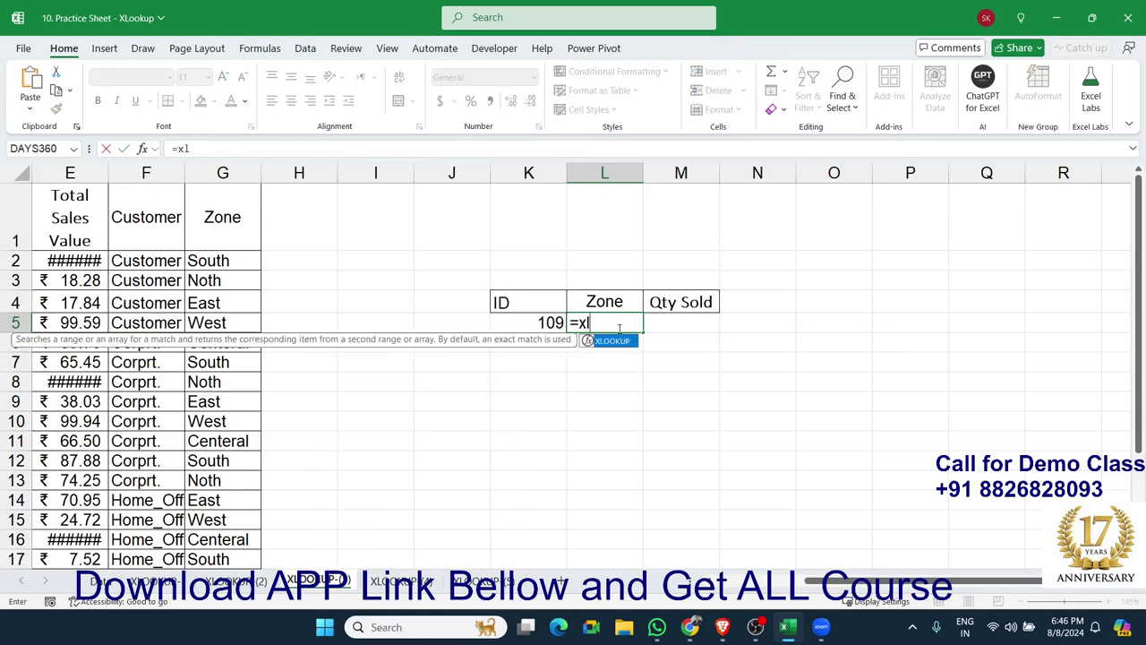
{"action": "key", "text": "Tab"}
{"action": "key", "text": "Left"}
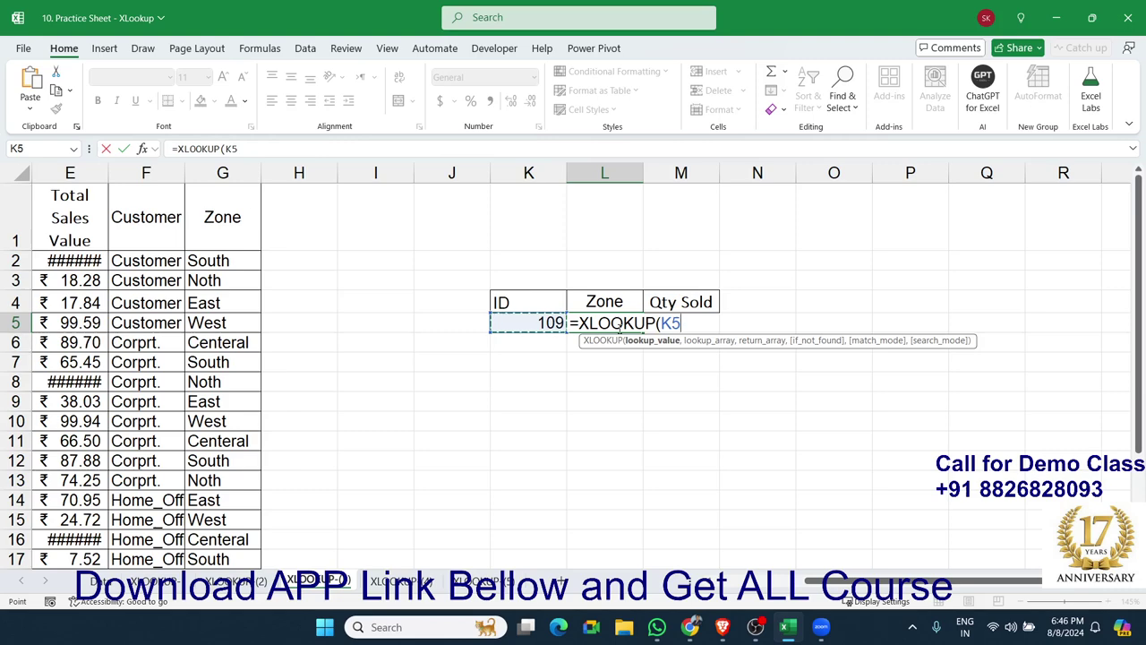
{"action": "type", "text": ","}
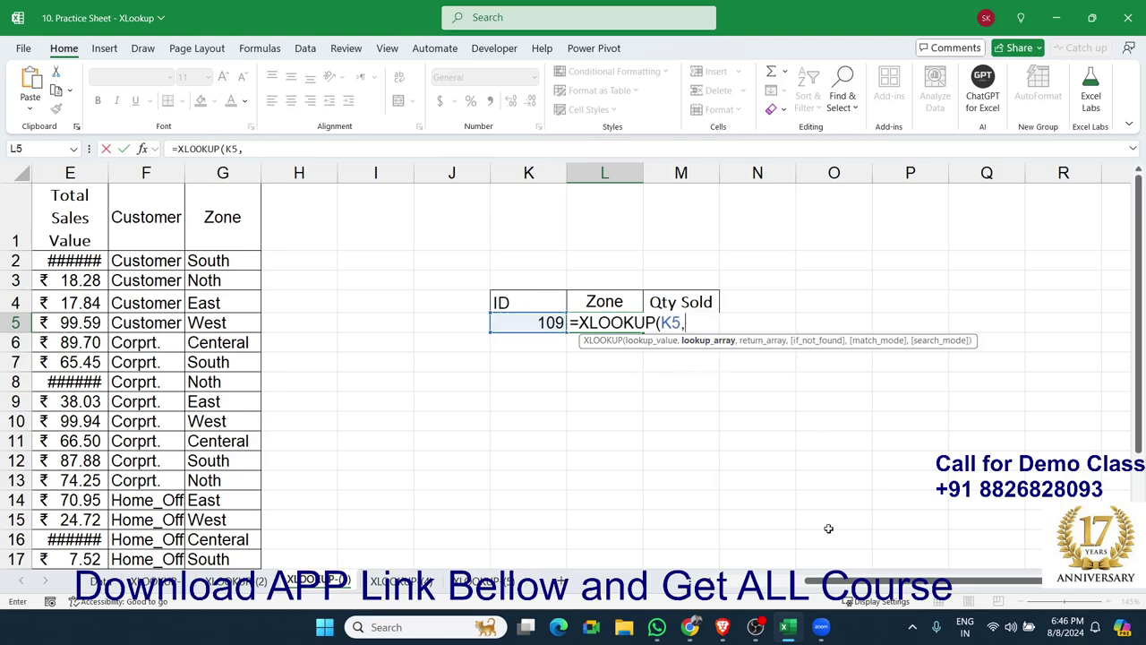
{"action": "scroll", "coordinate": [299, 182], "scroll_direction": "left", "scroll_amount": 2}
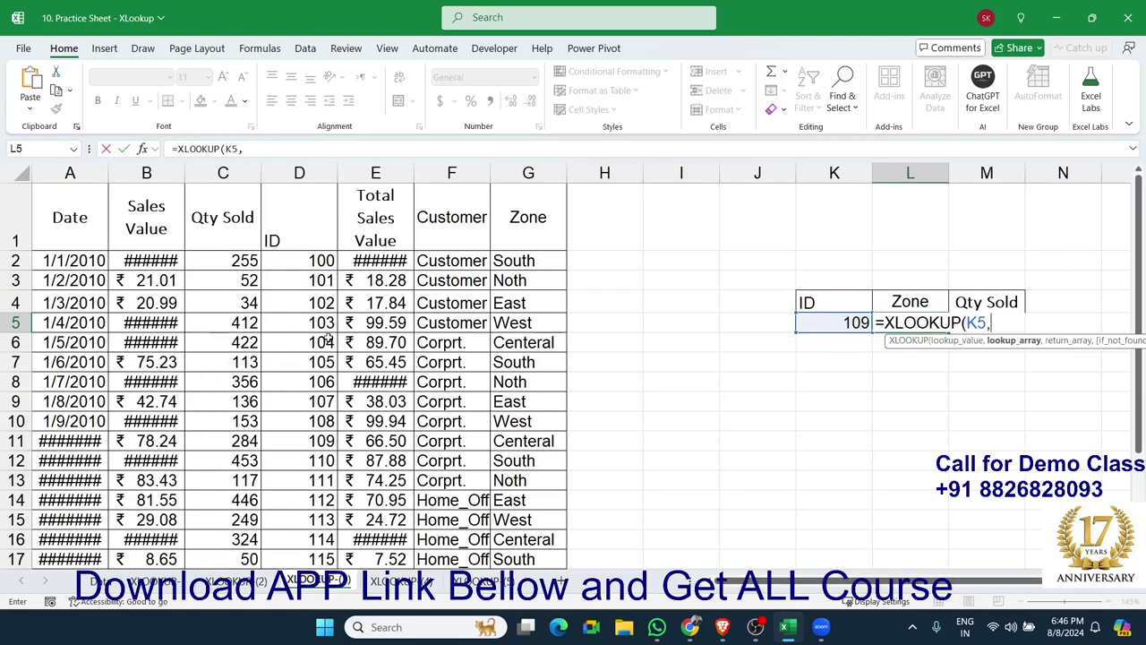
{"action": "left_click", "coordinate": [299, 175]}
{"action": "type", "text": ","}
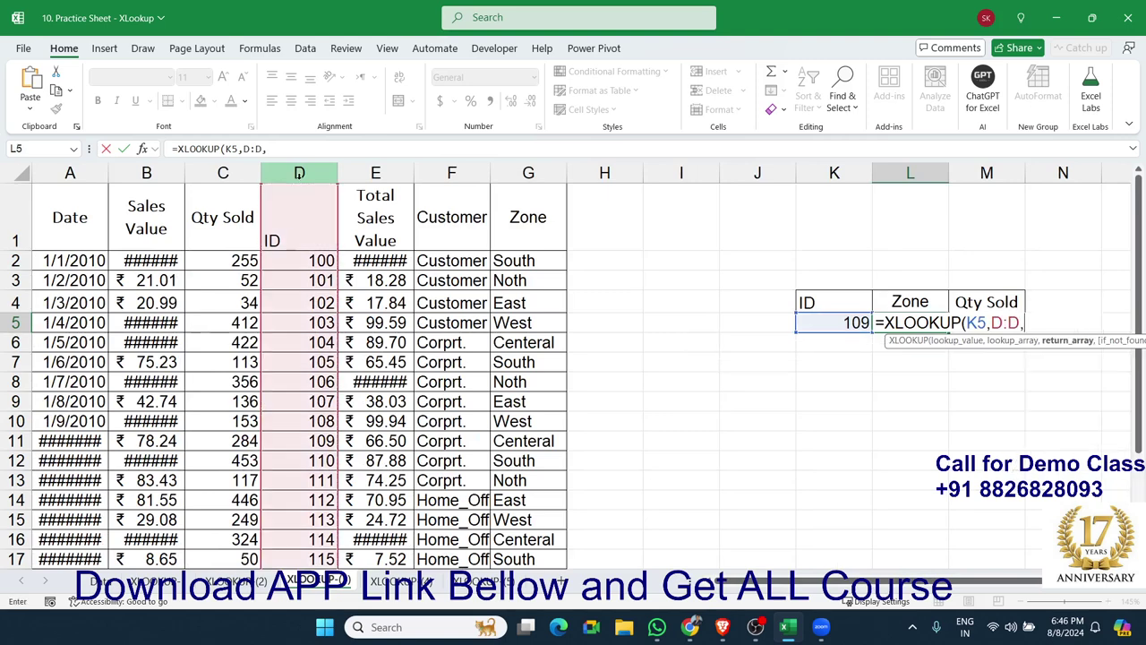
{"action": "left_click", "coordinate": [552, 172]}
{"action": "key", "text": "Return"}
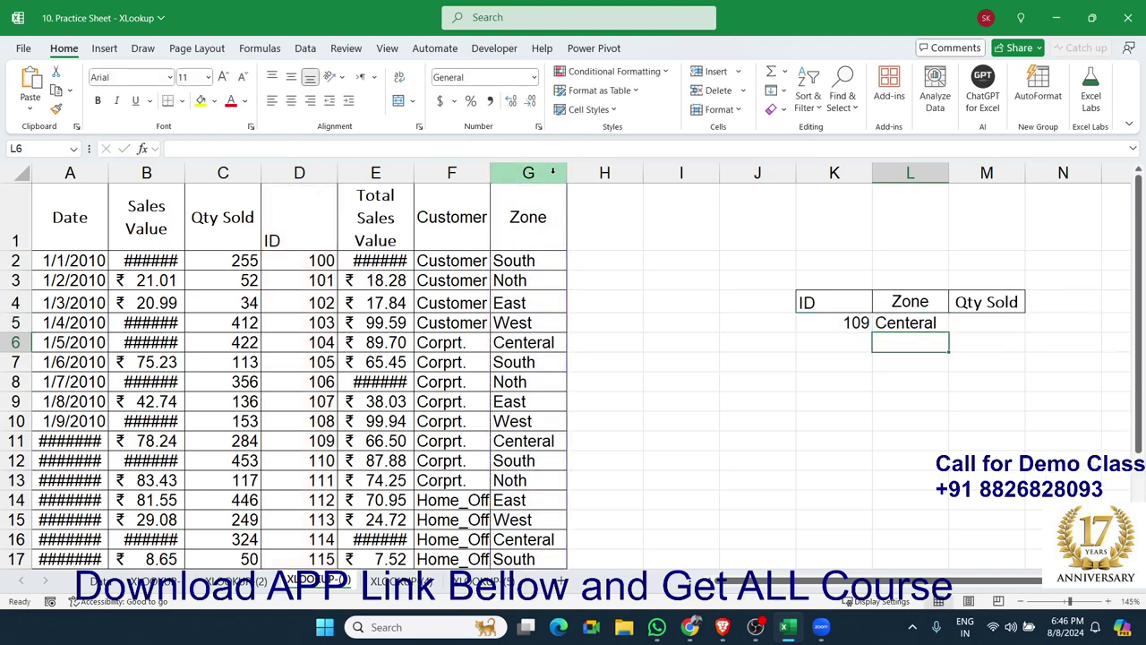
{"action": "key", "text": "Up"}
{"action": "key", "text": "Right"}
{"action": "type", "text": "="}
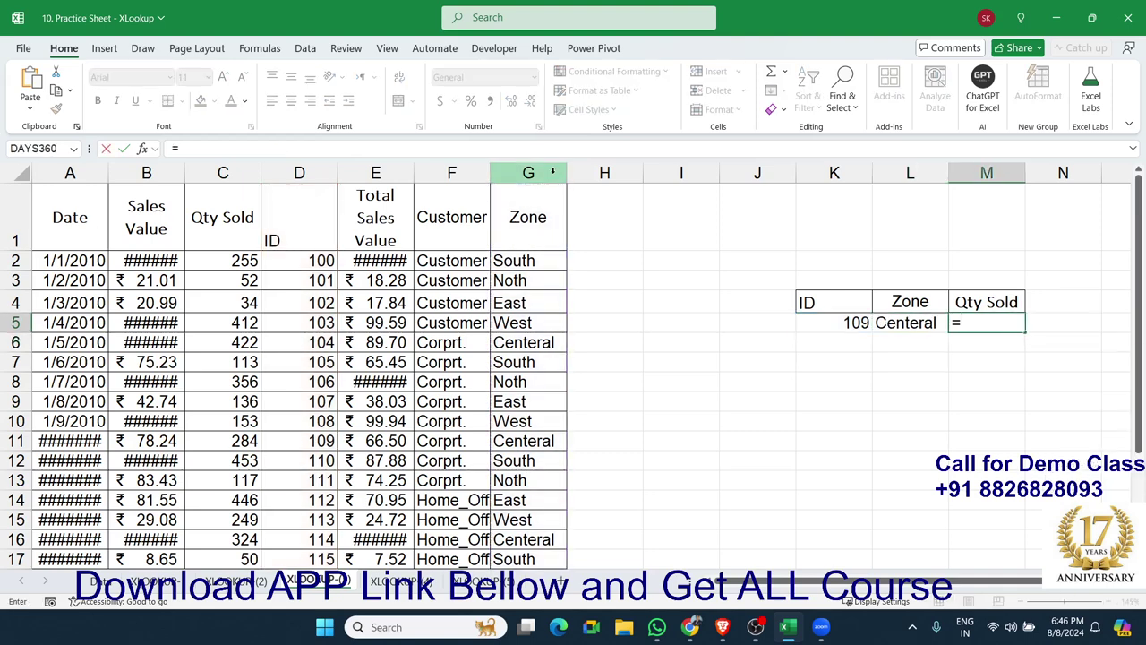
{"action": "type", "text": "xl"}
- Finish the Qty Sold lookup for ID 109, searching column D and returning column C (284)
{"action": "key", "text": "Tab"}
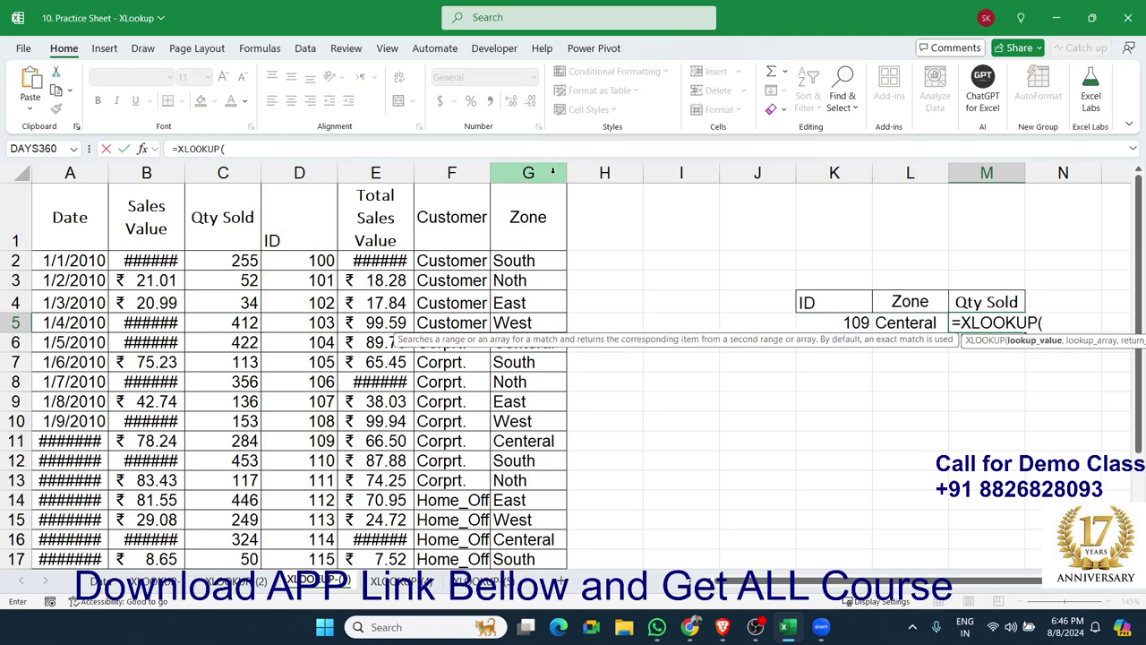
{"action": "key", "text": "Left"}
{"action": "key", "text": "Left"}
{"action": "type", "text": ","}
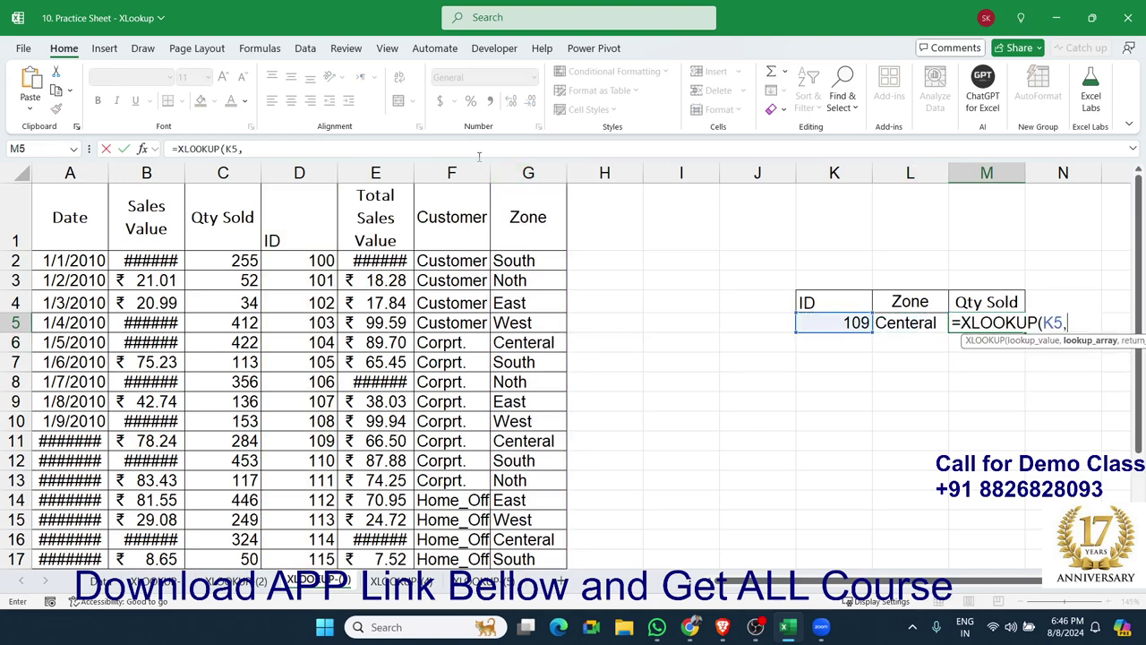
{"action": "left_click", "coordinate": [299, 173]}
{"action": "type", "text": ","}
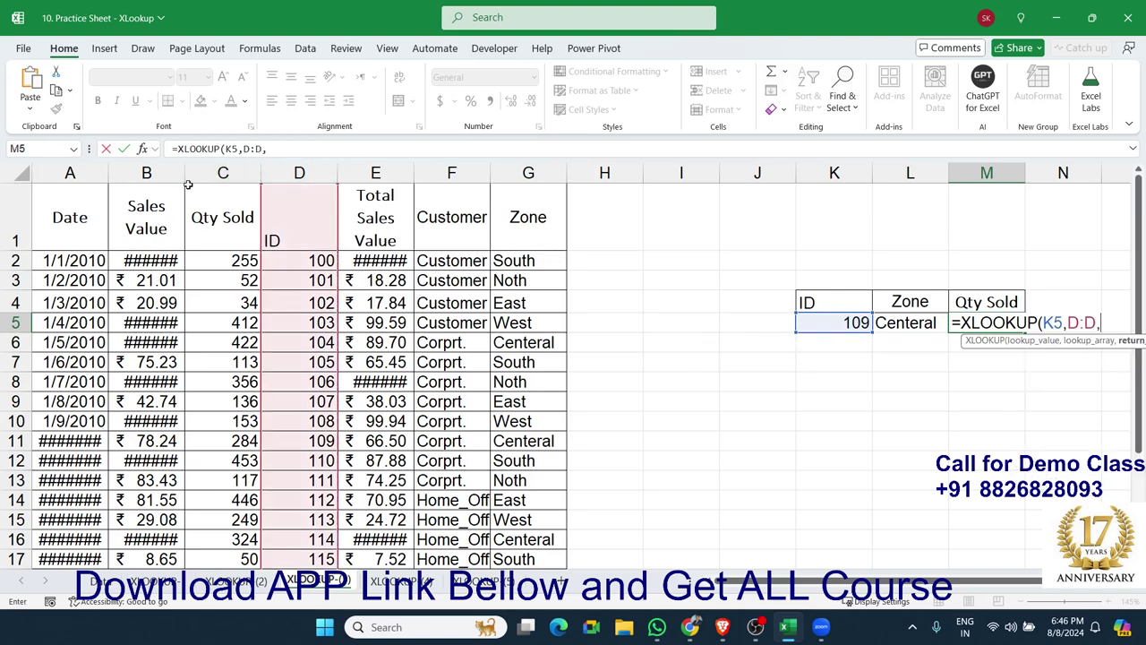
{"action": "left_click", "coordinate": [215, 173]}
{"action": "key", "text": "Return"}
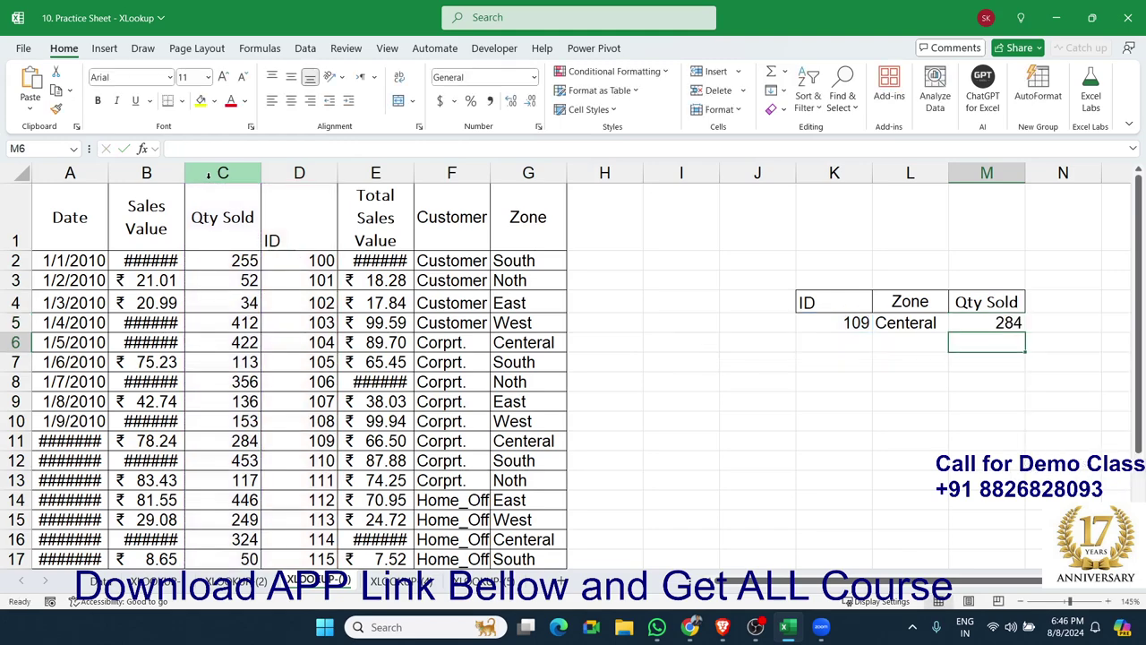
{"action": "key", "text": "Up"}
{"action": "scroll", "coordinate": [208, 175], "scroll_direction": "right", "scroll_amount": 2}
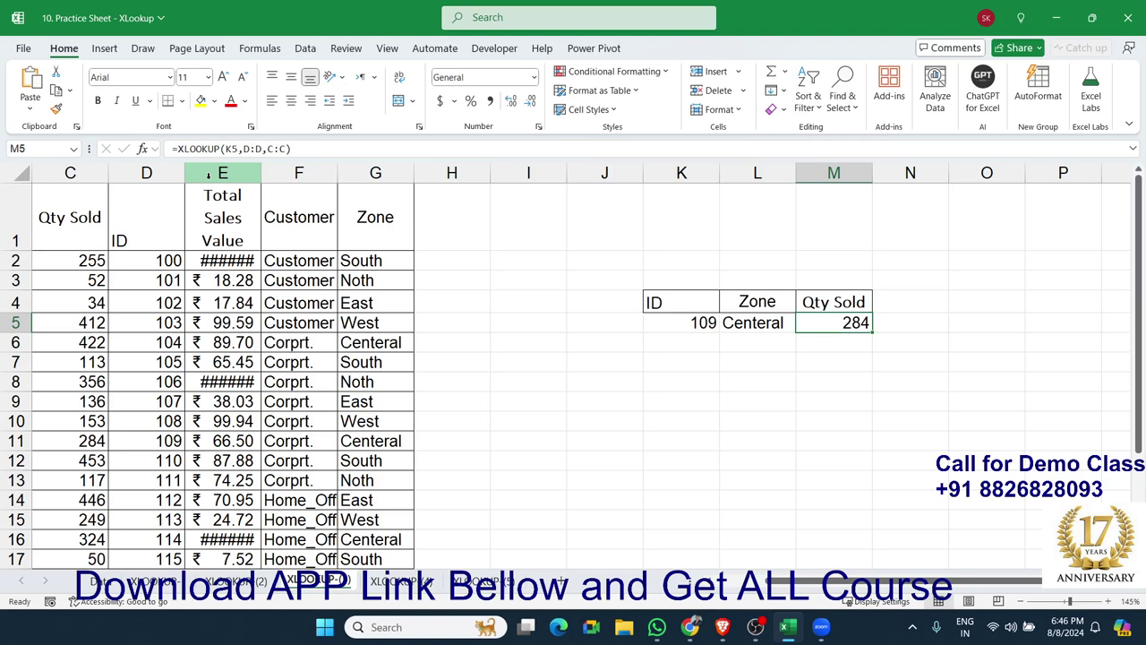
- Browse the earlier practice sheets, then show the XLOOKUP (4) sheet
{"action": "left_click", "coordinate": [170, 580]}
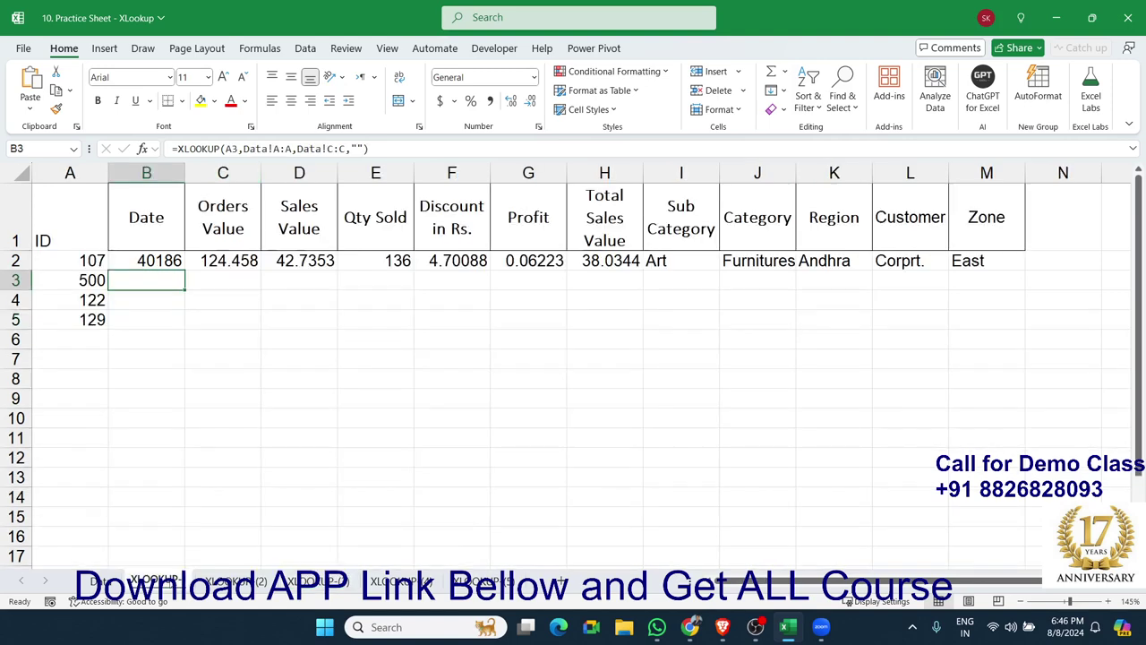
{"action": "left_click", "coordinate": [293, 587]}
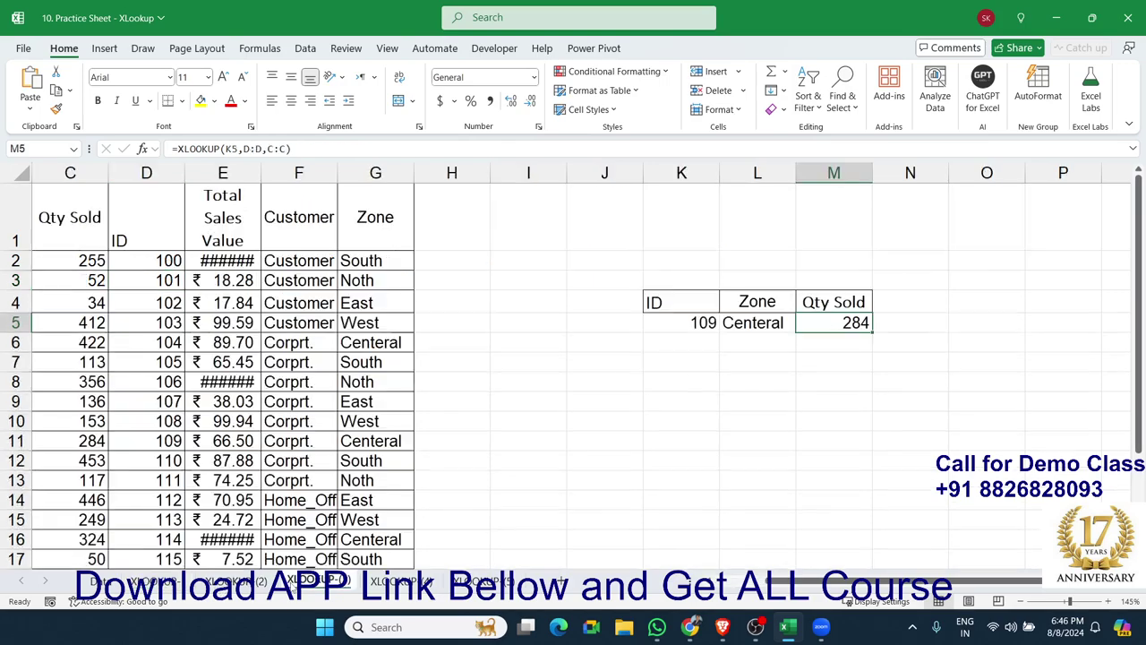
{"action": "left_click", "coordinate": [157, 580]}
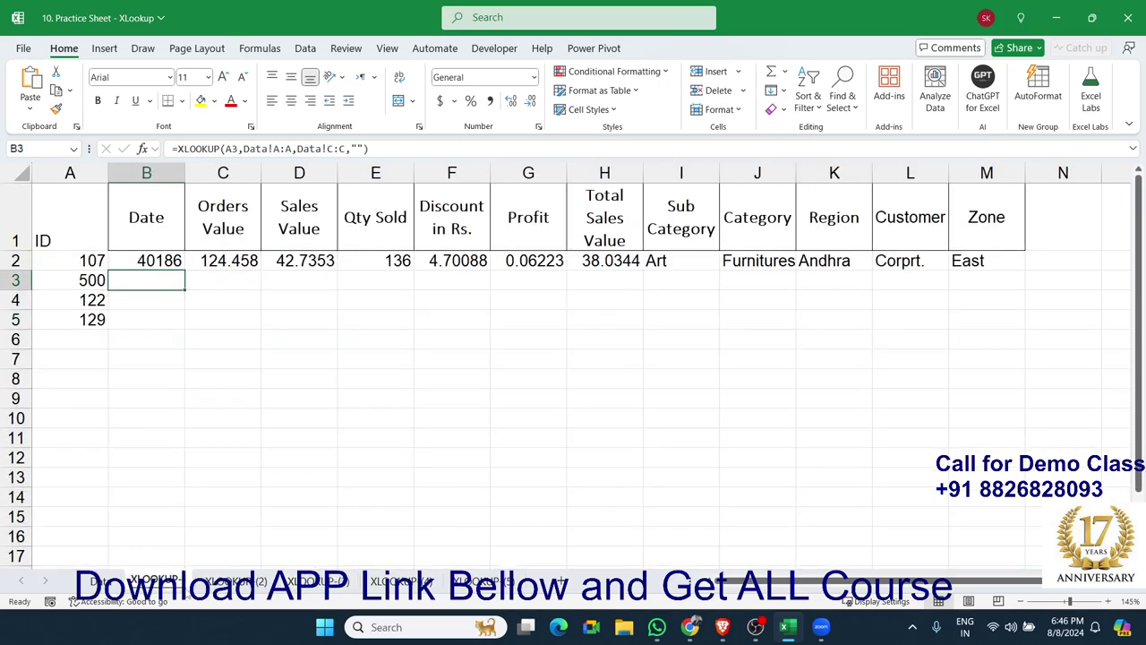
{"action": "left_click", "coordinate": [237, 581]}
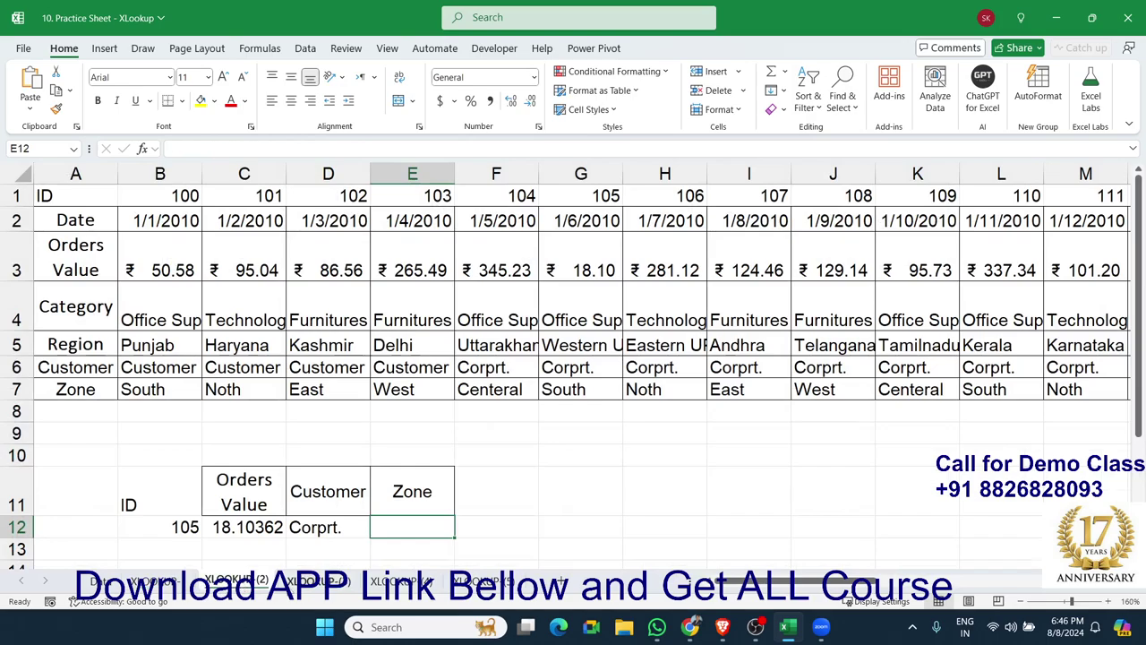
{"action": "left_click", "coordinate": [315, 581]}
{"action": "left_click", "coordinate": [401, 581]}
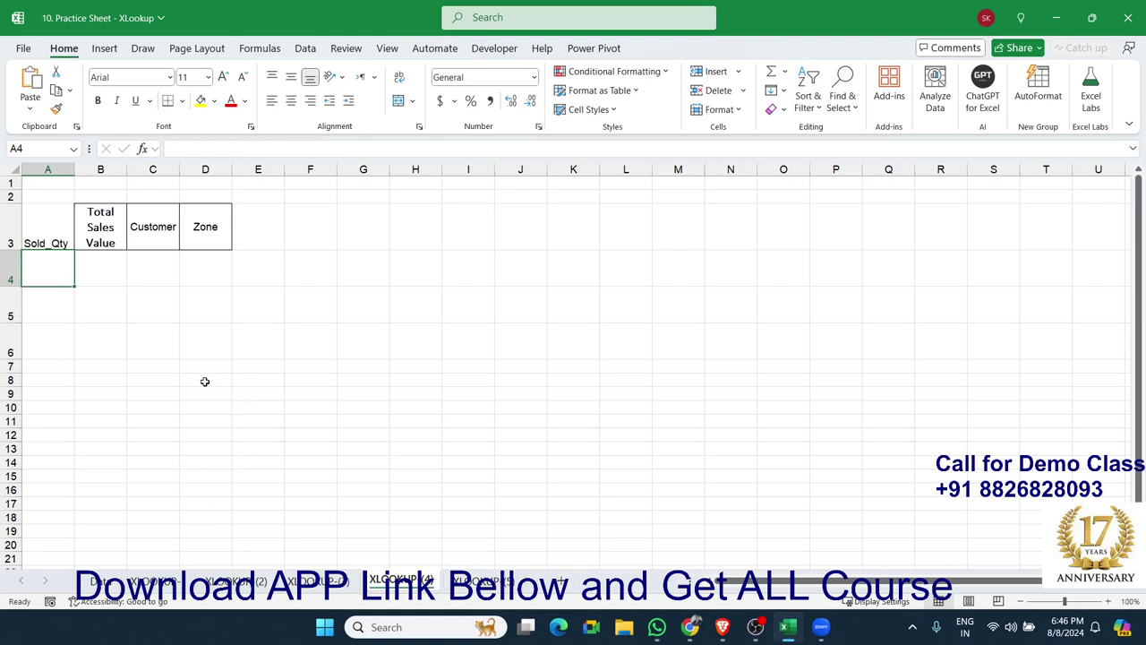
- Enter the Sold_Qty values 85 and 65 in A4:A5
{"action": "left_click", "coordinate": [79, 314]}
{"action": "left_click", "coordinate": [64, 279]}
{"action": "type", "text": "65"}
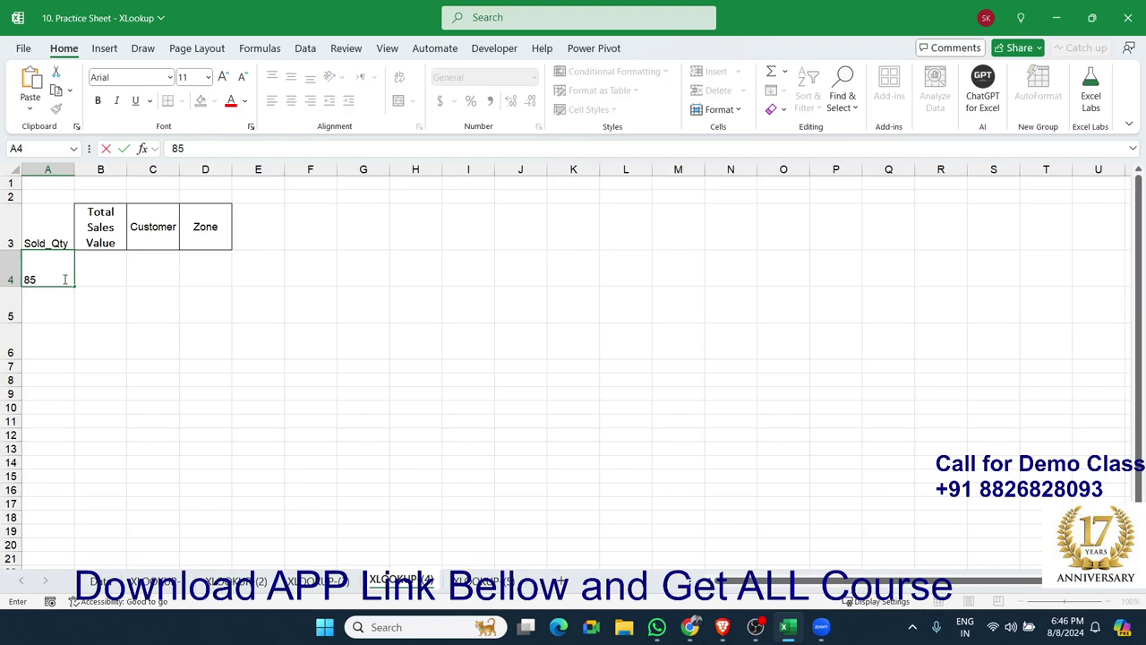
{"action": "key", "text": "Return"}
{"action": "type", "text": "65"}
{"action": "key", "text": "Return"}
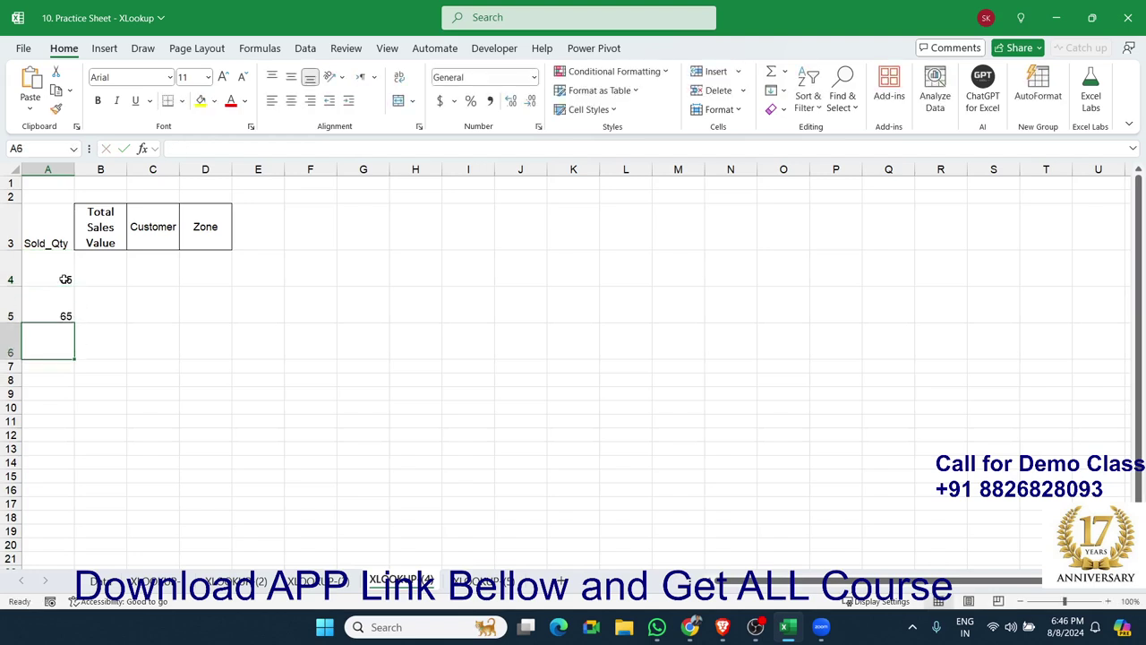
- Enter =XLOOKUP(A4,Data!E:E,Data!H:H) in B4 to fetch the Total Sales Value
{"action": "left_click", "coordinate": [92, 274]}
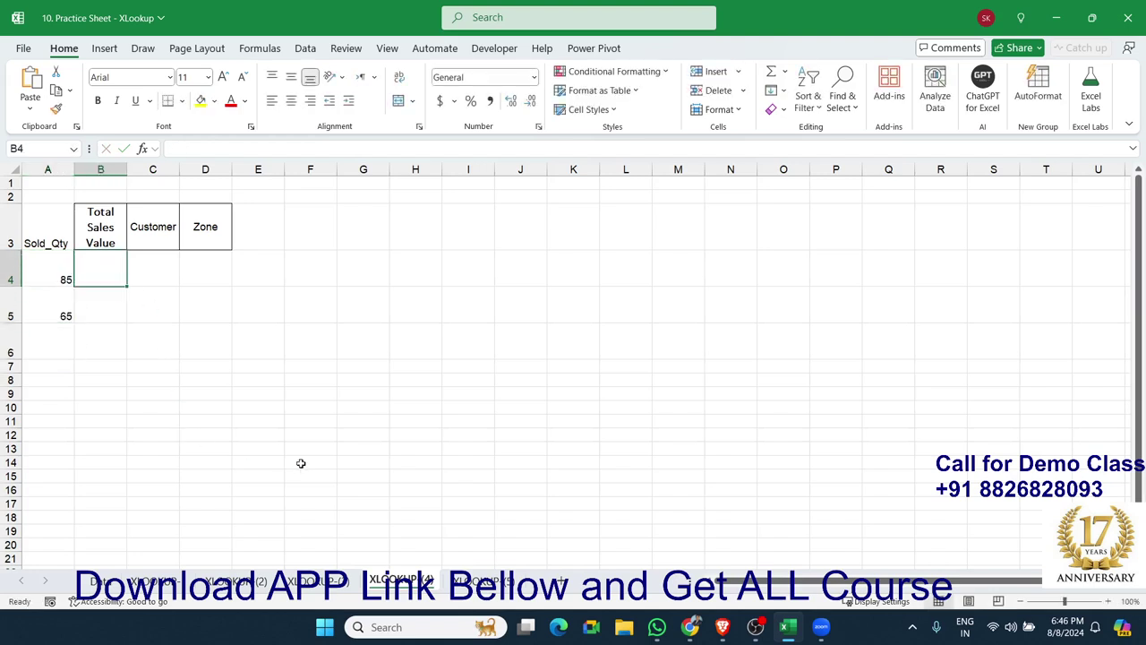
{"action": "type", "text": "="}
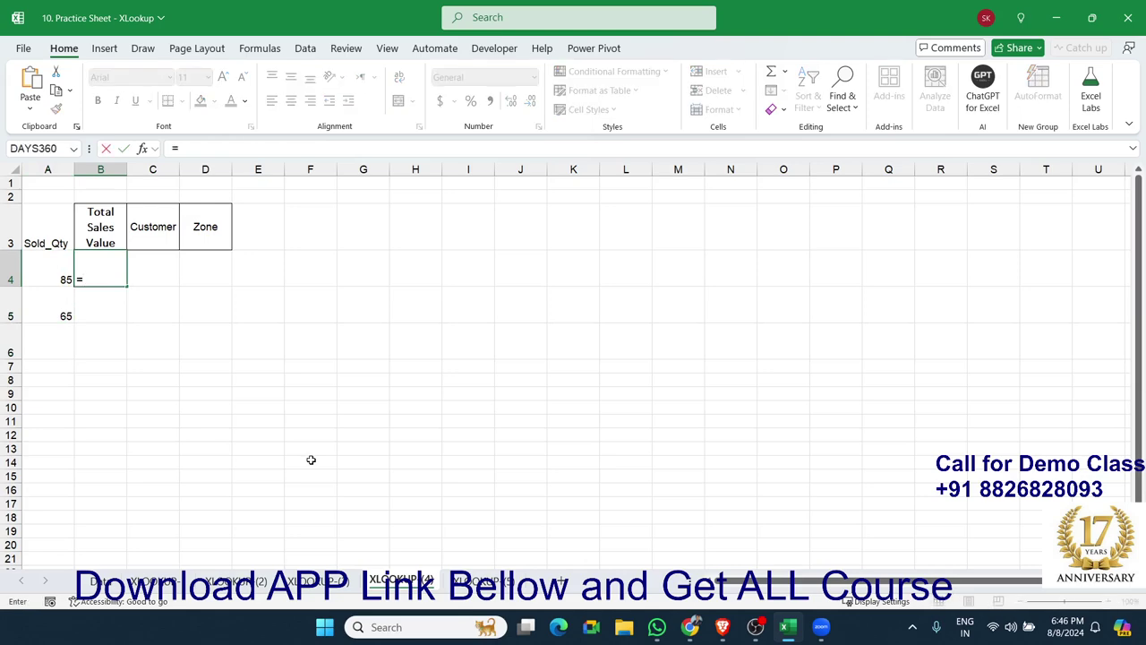
{"action": "type", "text": "vl"}
{"action": "key", "text": "BackSpace"}
{"action": "key", "text": "BackSpace"}
{"action": "type", "text": "l"}
{"action": "key", "text": "Tab"}
{"action": "key", "text": "Left"}
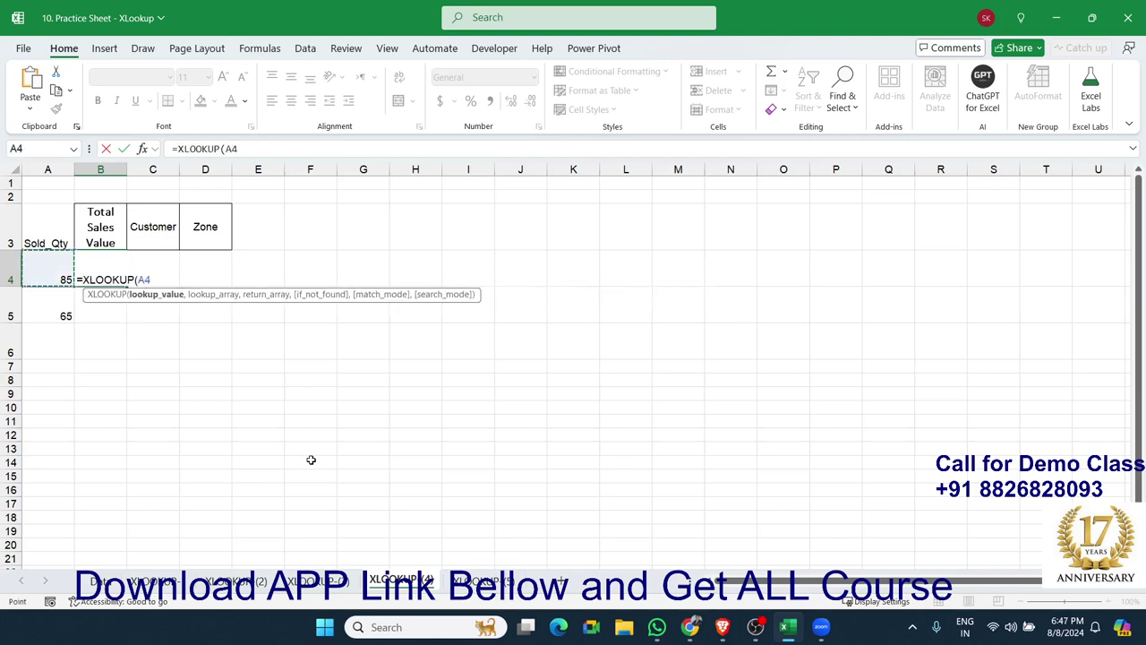
{"action": "type", "text": ","}
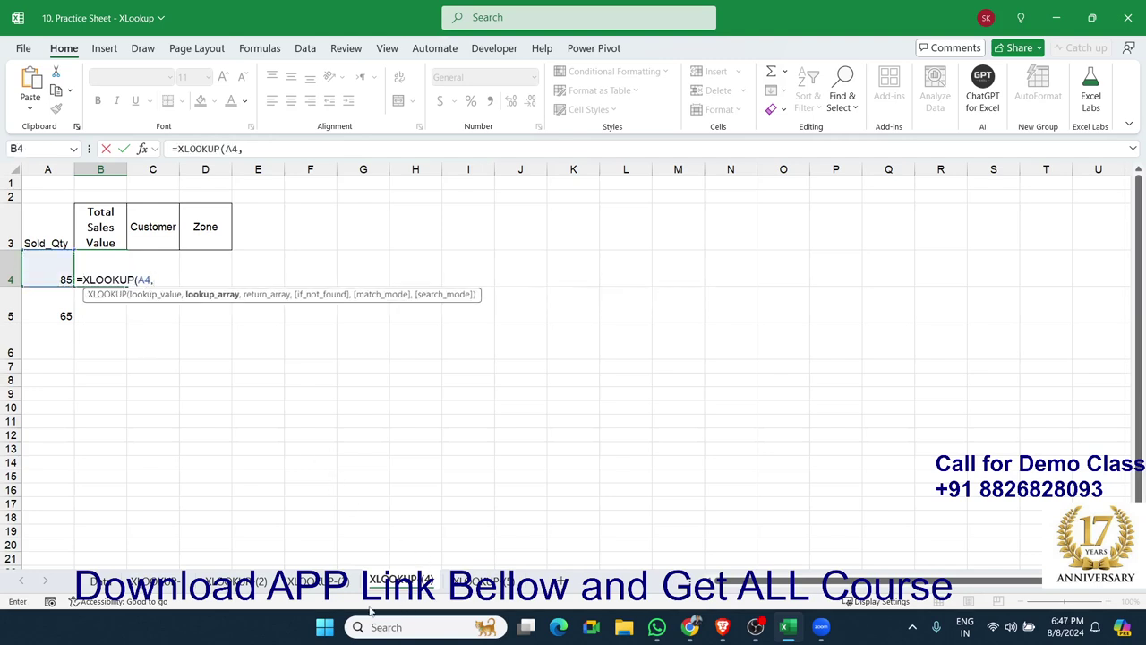
{"action": "left_click", "coordinate": [100, 580]}
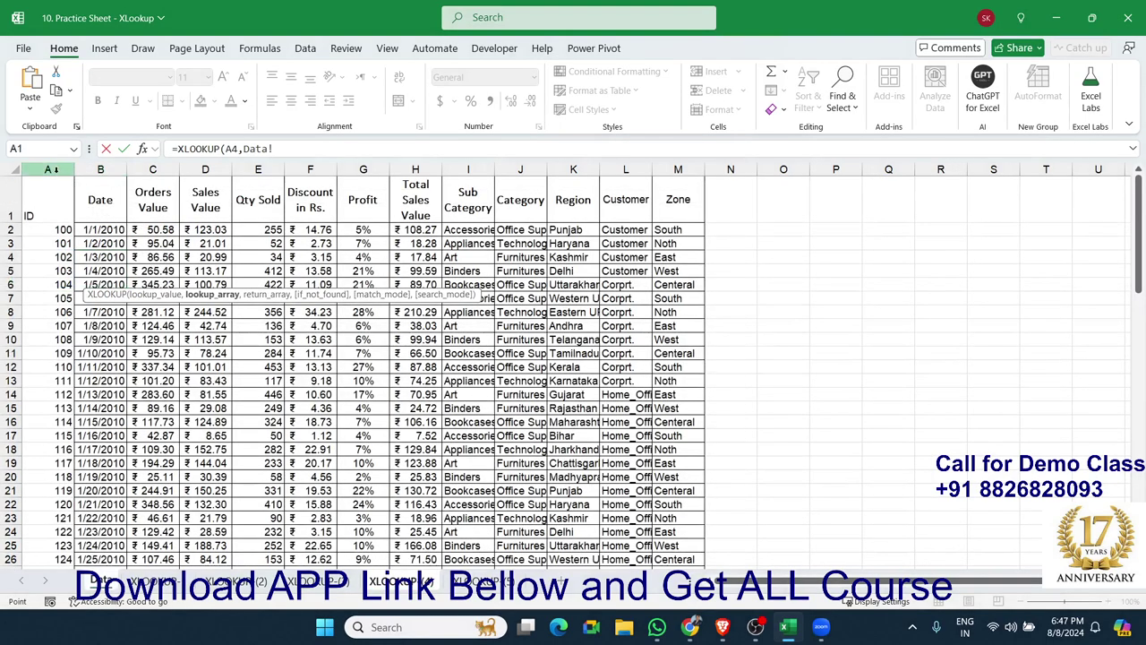
{"action": "left_click", "coordinate": [258, 167]}
{"action": "type", "text": ","}
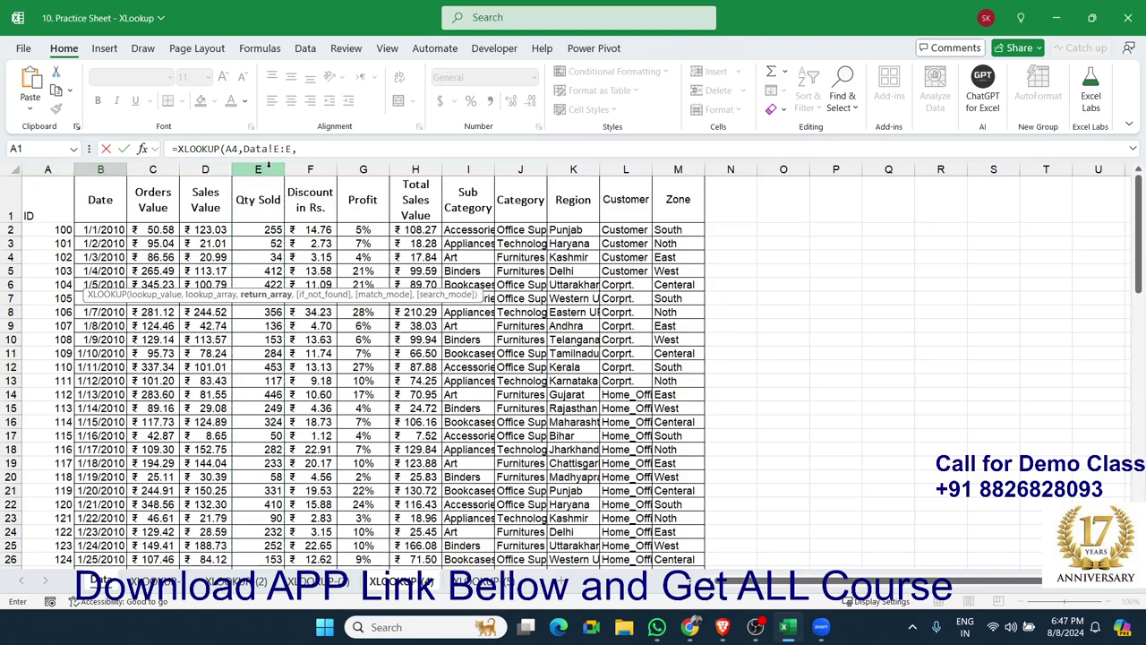
{"action": "left_click", "coordinate": [415, 170]}
{"action": "key", "text": "Return"}
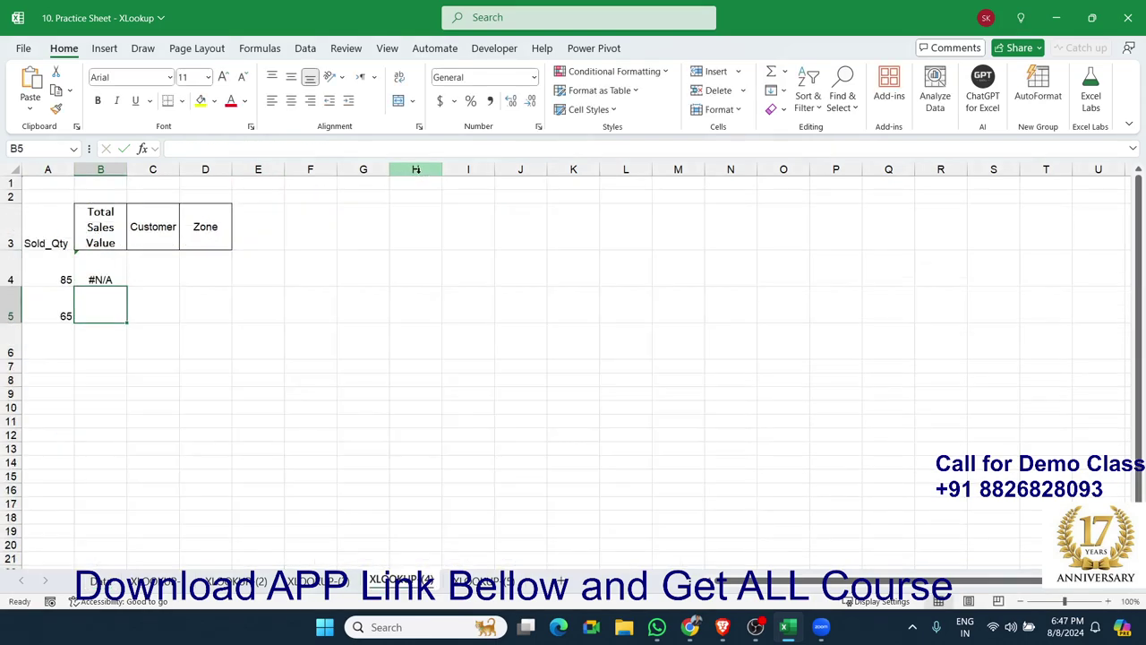
{"action": "key", "text": "Up"}
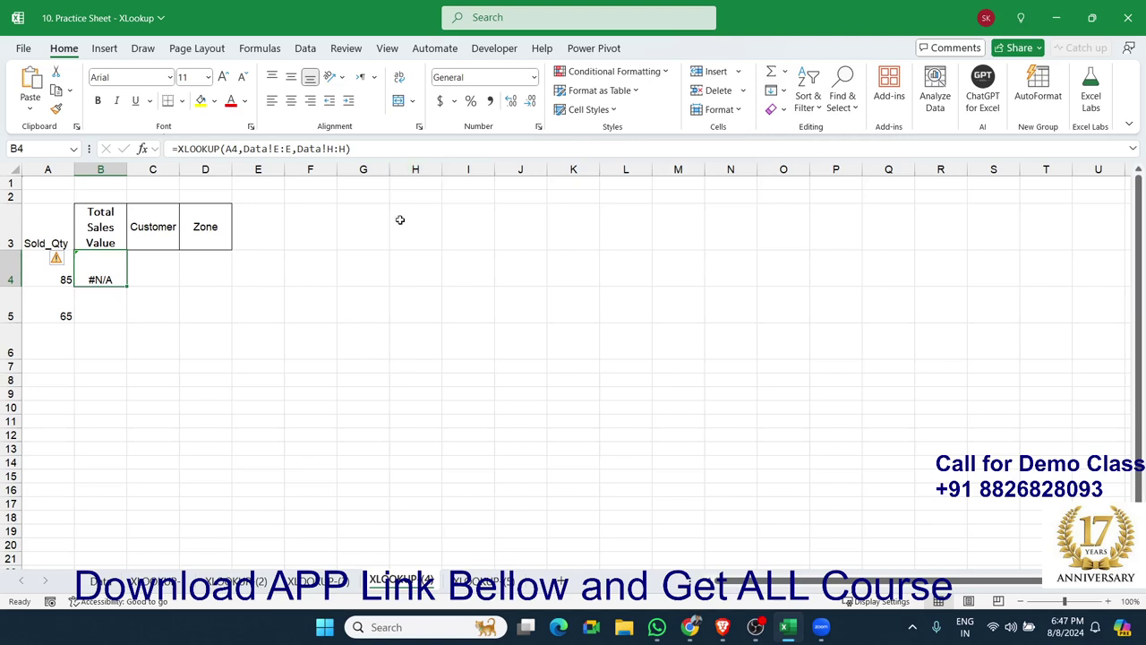
- Add match mode 1 (exact or next larger) to the B4 lookup, returning 18.96035
{"action": "double_click", "coordinate": [99, 263]}
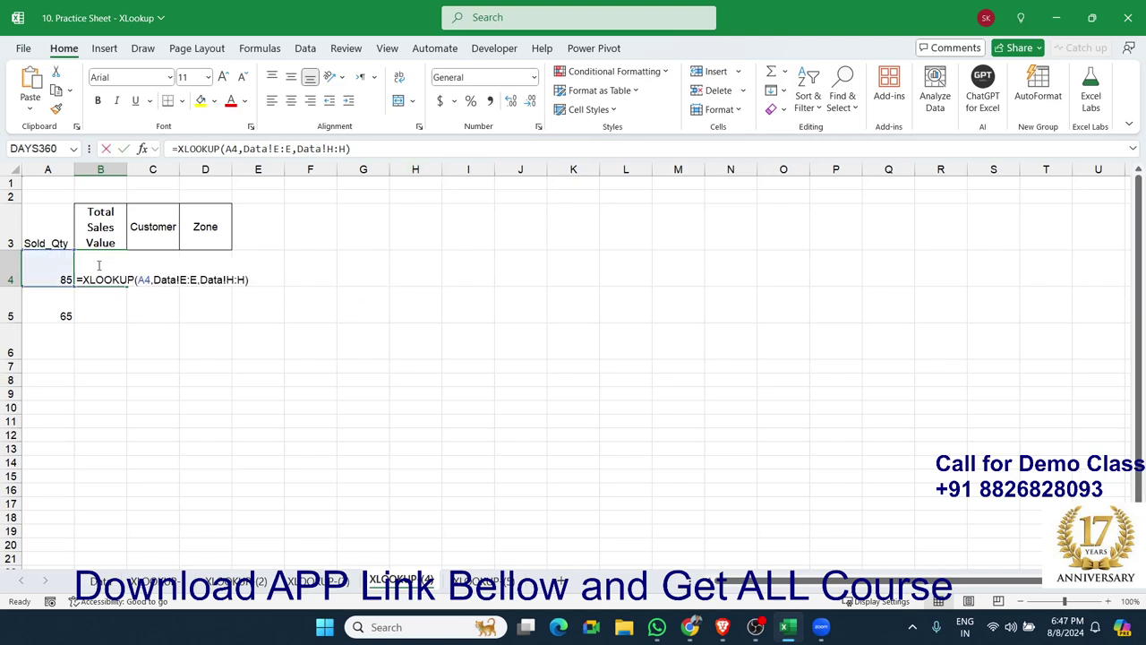
{"action": "left_click", "coordinate": [245, 278]}
{"action": "type", "text": ","}
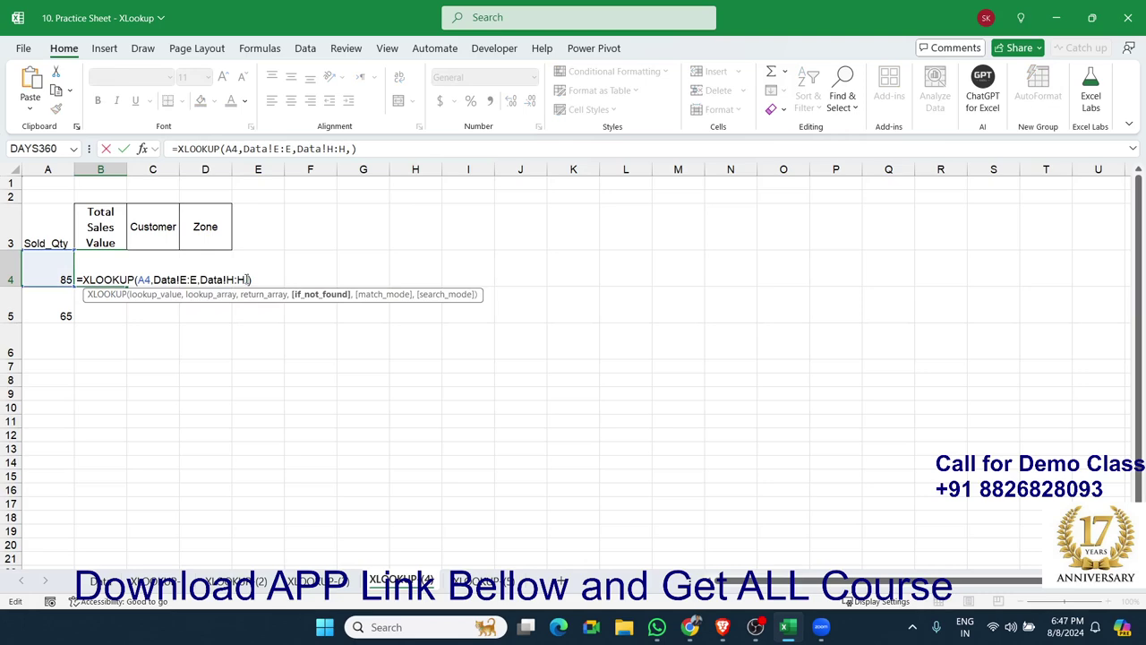
{"action": "type", "text": ","}
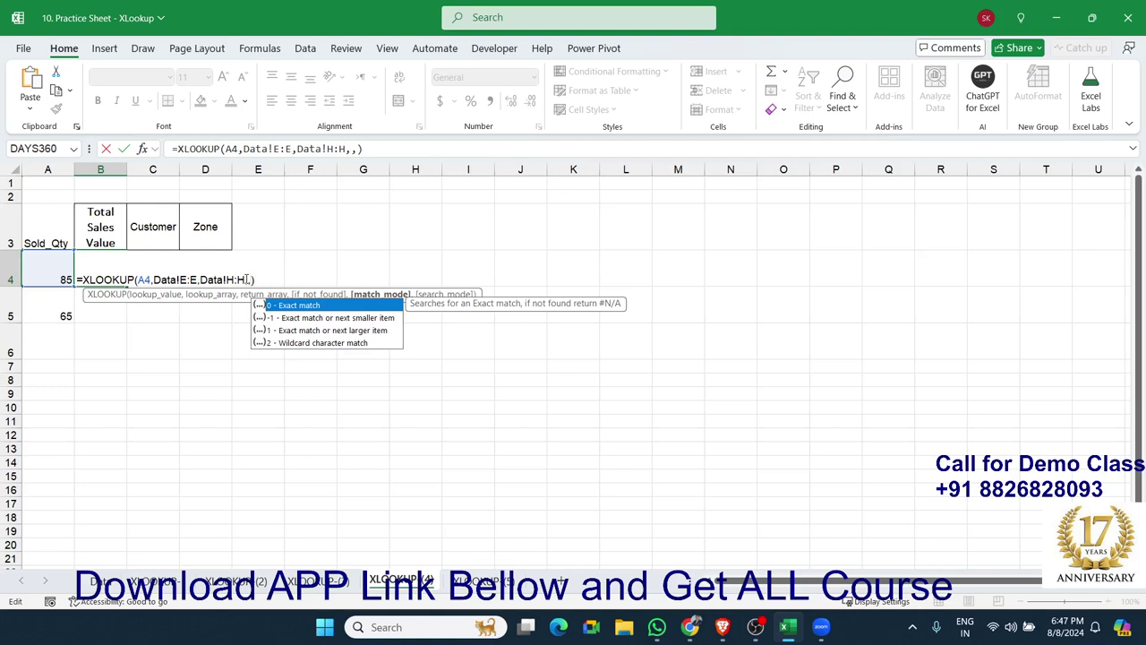
{"action": "key", "text": "Down"}
{"action": "key", "text": "Down"}
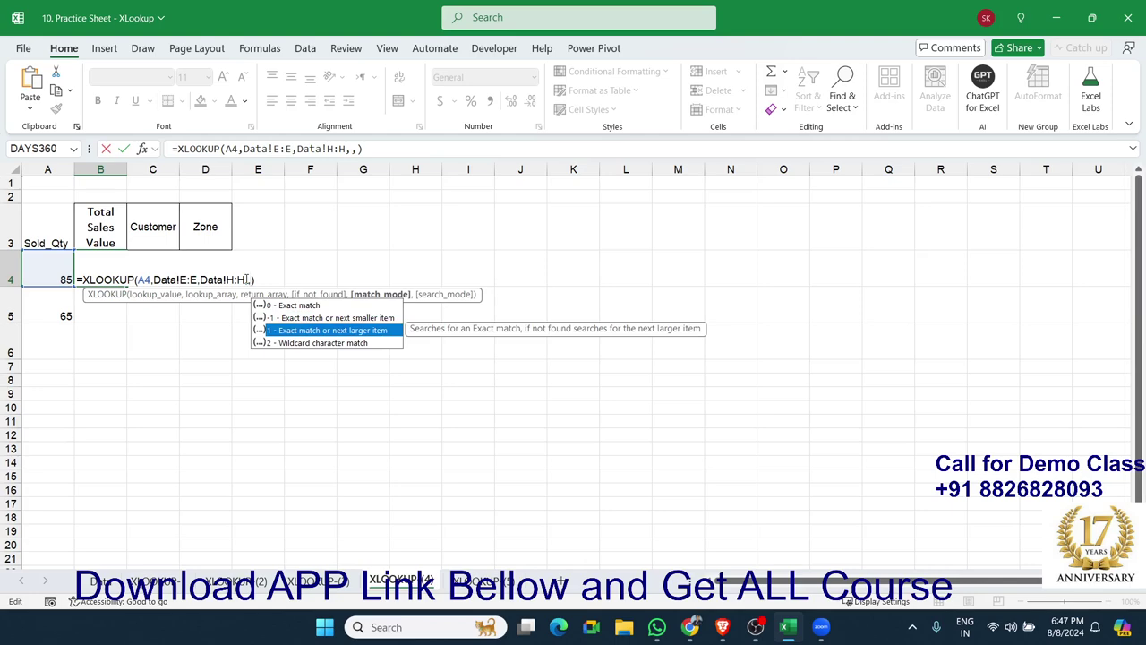
{"action": "key", "text": "Tab"}
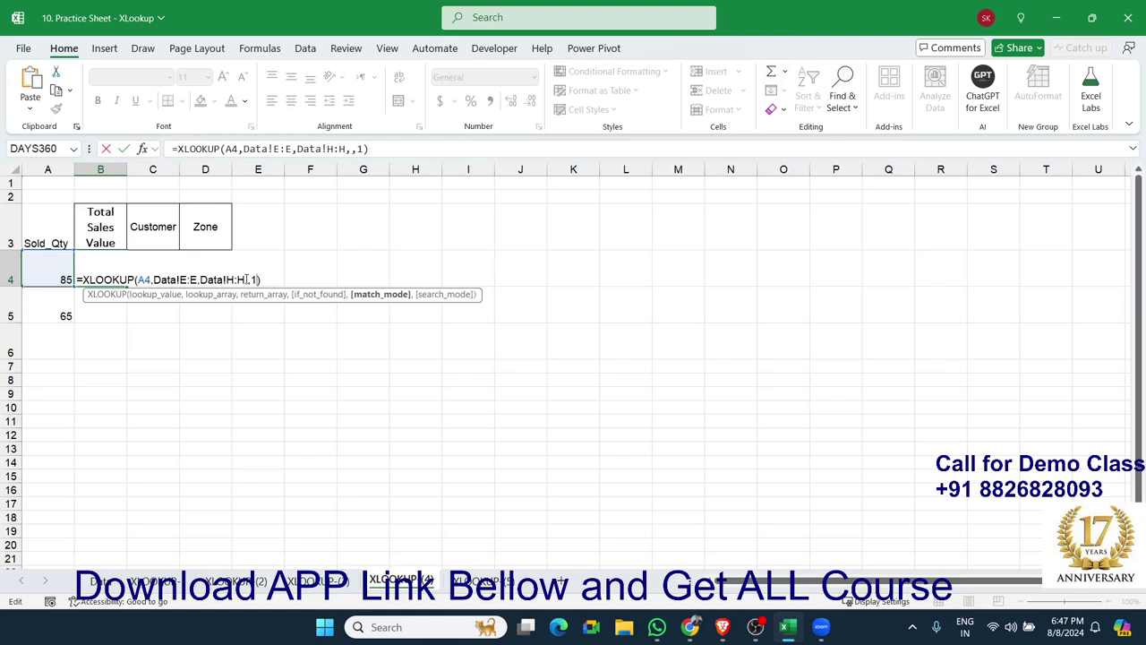
{"action": "key", "text": "Return"}
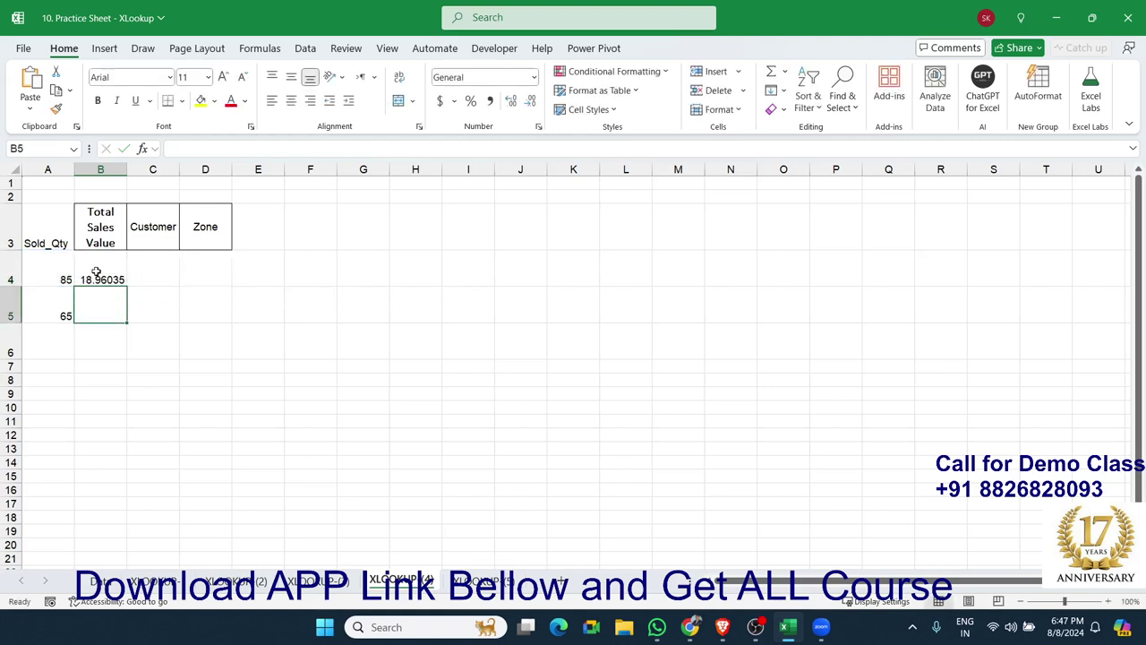
{"action": "left_click", "coordinate": [96, 273]}
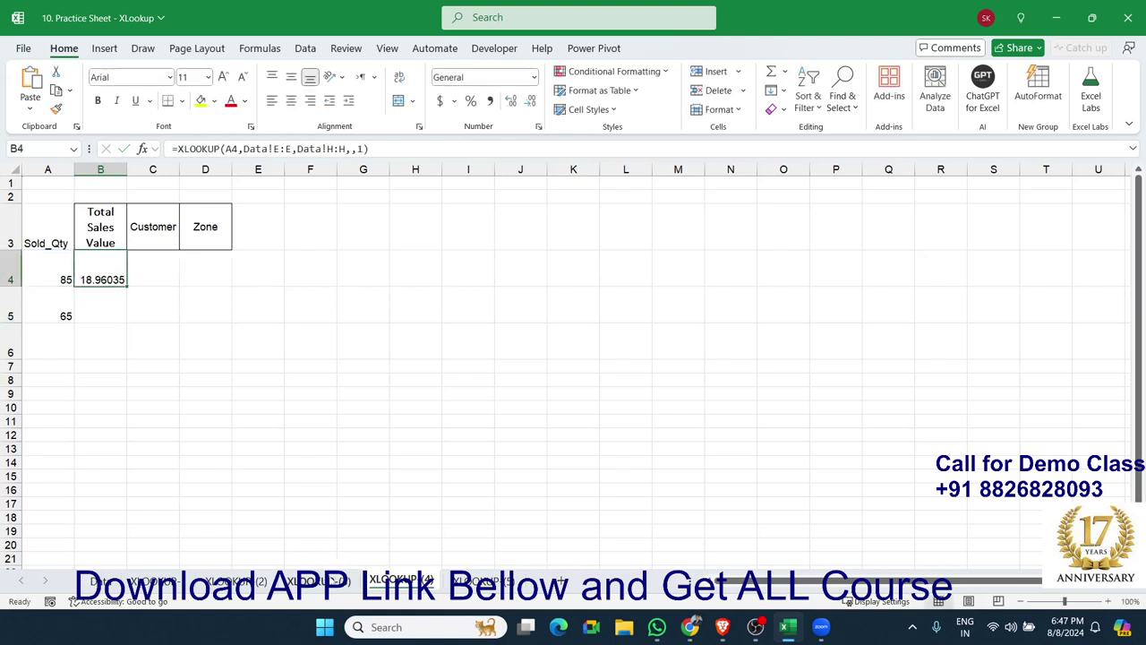
{"action": "left_click", "coordinate": [320, 580]}
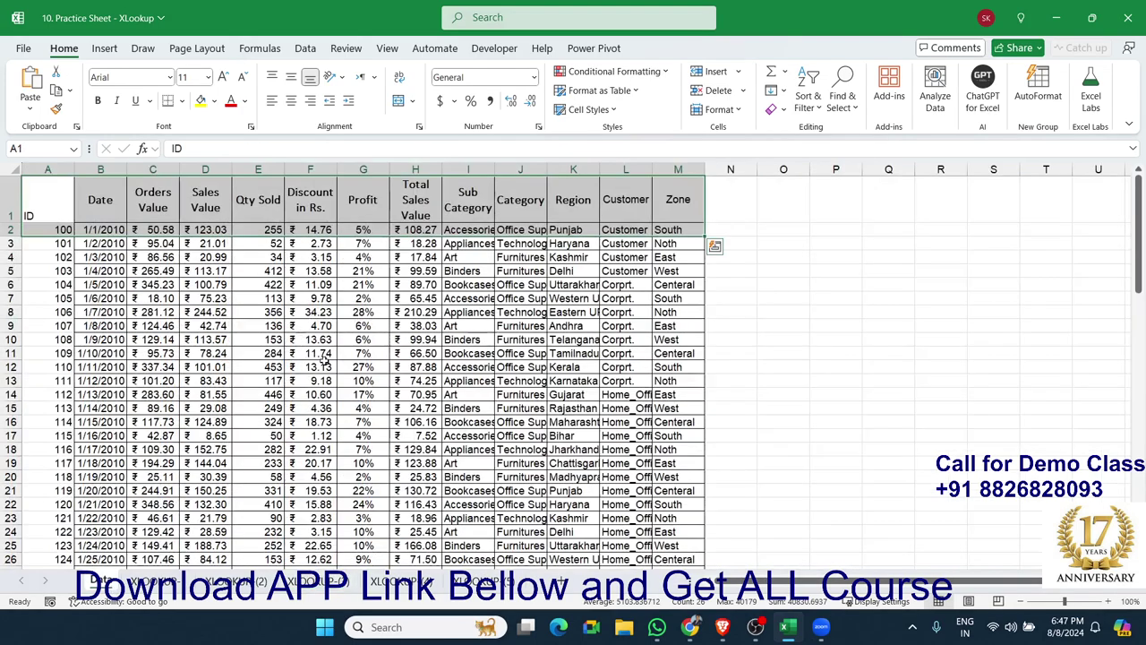
{"action": "left_click", "coordinate": [264, 271]}
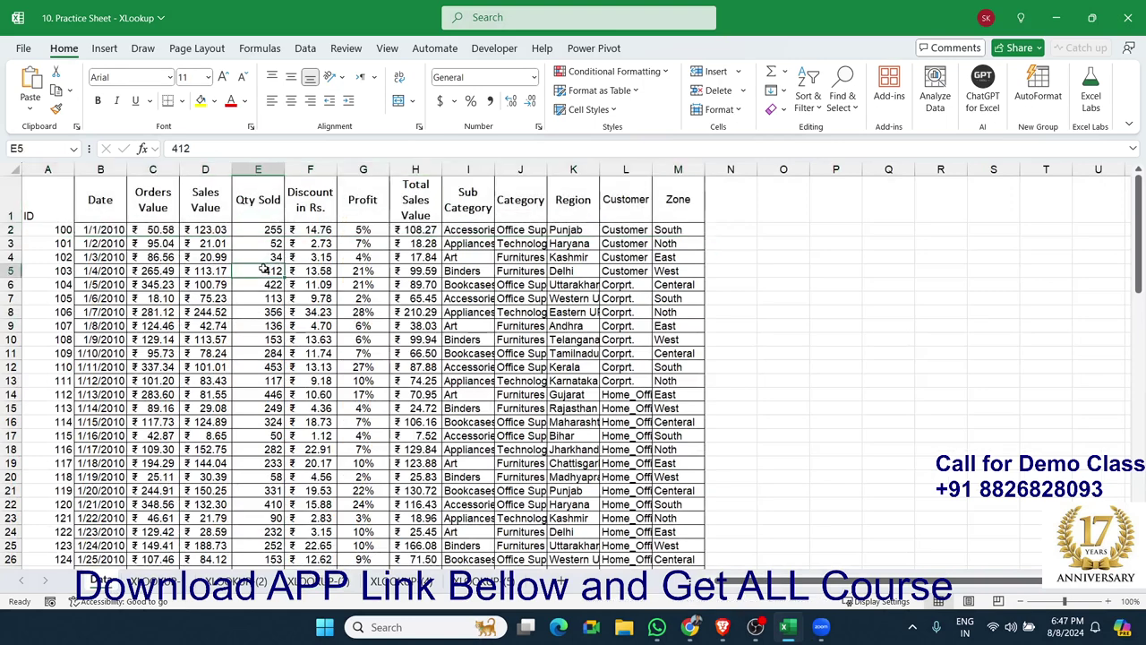
{"action": "left_click", "coordinate": [260, 233]}
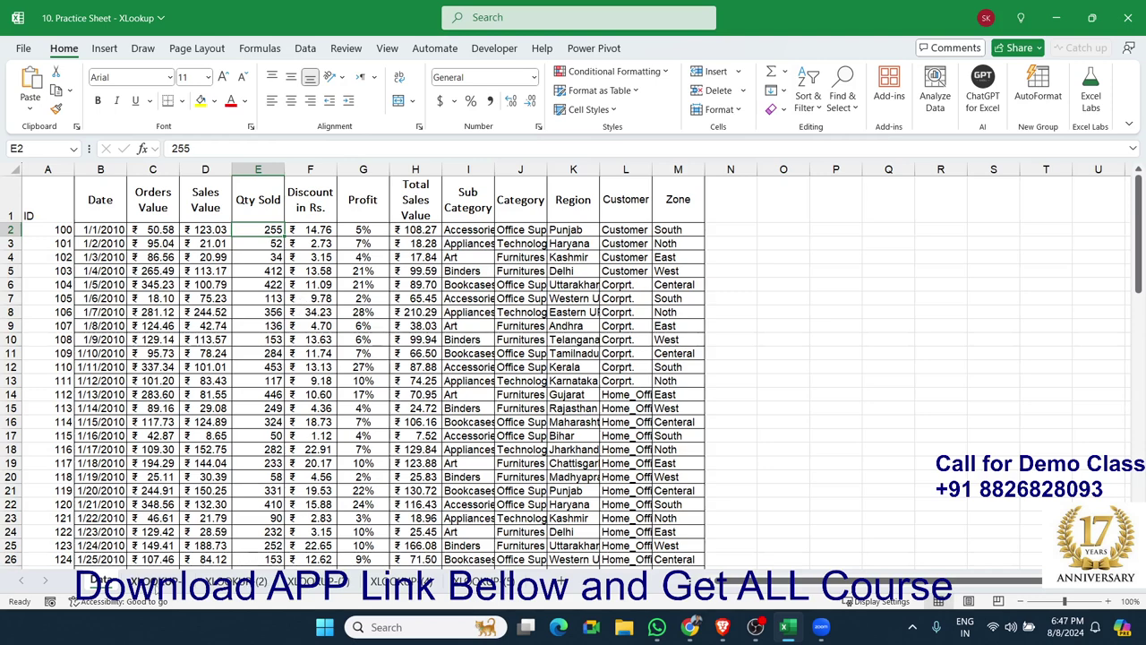
{"action": "left_click", "coordinate": [410, 519]}
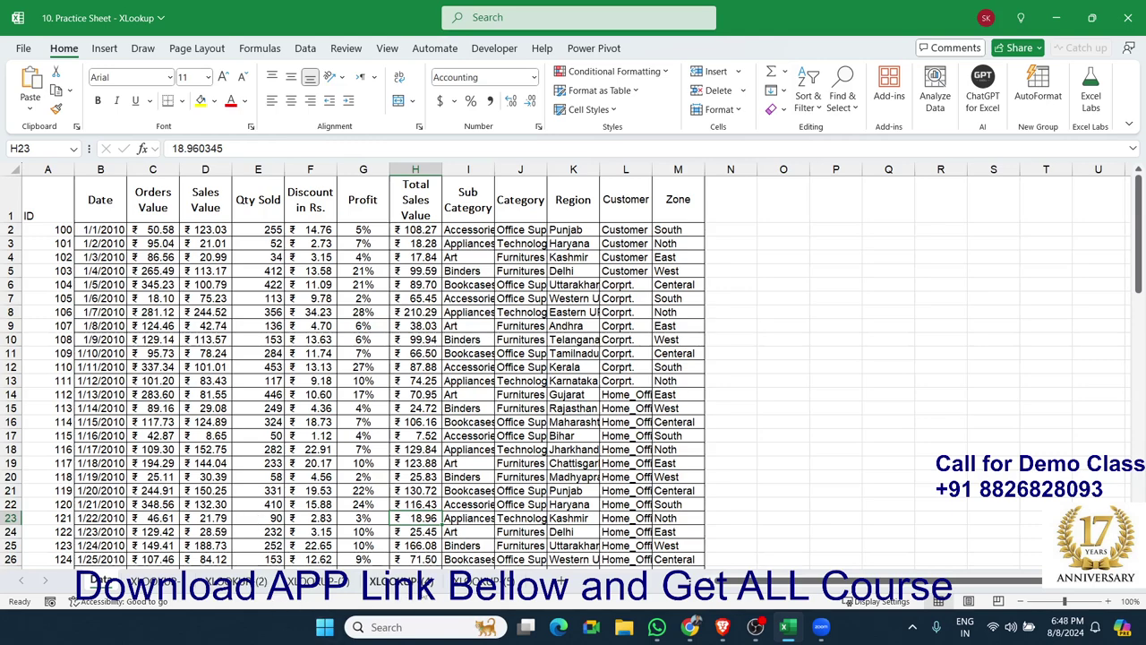
{"action": "left_click", "coordinate": [401, 582]}
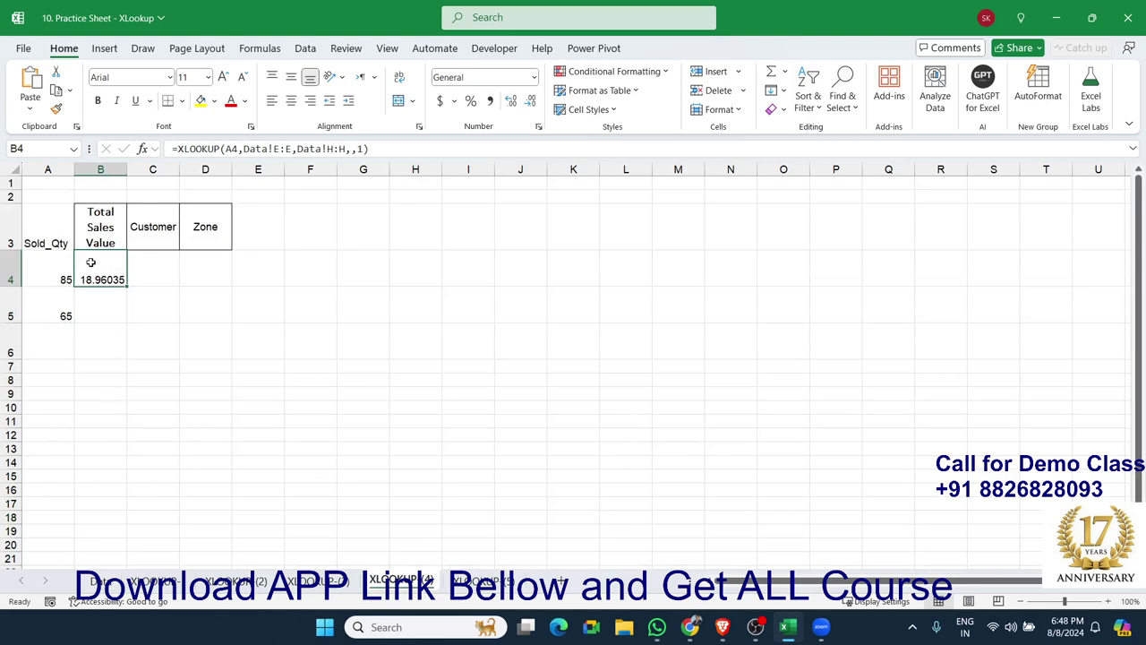
{"action": "left_click", "coordinate": [85, 299]}
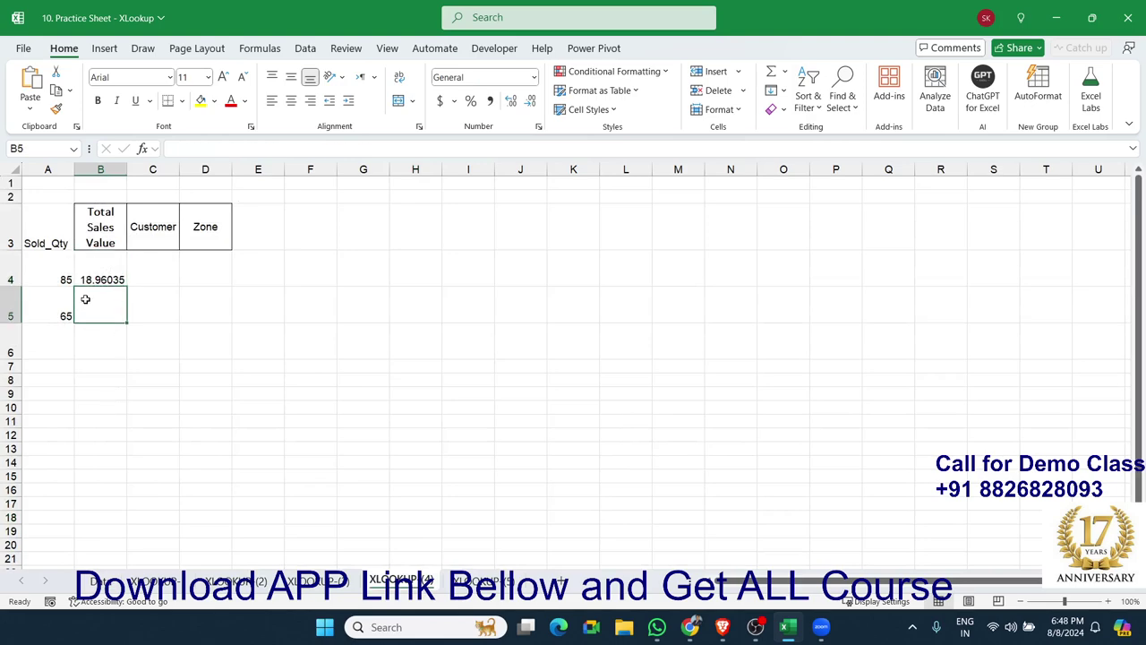
- In B5, start an XLOOKUP of A5 against Data's Qty Sold column, returning Total Sales Value
{"action": "type", "text": "=xl"}
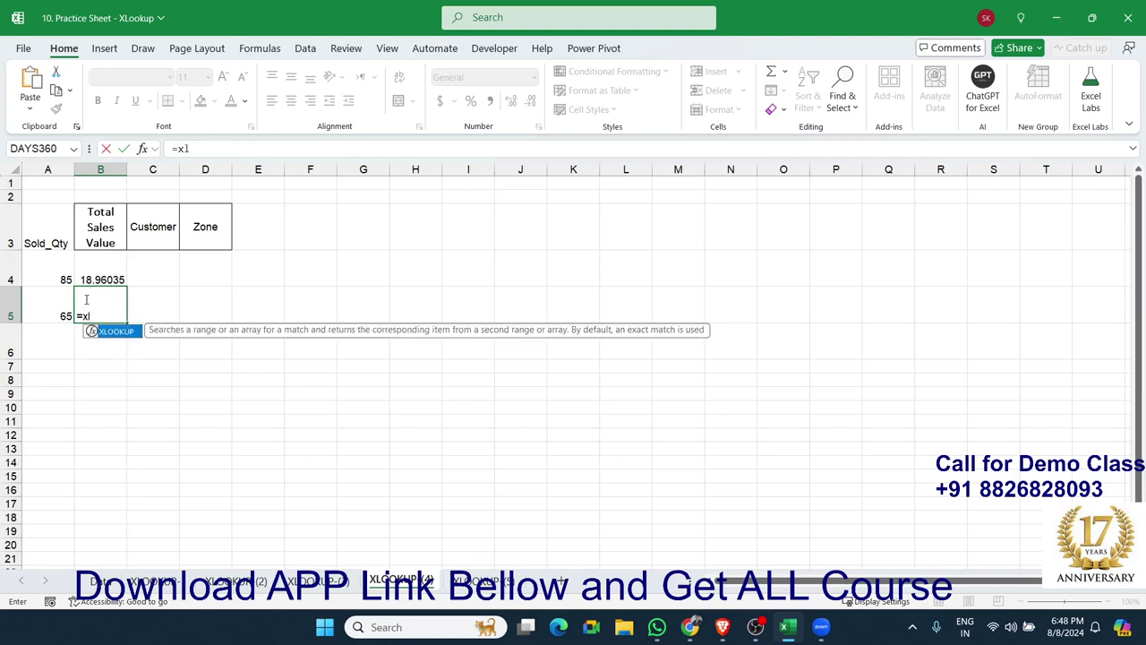
{"action": "key", "text": "Tab"}
{"action": "left_click", "coordinate": [47, 305]}
{"action": "type", "text": ","}
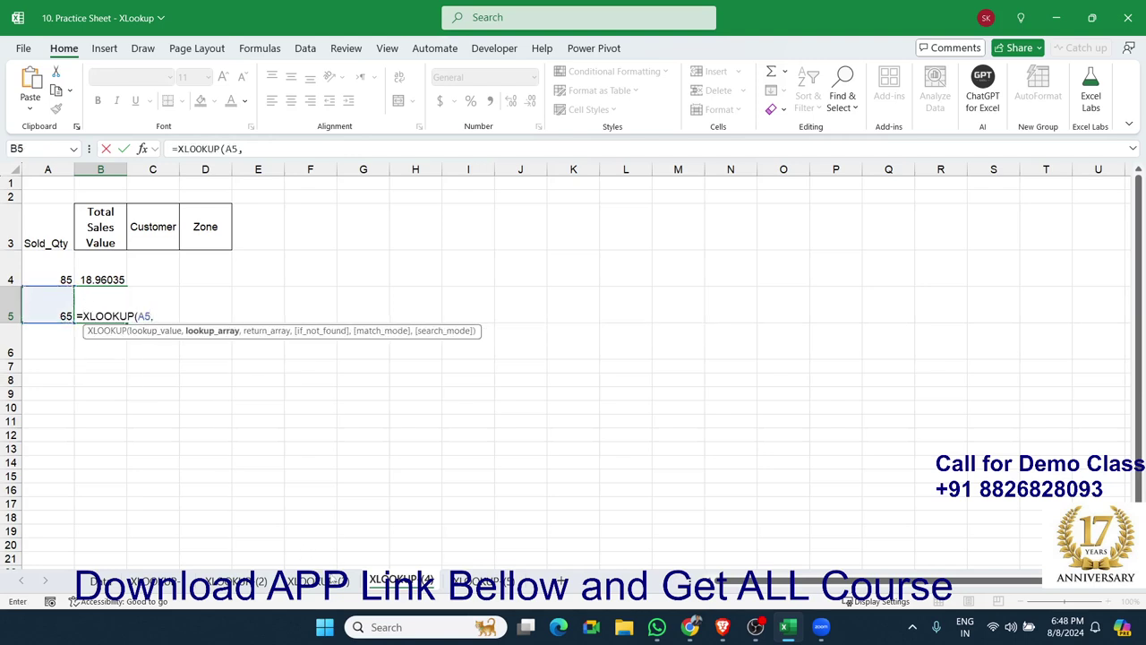
{"action": "left_click", "coordinate": [103, 582]}
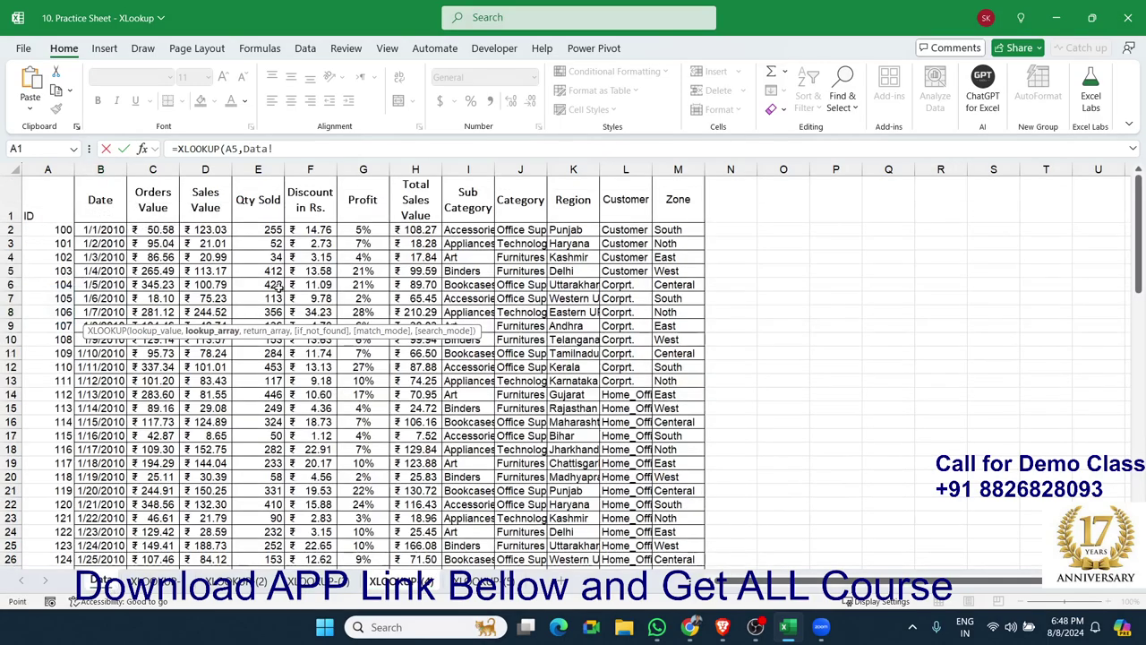
{"action": "left_click", "coordinate": [262, 170]}
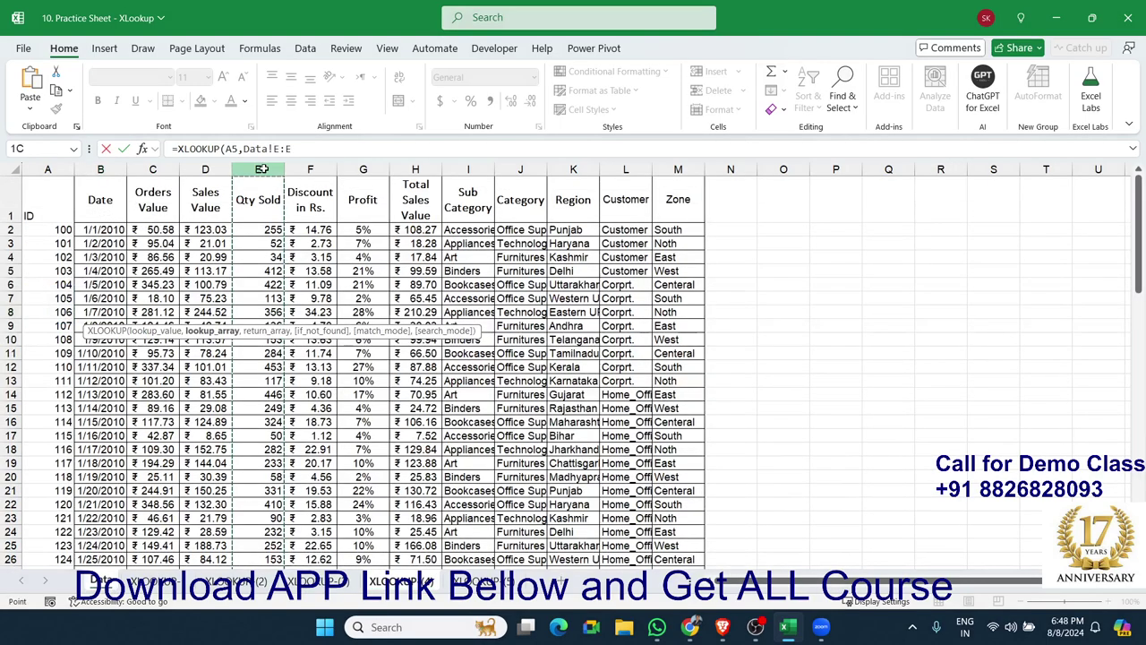
{"action": "type", "text": ","}
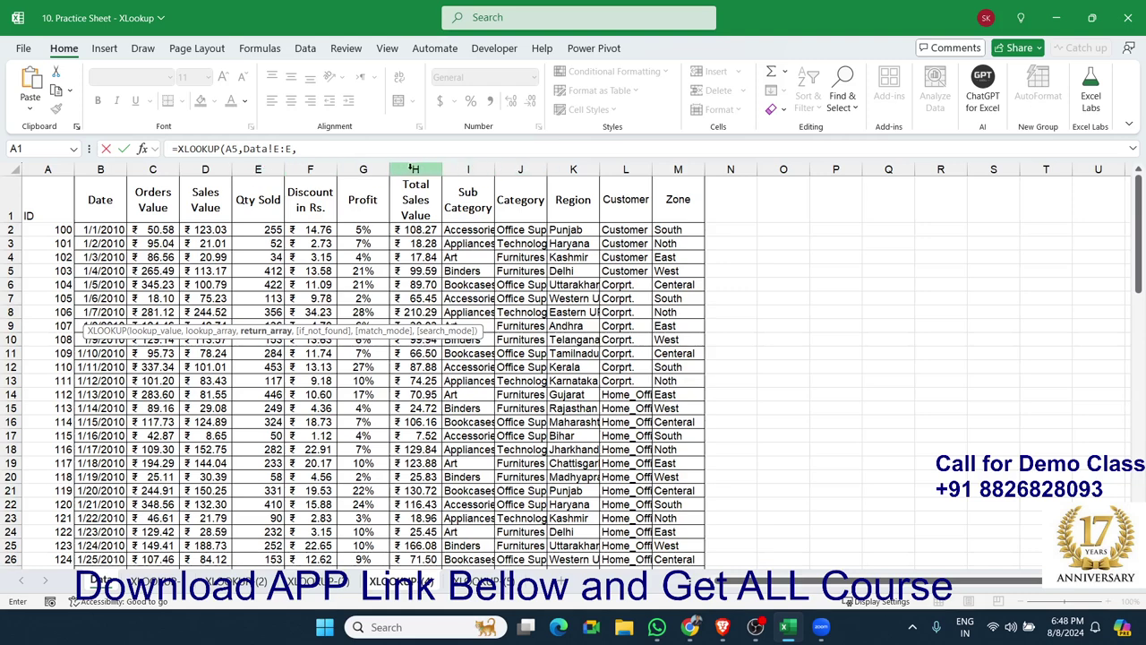
{"action": "left_click", "coordinate": [413, 170]}
- Use next-smaller match mode -1 so B5 returns 29.78766, then go to the XLOOKUP (5) sheet
{"action": "type", "text": ","}
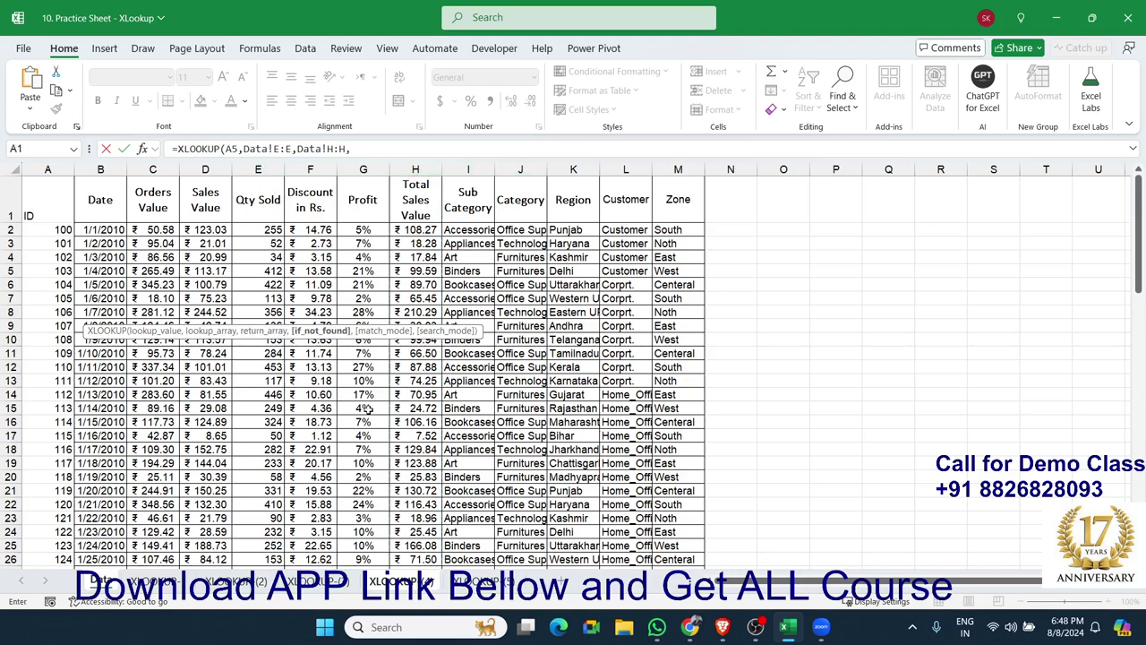
{"action": "type", "text": ","}
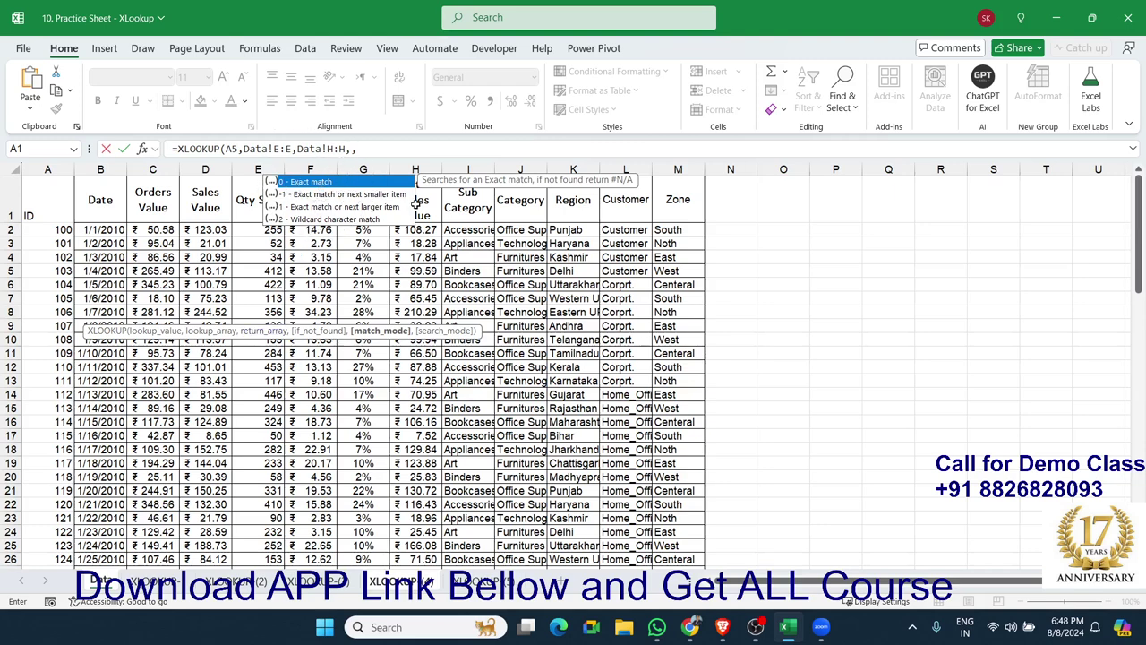
{"action": "key", "text": "Down"}
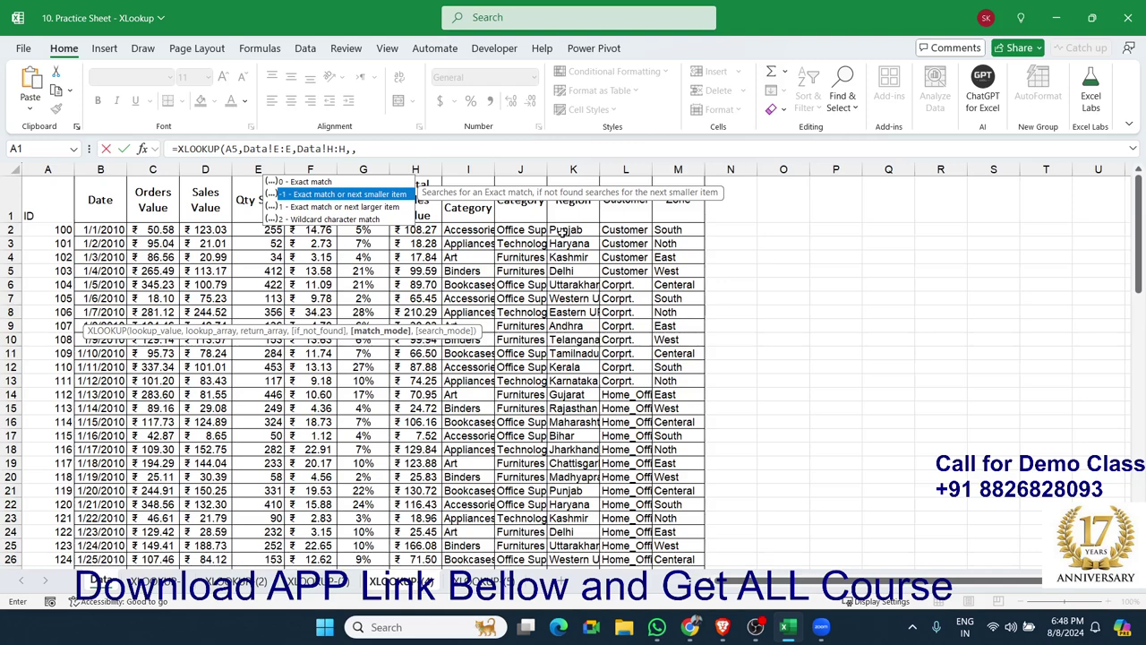
{"action": "key", "text": "Down"}
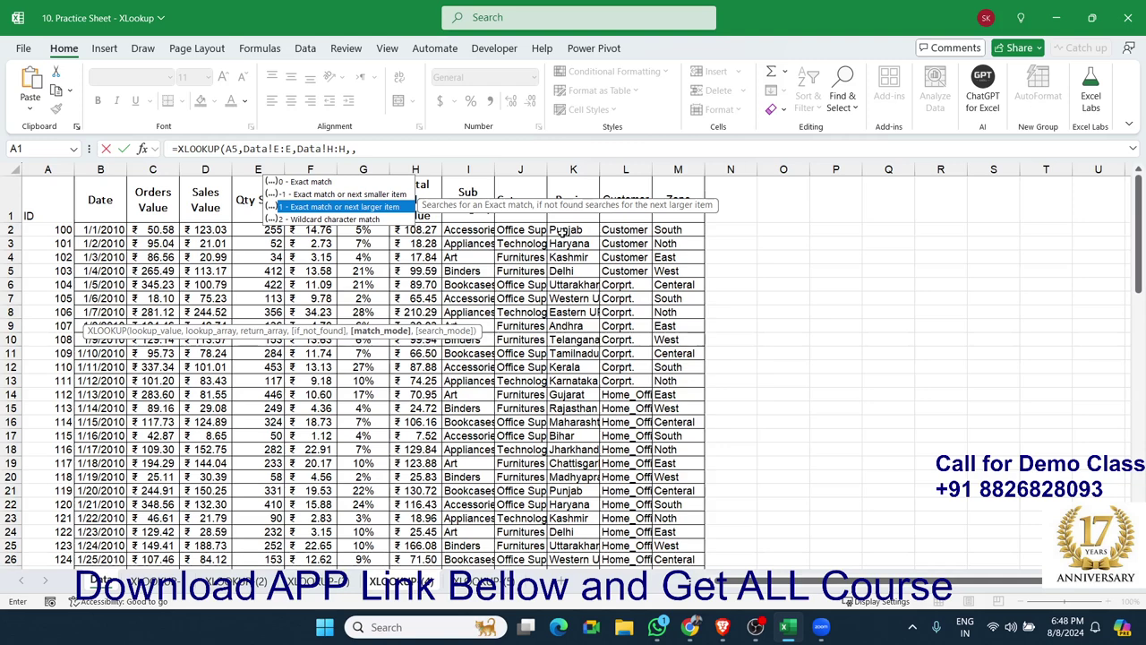
{"action": "key", "text": "Down"}
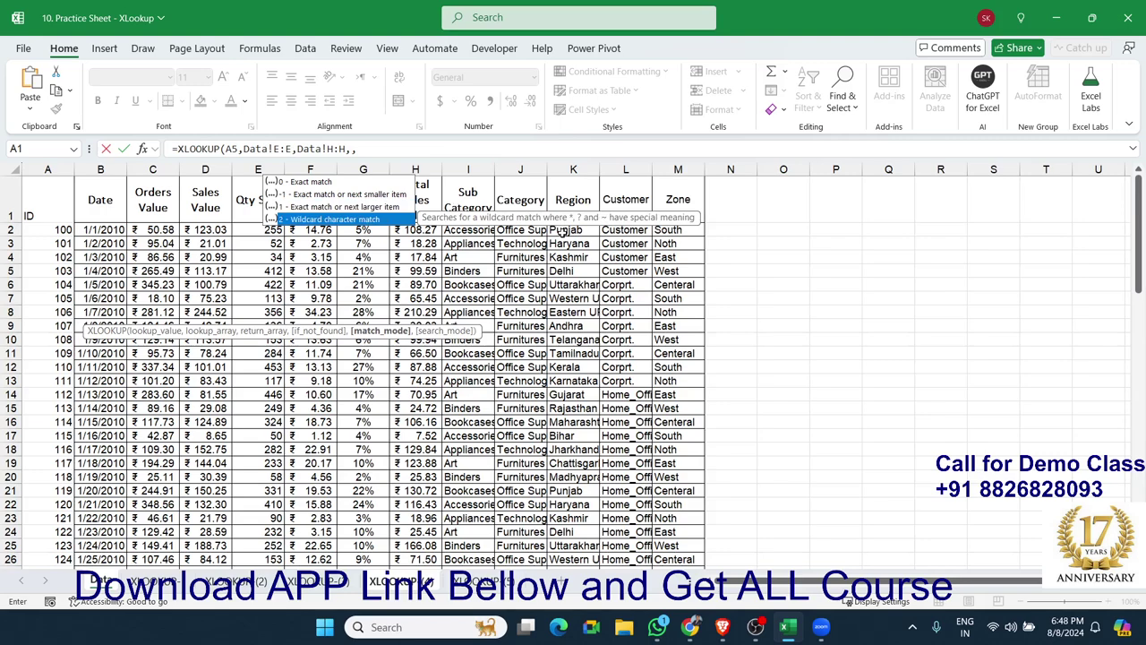
{"action": "key", "text": "Up"}
{"action": "key", "text": "Up"}
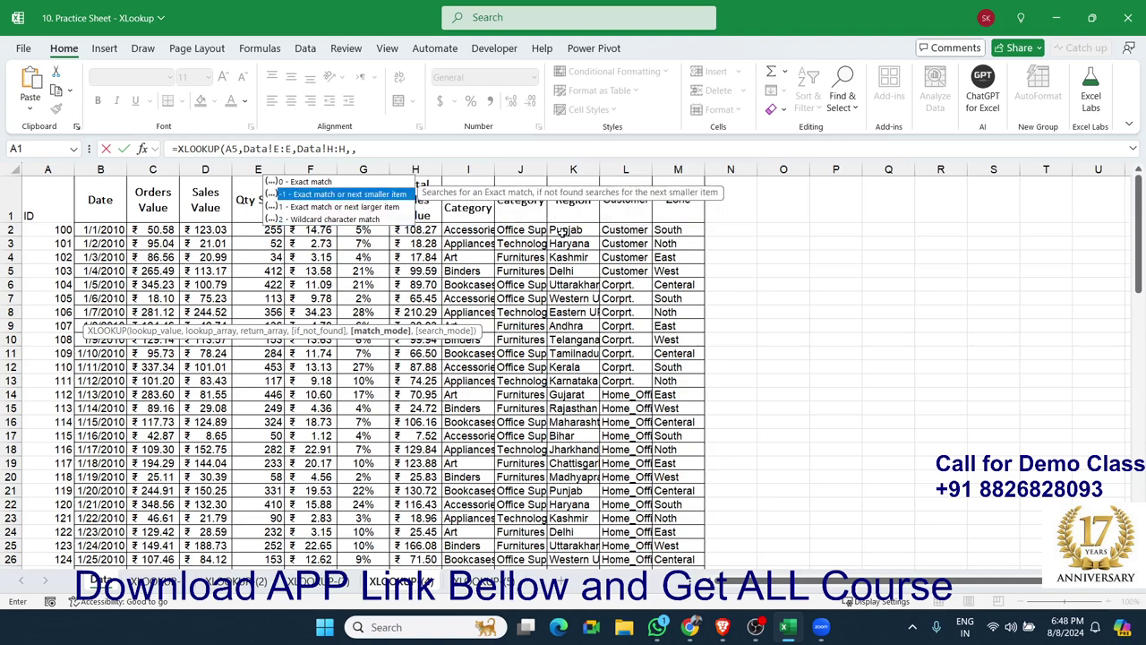
{"action": "key", "text": "Tab"}
{"action": "key", "text": "Return"}
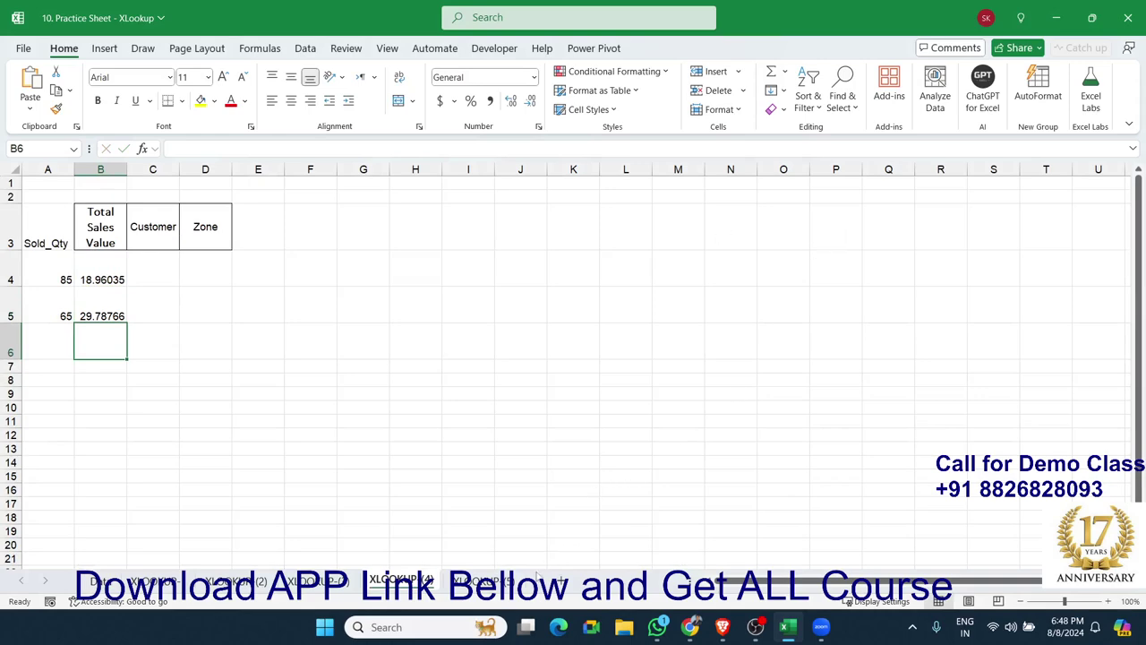
{"action": "left_click", "coordinate": [486, 580]}
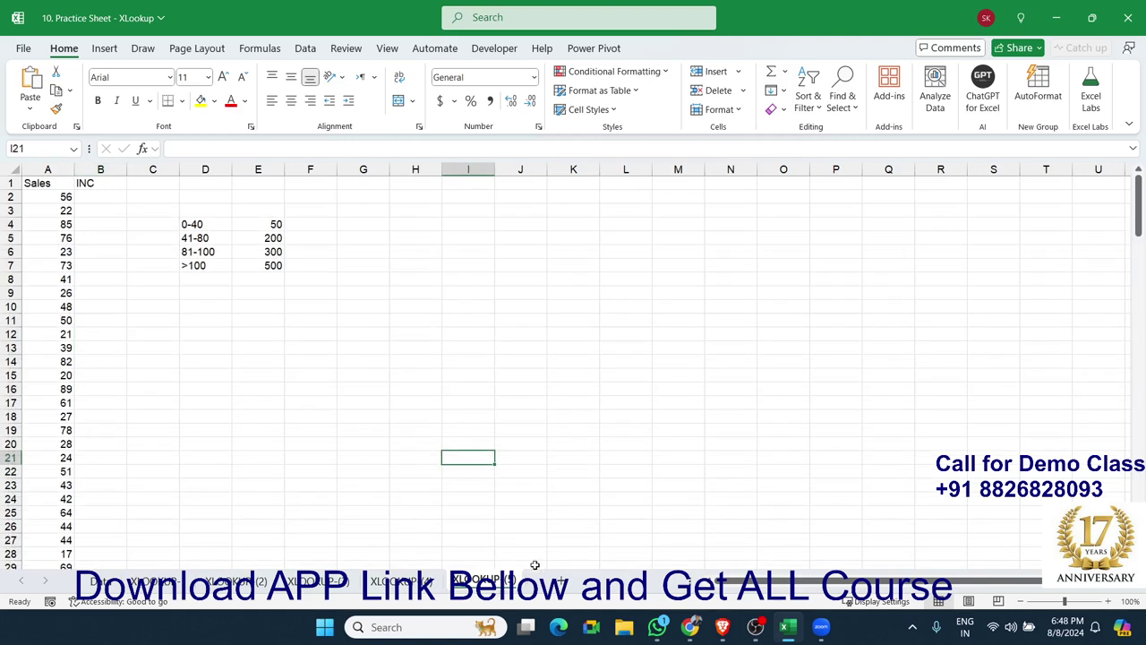
- Glance at XLOOKUP (4), return to XLOOKUP (5), and cancel a formula started in B2
{"action": "left_click", "coordinate": [401, 581]}
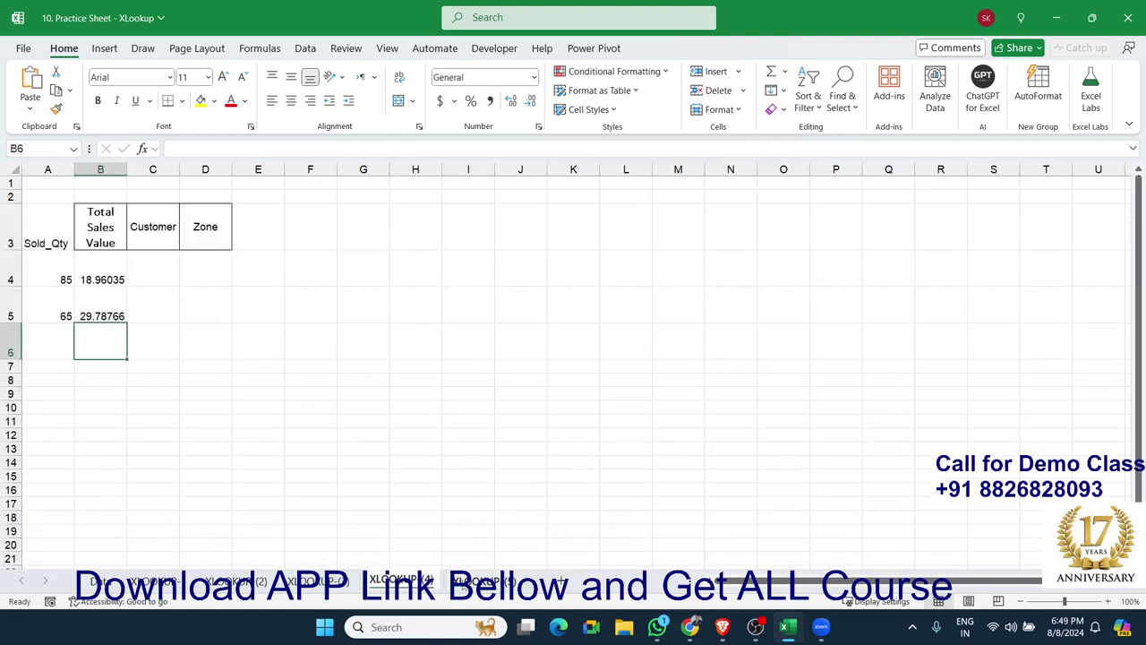
{"action": "left_click", "coordinate": [485, 580]}
{"action": "left_click", "coordinate": [94, 198]}
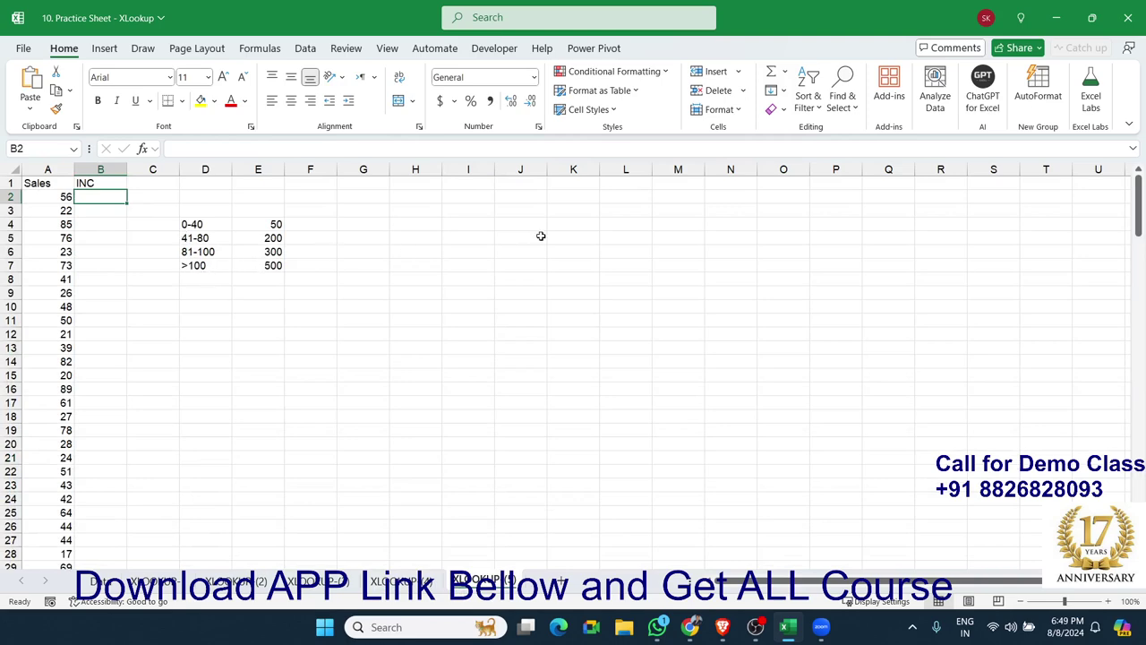
{"action": "type", "text": "=x"}
{"action": "key", "text": "Escape"}
- Enter slab lower limits 0, 41, 81 and 101 in D10:D13, then select incentives E4:E7
{"action": "left_click", "coordinate": [229, 305]}
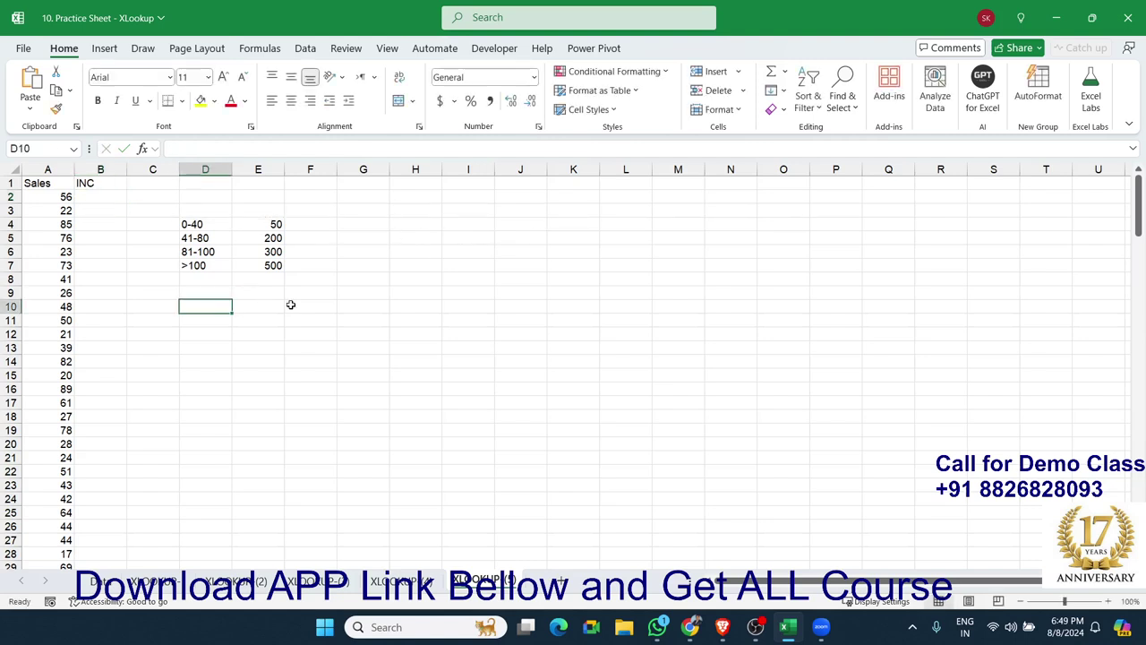
{"action": "type", "text": "0"}
{"action": "key", "text": "Return"}
{"action": "type", "text": "41"}
{"action": "key", "text": "Return"}
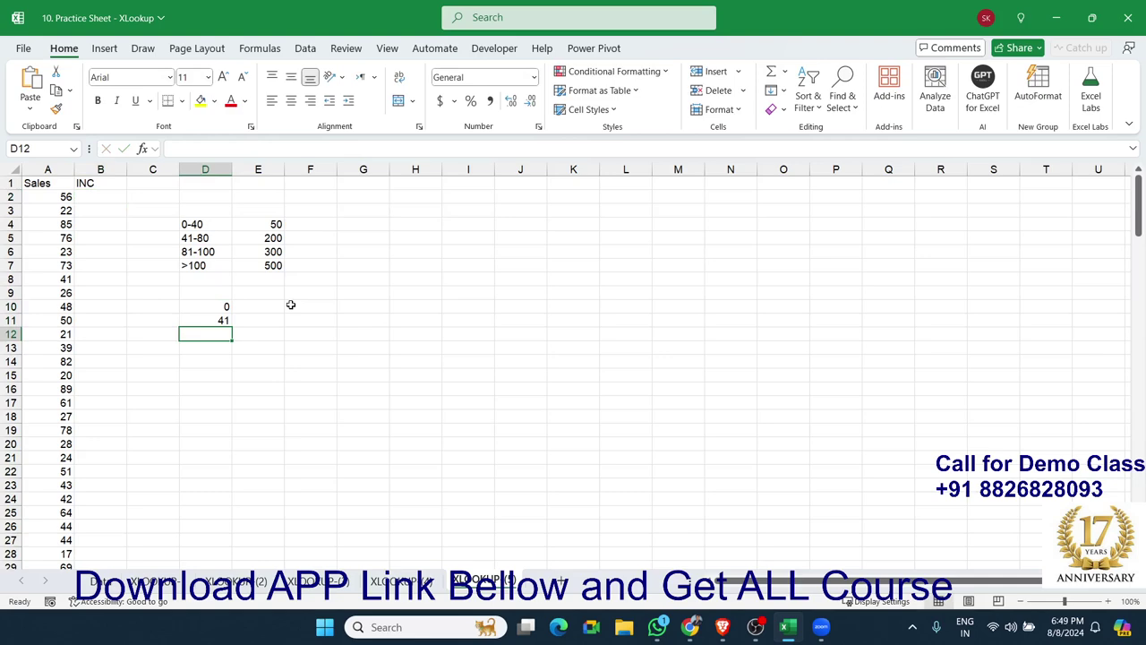
{"action": "type", "text": "81"}
{"action": "key", "text": "Return"}
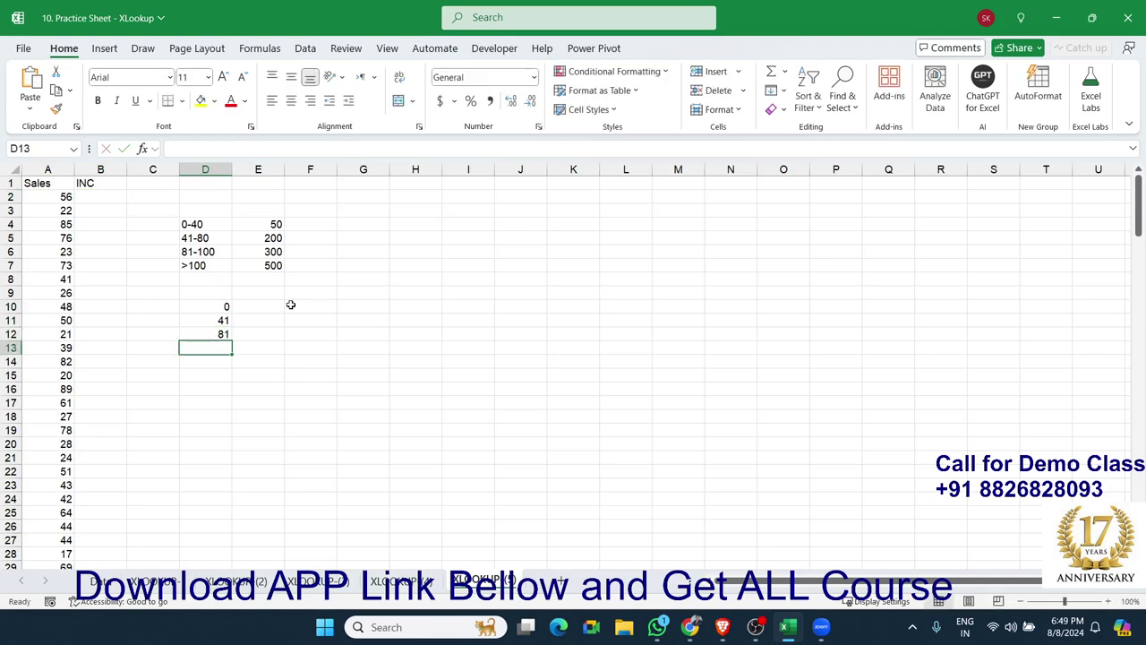
{"action": "type", "text": "101"}
{"action": "key", "text": "Return"}
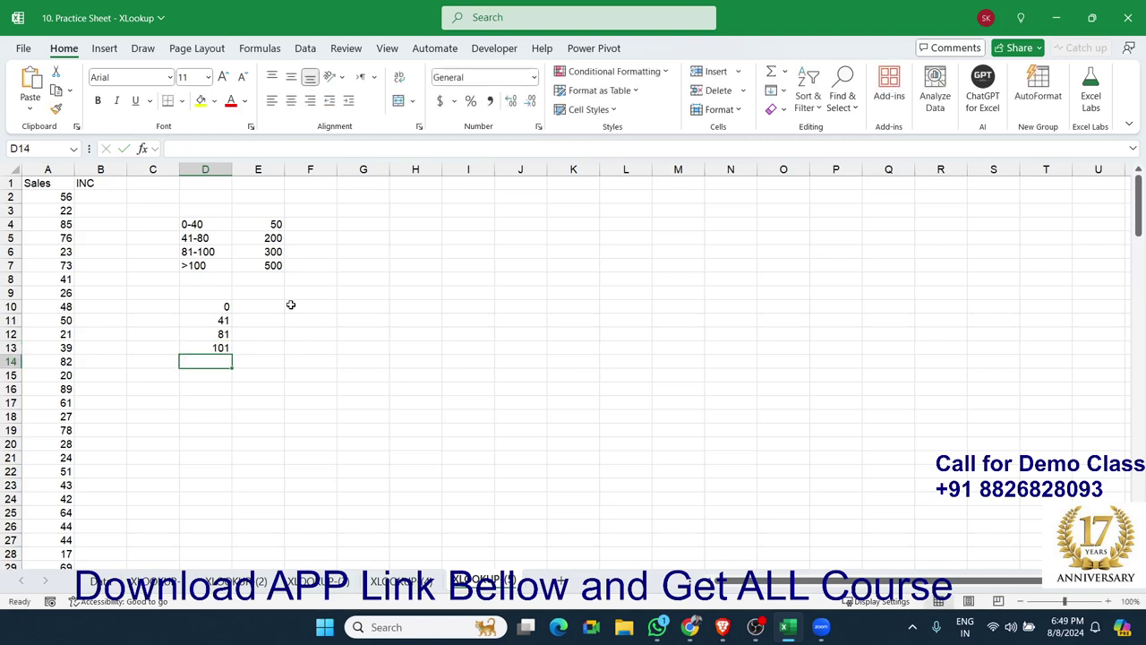
{"action": "left_click_drag", "start_coordinate": [264, 231], "coordinate": [264, 265]}
- Copy the incentive amounts 50–500 into E10:E13
{"action": "key", "text": "ctrl+c"}
{"action": "left_click", "coordinate": [262, 306]}
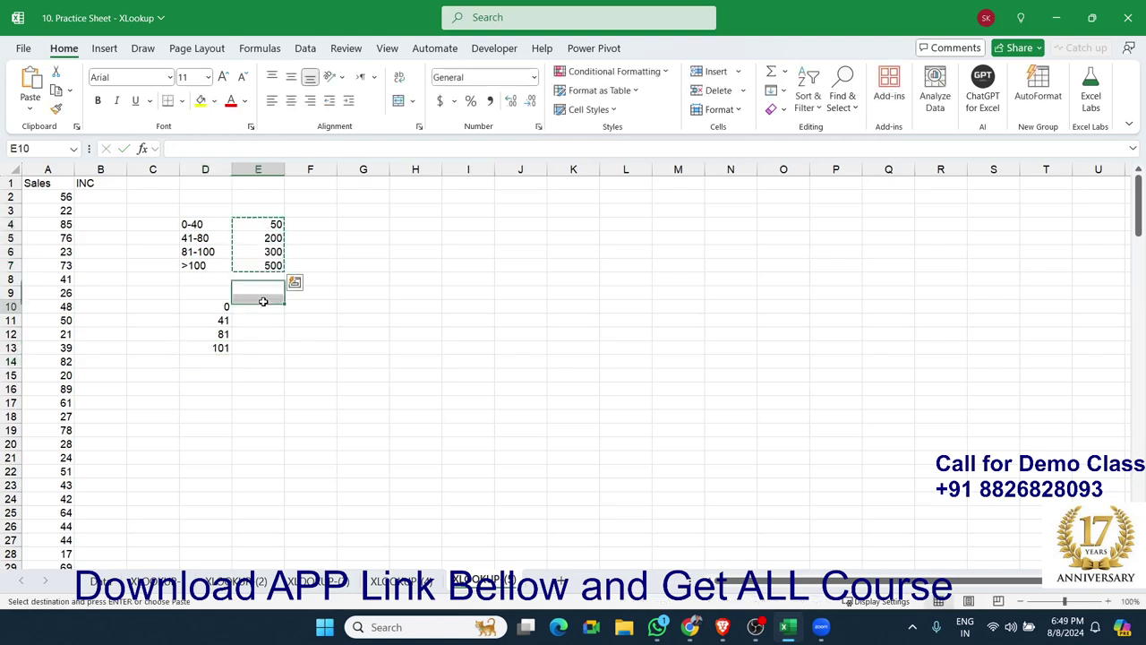
{"action": "key", "text": "ctrl+v"}
- In B2, enter =XLOOKUP(A2,D10:D13,E10:E13,,1), returning 300 for sales of 56
{"action": "left_click", "coordinate": [104, 196]}
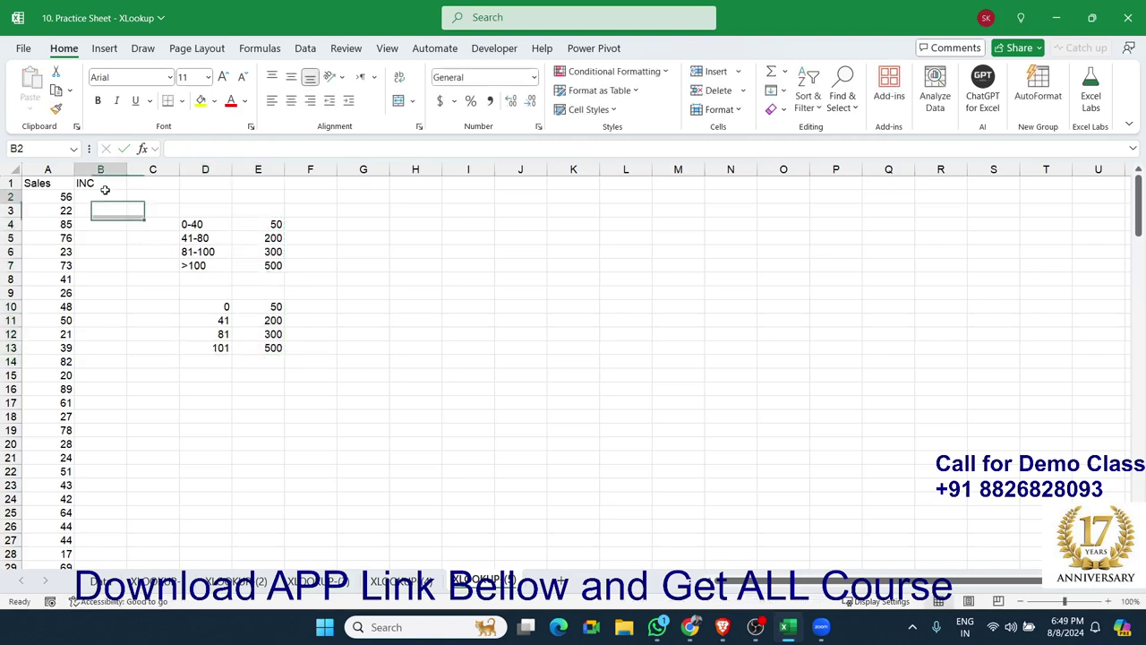
{"action": "type", "text": "="}
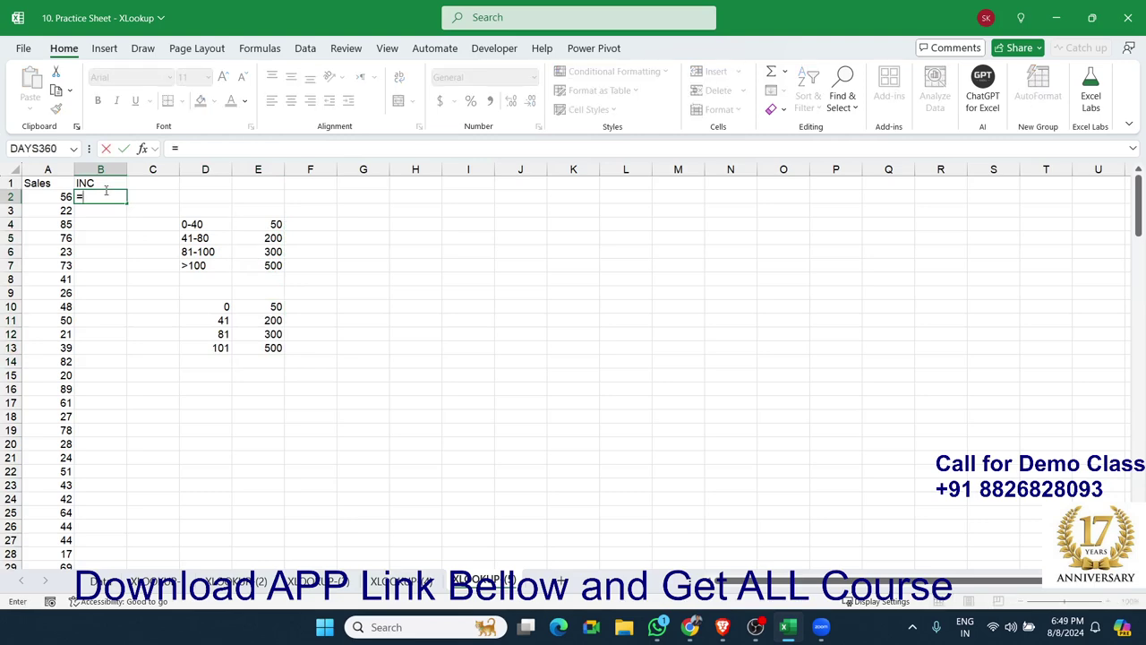
{"action": "type", "text": "xl"}
{"action": "key", "text": "Tab"}
{"action": "key", "text": "Left"}
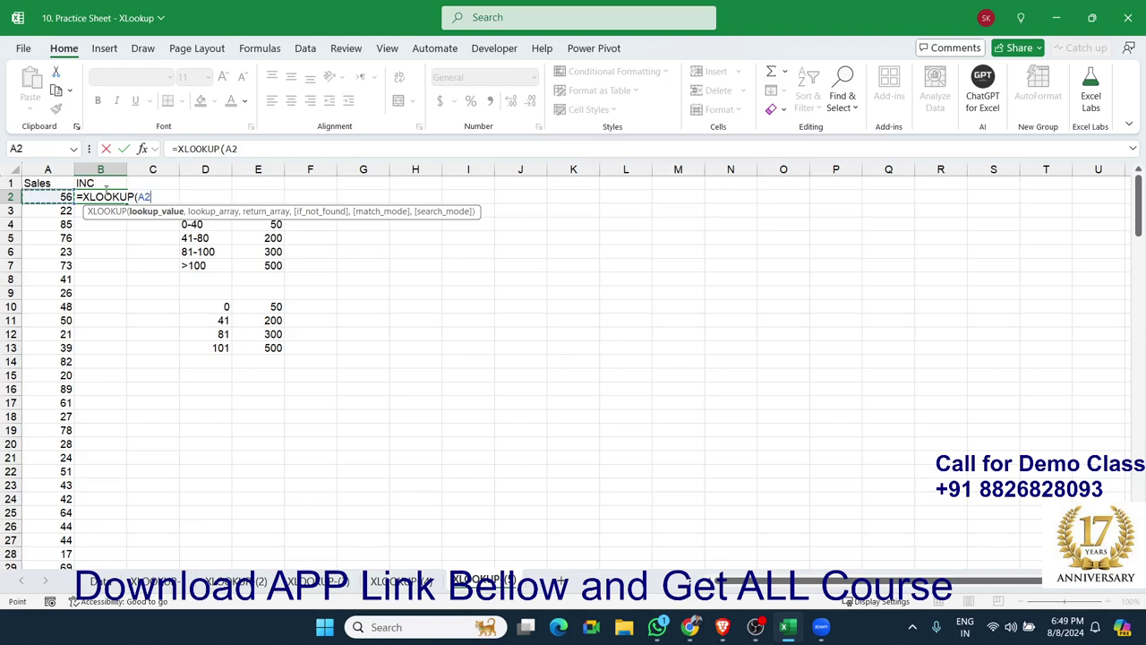
{"action": "type", "text": ","}
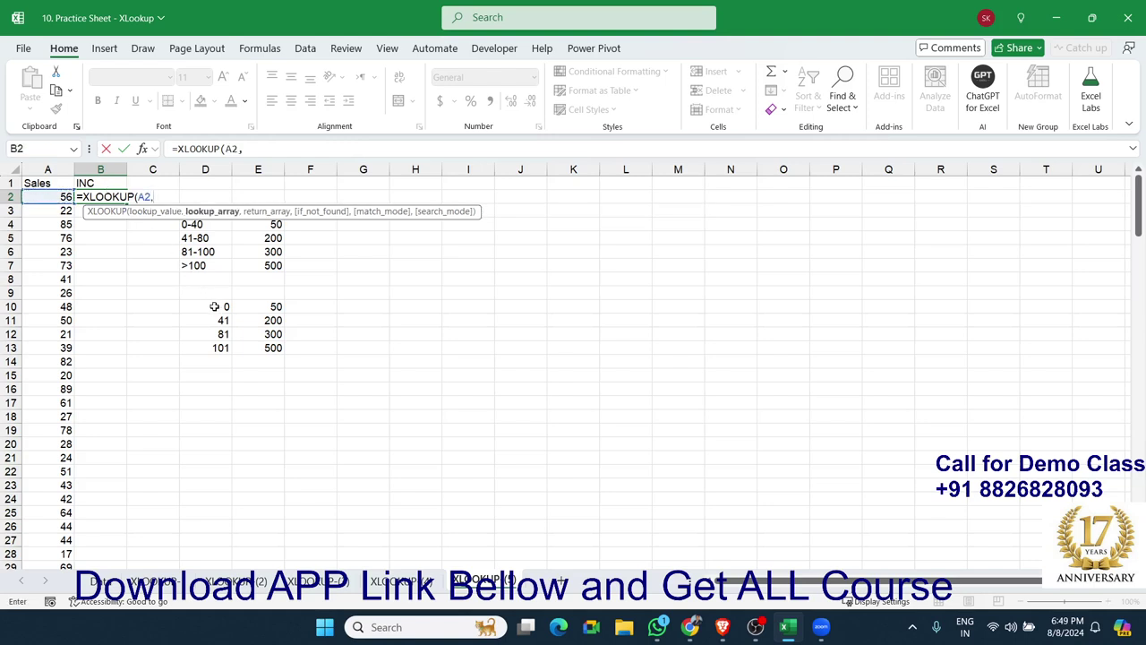
{"action": "left_click_drag", "start_coordinate": [215, 306], "coordinate": [219, 349]}
{"action": "type", "text": ","}
{"action": "left_click_drag", "start_coordinate": [255, 306], "coordinate": [259, 349]}
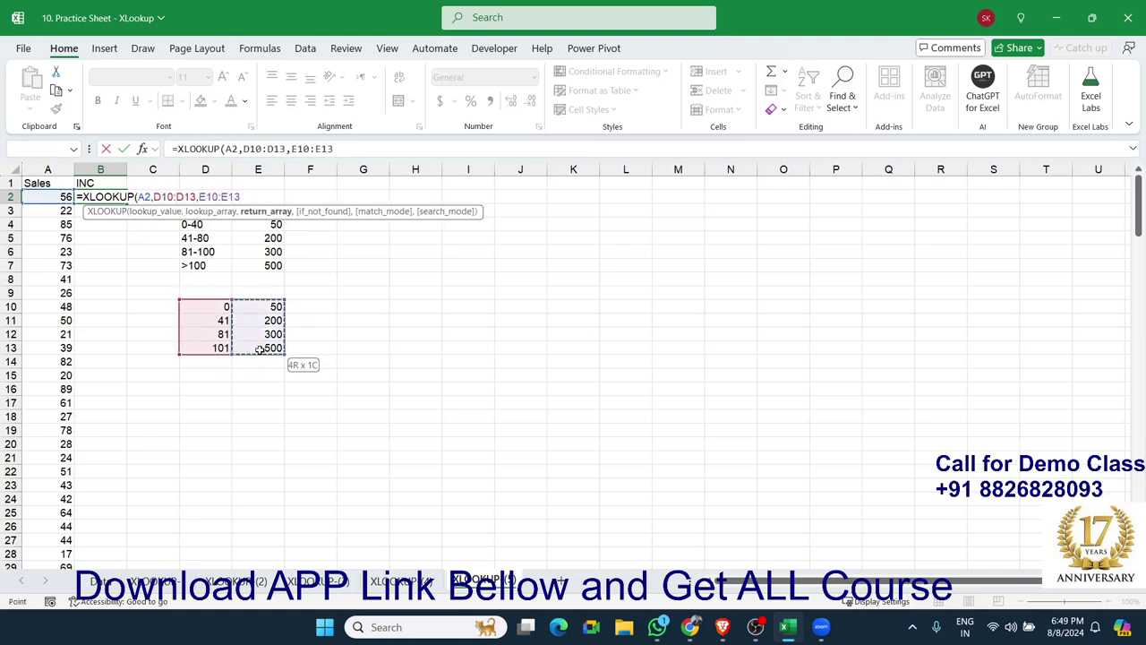
{"action": "type", "text": ",,"}
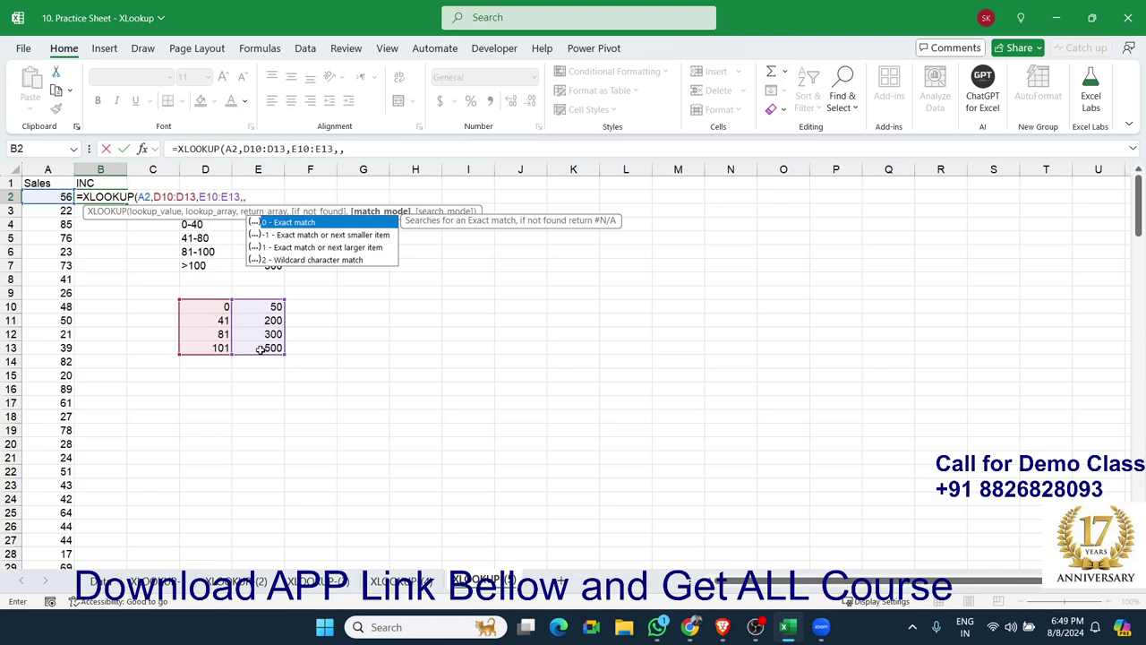
{"action": "key", "text": "Down"}
{"action": "key", "text": "Down"}
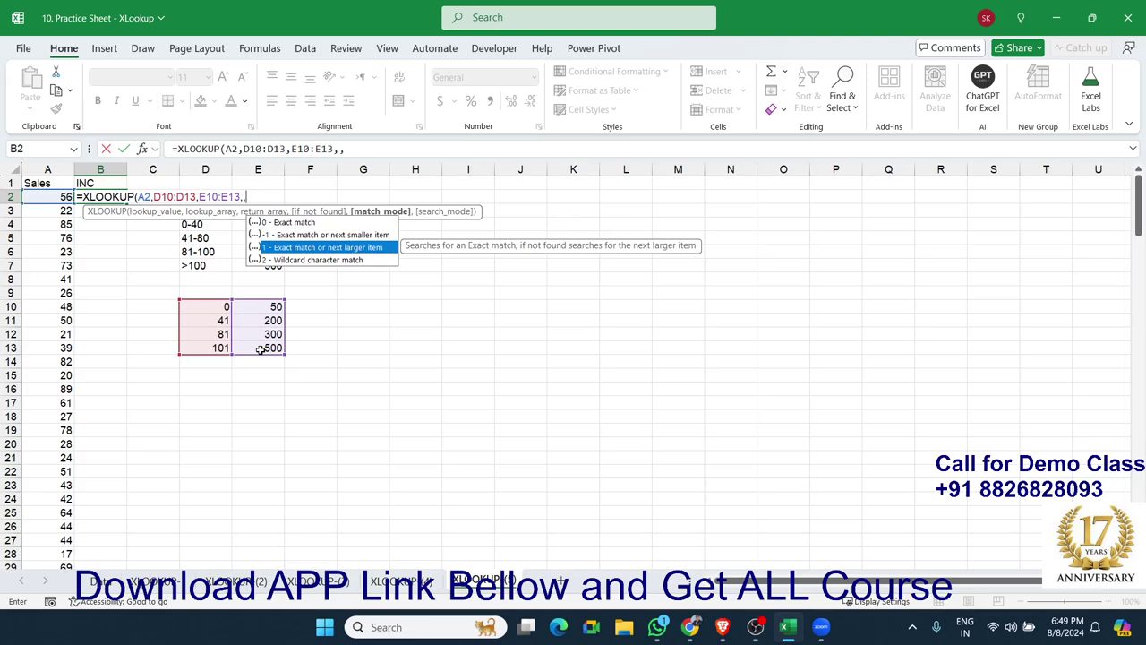
{"action": "key", "text": "Tab"}
{"action": "type", "text": ")"}
{"action": "key", "text": "Return"}
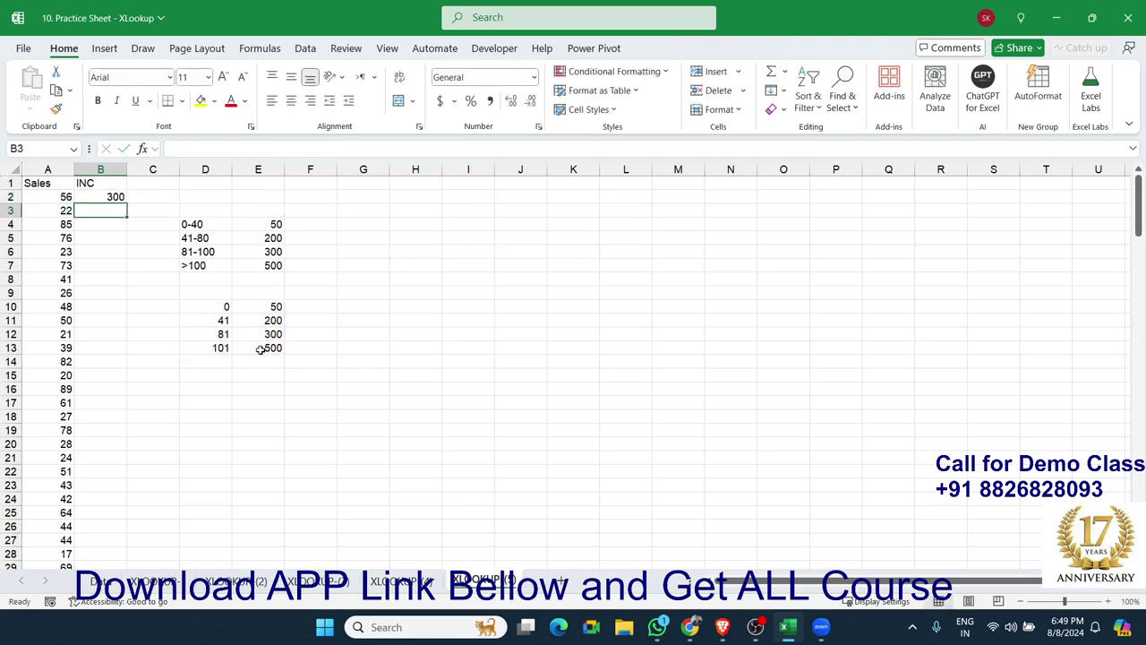
- Change B2's XLOOKUP match mode from 1 to -1 so sales of 56 return the 200 incentive
{"action": "left_click", "coordinate": [111, 197]}
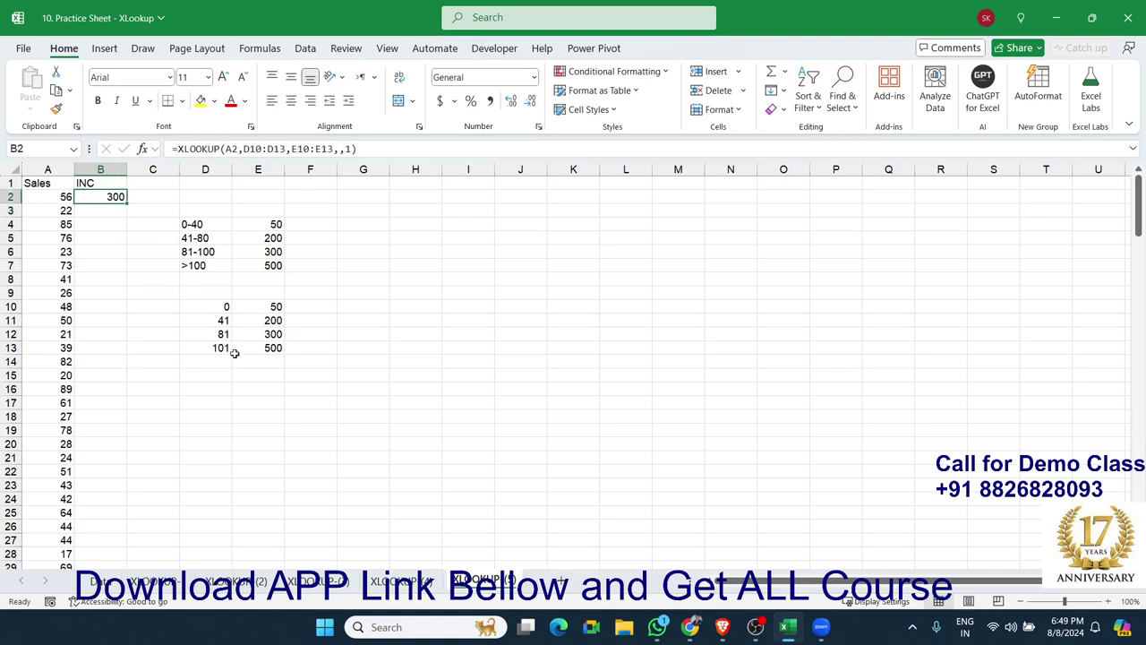
{"action": "left_click_drag", "start_coordinate": [216, 337], "coordinate": [262, 336]}
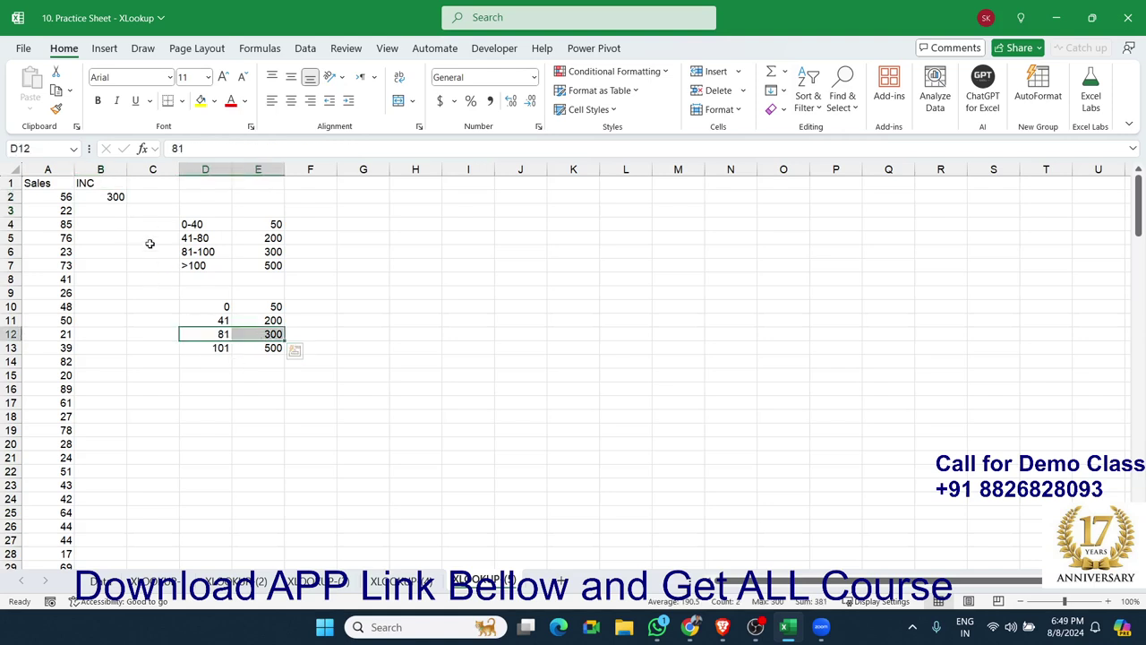
{"action": "left_click", "coordinate": [111, 197]}
{"action": "double_click", "coordinate": [112, 197]}
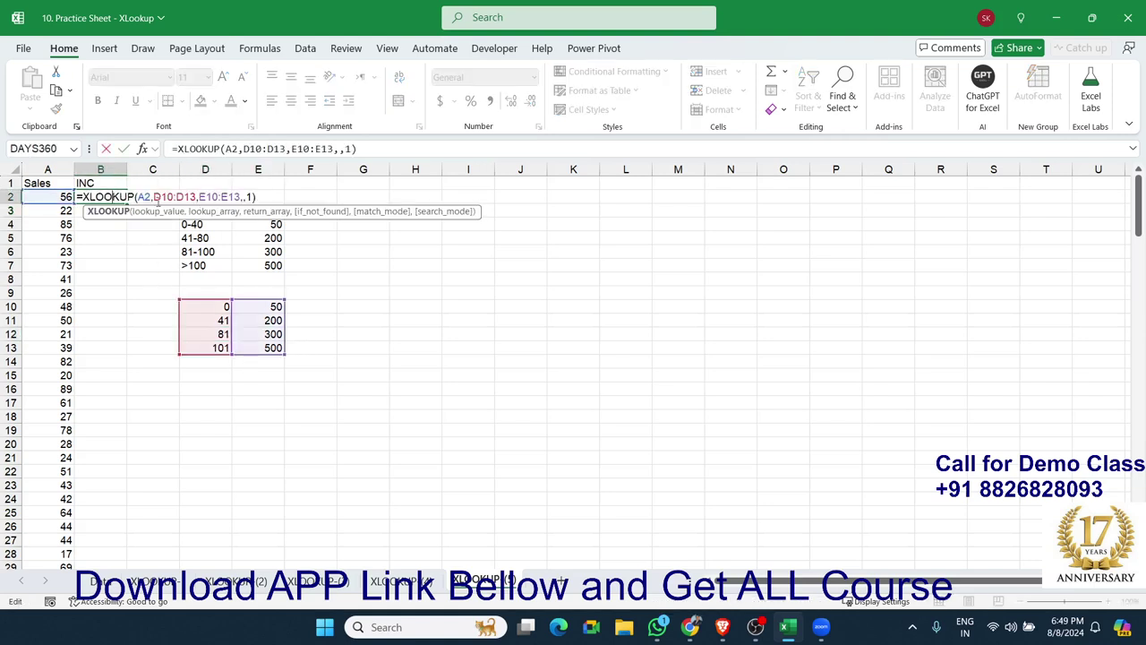
{"action": "left_click", "coordinate": [250, 196]}
{"action": "key", "text": "BackSpace"}
{"action": "type", "text": "-1"}
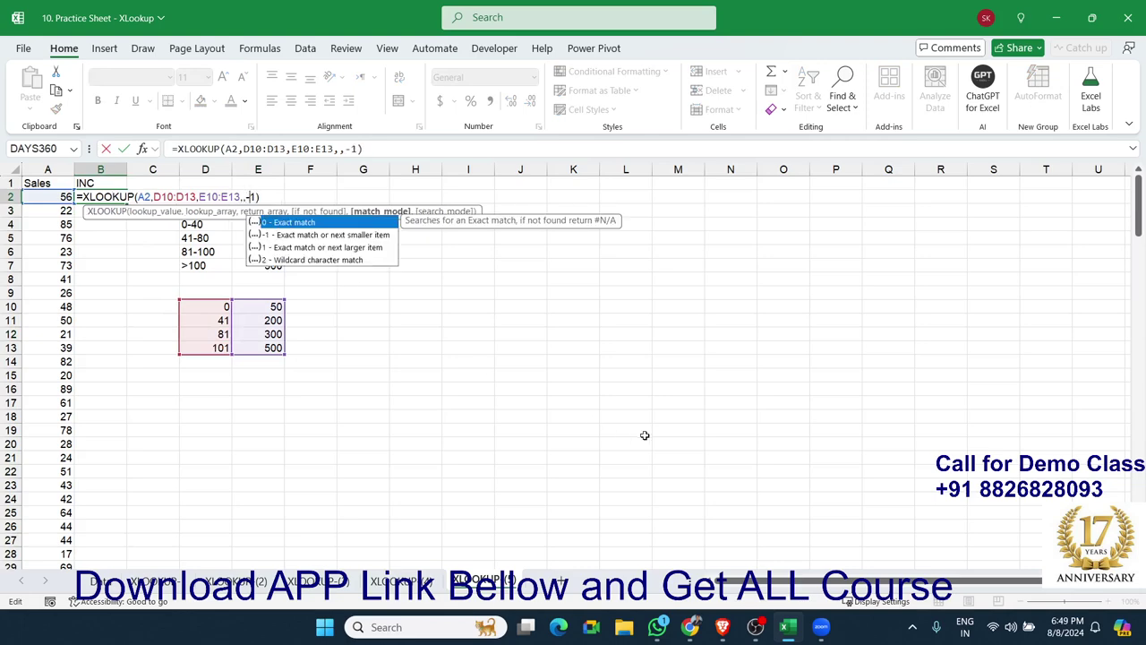
{"action": "key", "text": "Tab"}
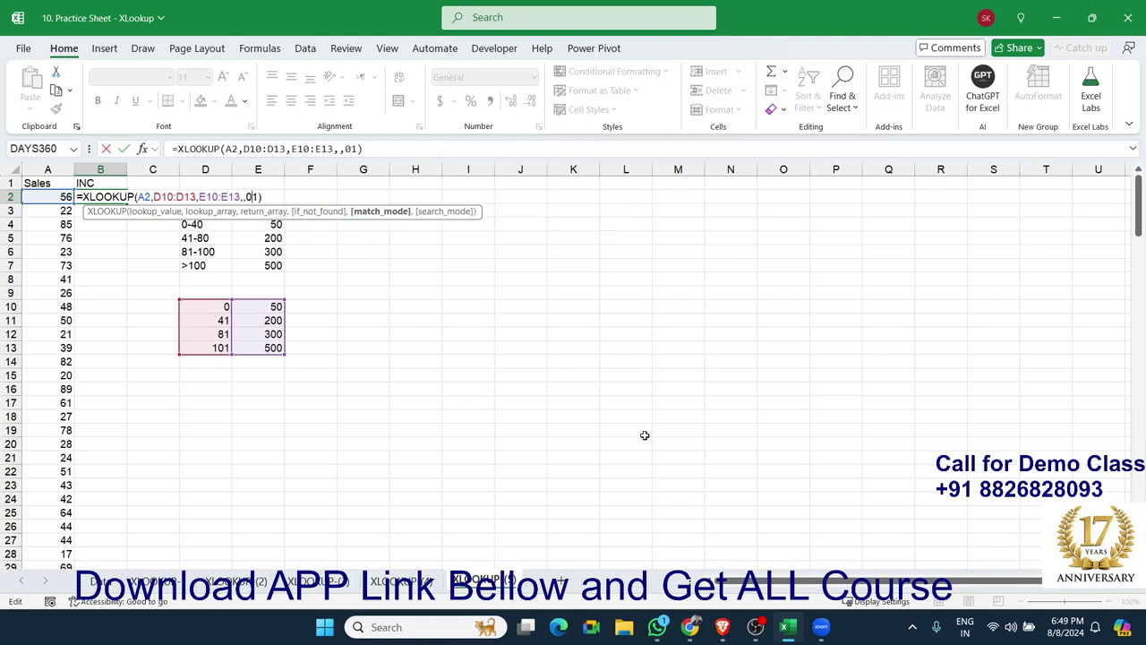
{"action": "key", "text": "BackSpace"}
{"action": "type", "text": "-"}
{"action": "key", "text": "Return"}
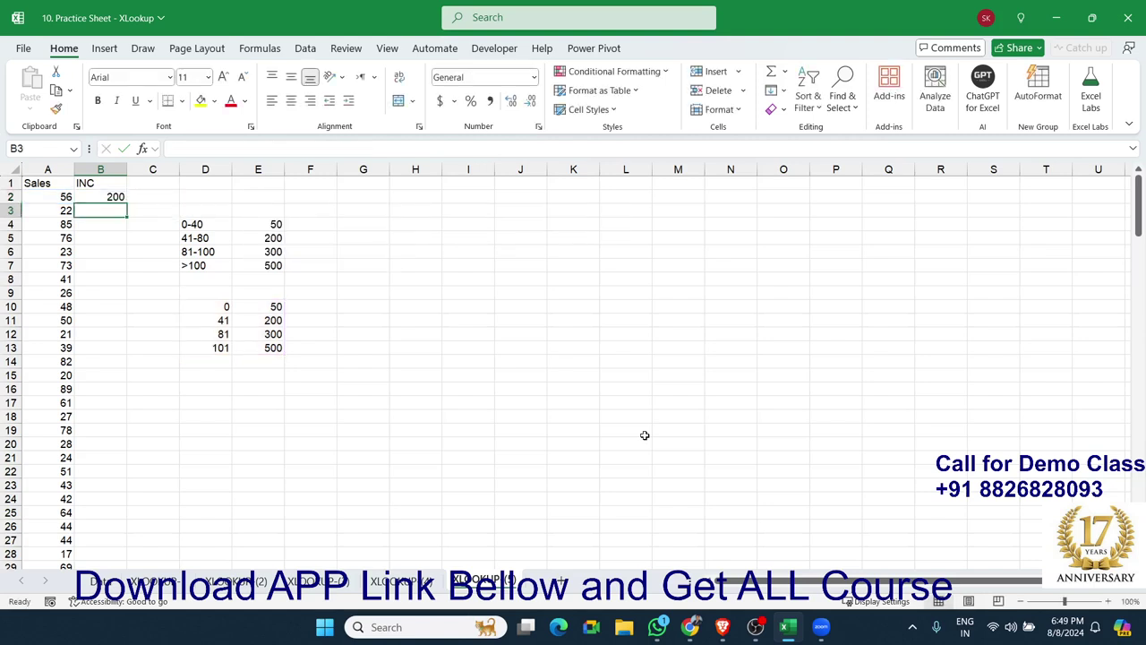
{"action": "key", "text": "Up"}
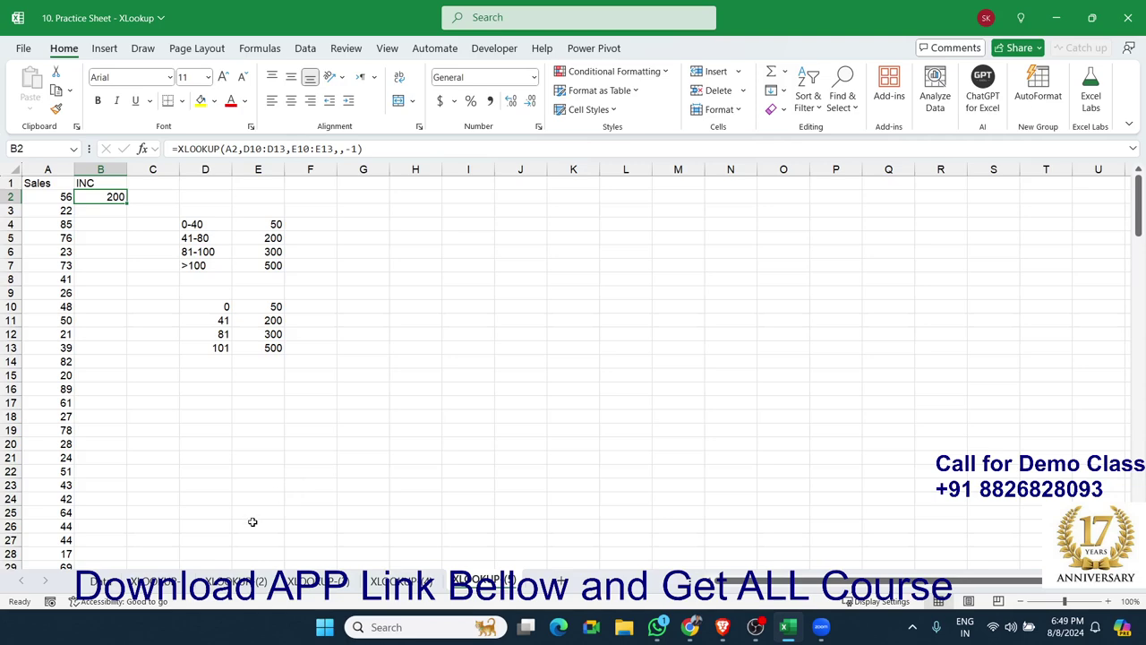
- On the Data sheet, enter South in P3 as the zone to look up
{"action": "left_click", "coordinate": [93, 582]}
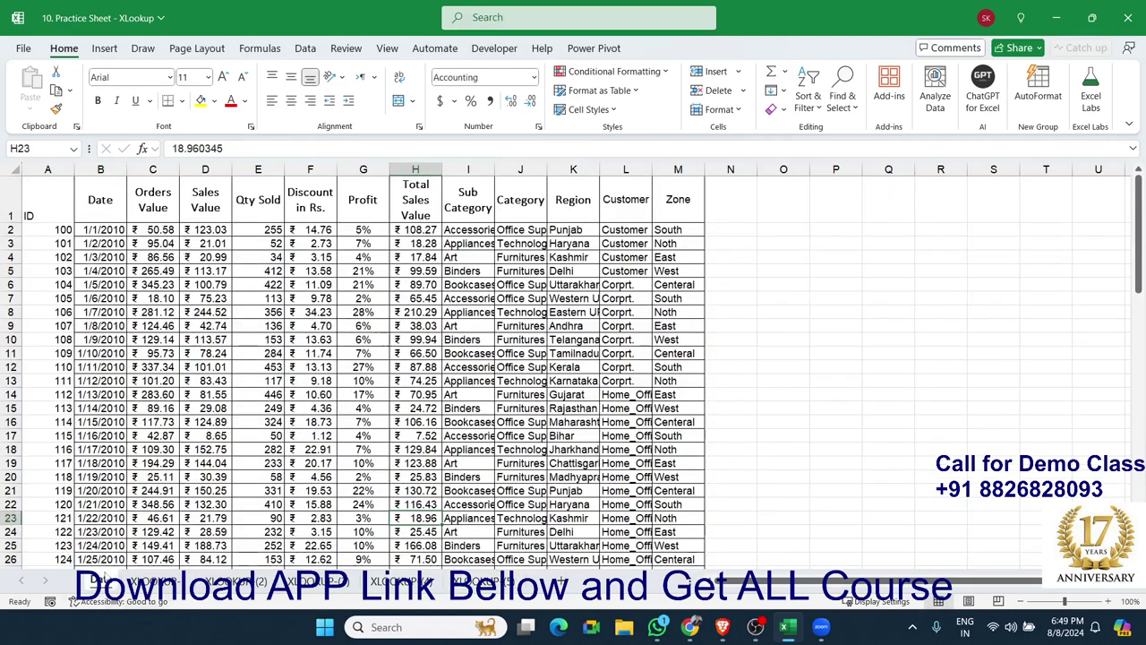
{"action": "left_click", "coordinate": [524, 253]}
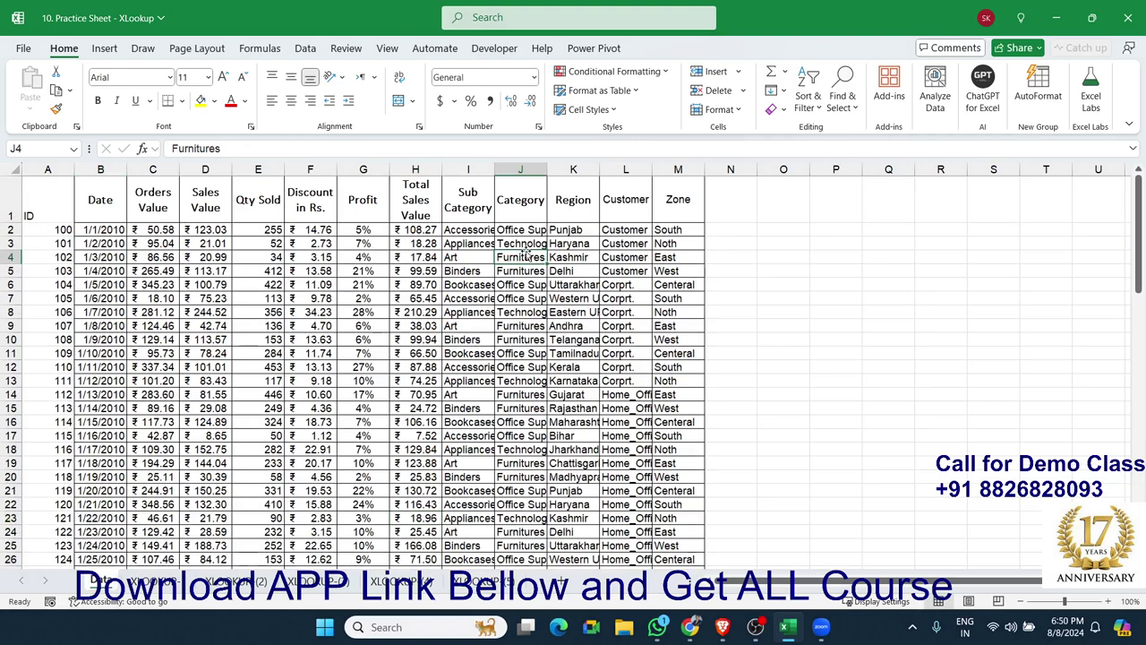
{"action": "left_click", "coordinate": [679, 169]}
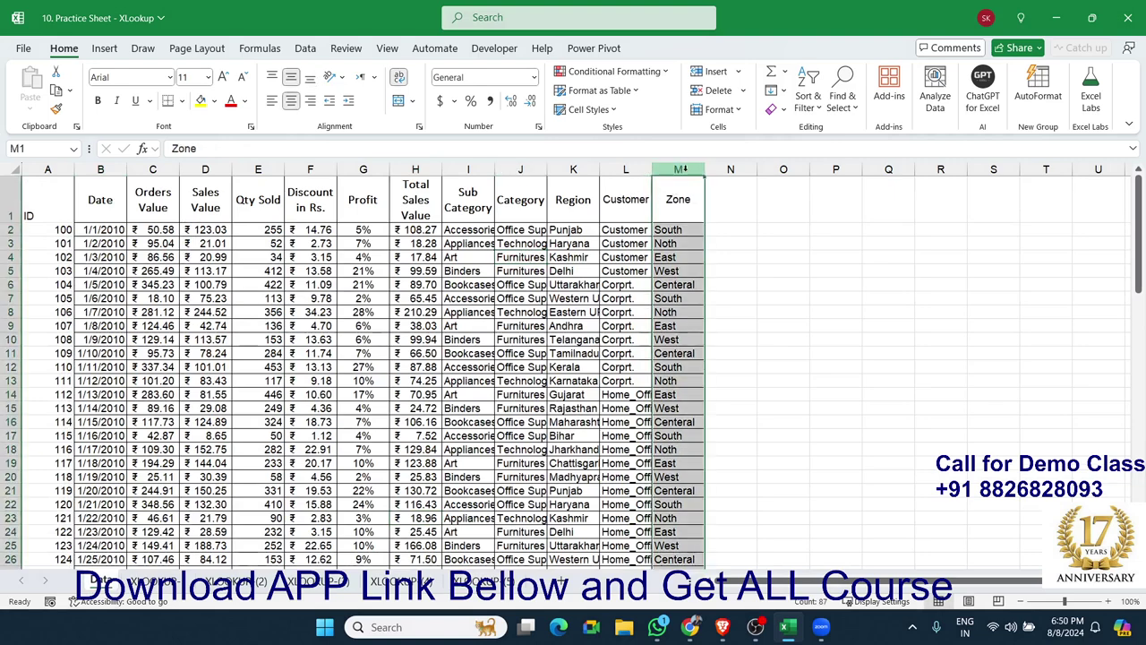
{"action": "left_click", "coordinate": [265, 171]}
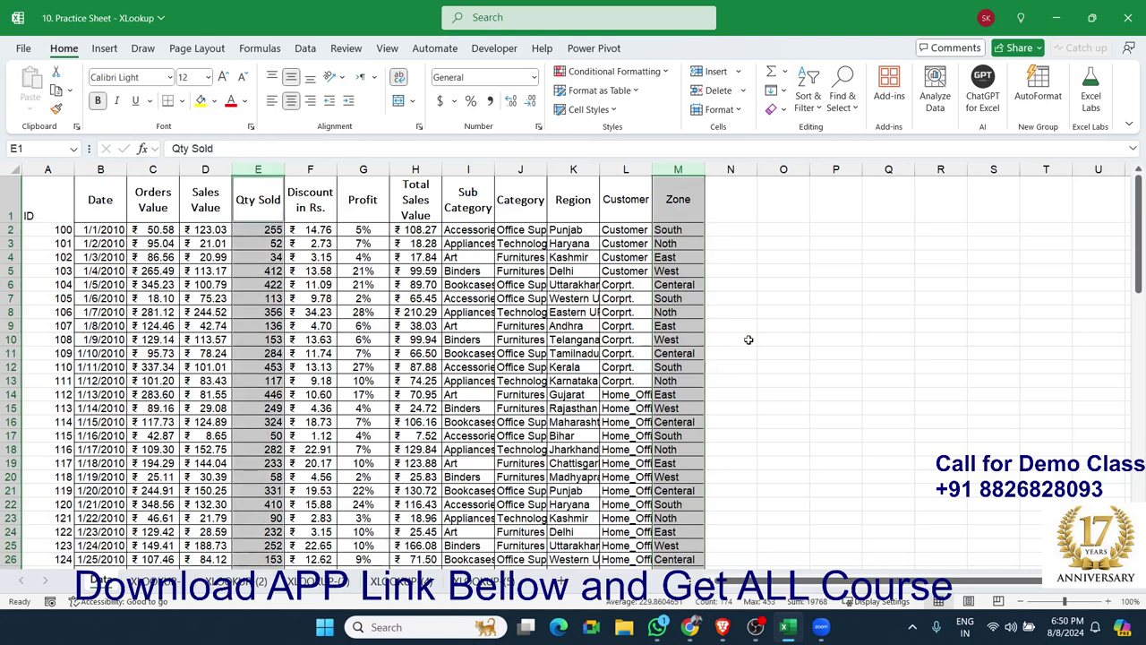
{"action": "left_click", "coordinate": [838, 259]}
{"action": "left_click", "coordinate": [845, 246]}
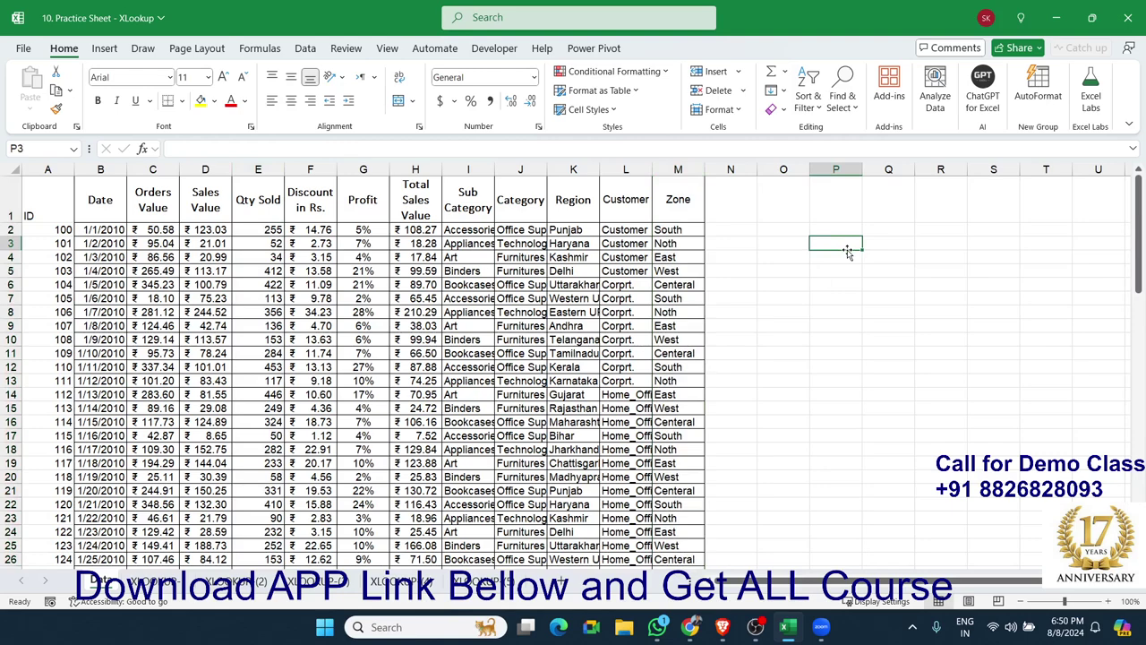
{"action": "type", "text": "Sou"}
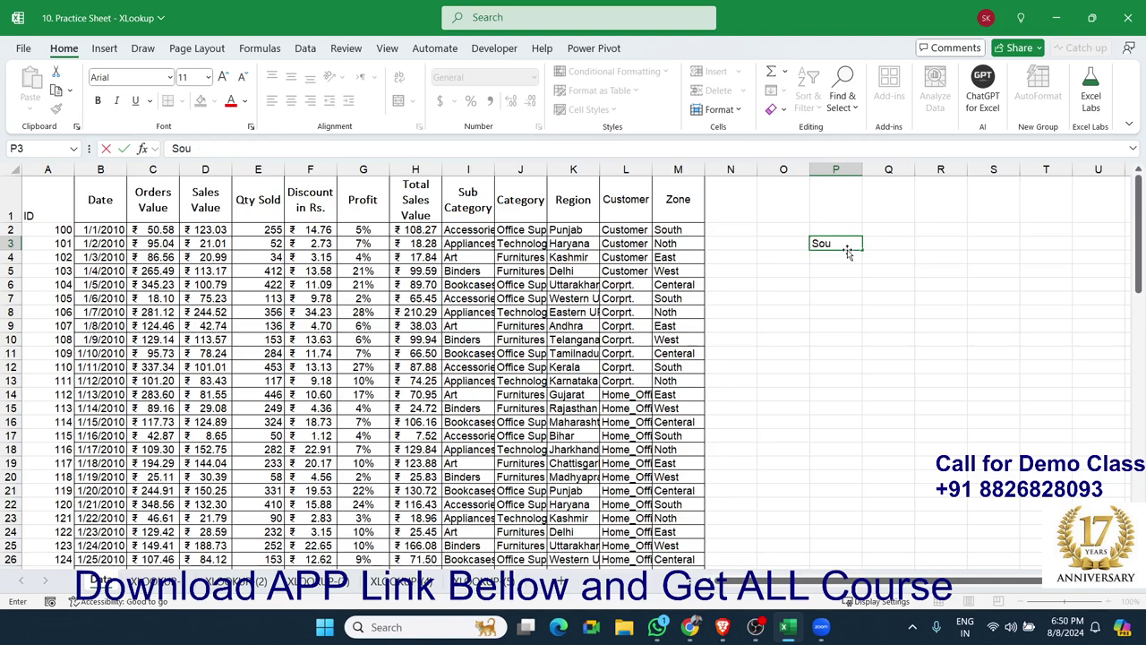
{"action": "type", "text": "nt"}
{"action": "key", "text": "BackSpace"}
{"action": "key", "text": "BackSpace"}
{"action": "type", "text": "th"}
{"action": "key", "text": "Tab"}
- In Q3, enter =XLOOKUP(P3,M:M,E:E), returning South's Qty Sold of 255
{"action": "type", "text": "=x"}
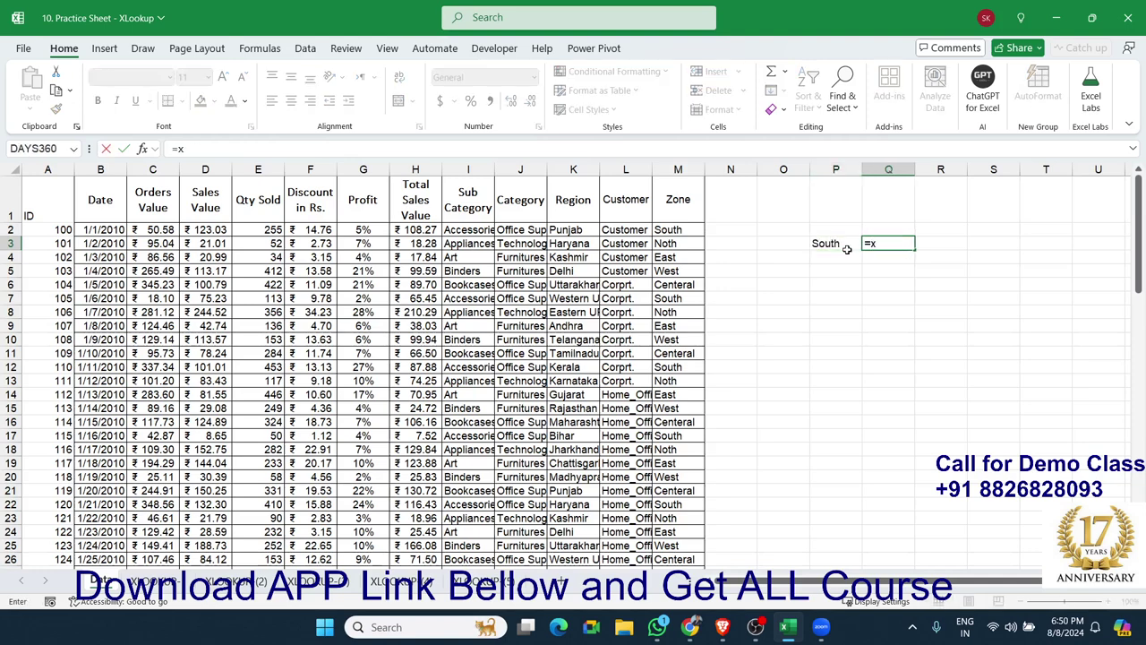
{"action": "type", "text": "l"}
{"action": "key", "text": "Tab"}
{"action": "left_click", "coordinate": [847, 251]}
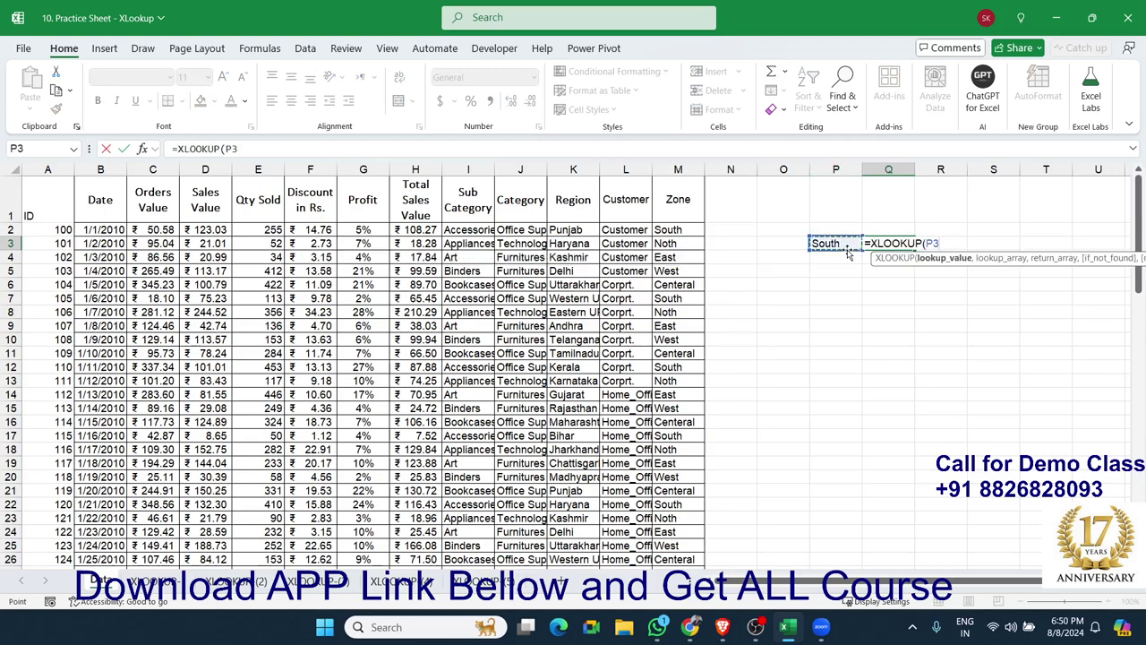
{"action": "type", "text": ","}
{"action": "left_click", "coordinate": [690, 168]}
{"action": "type", "text": ","}
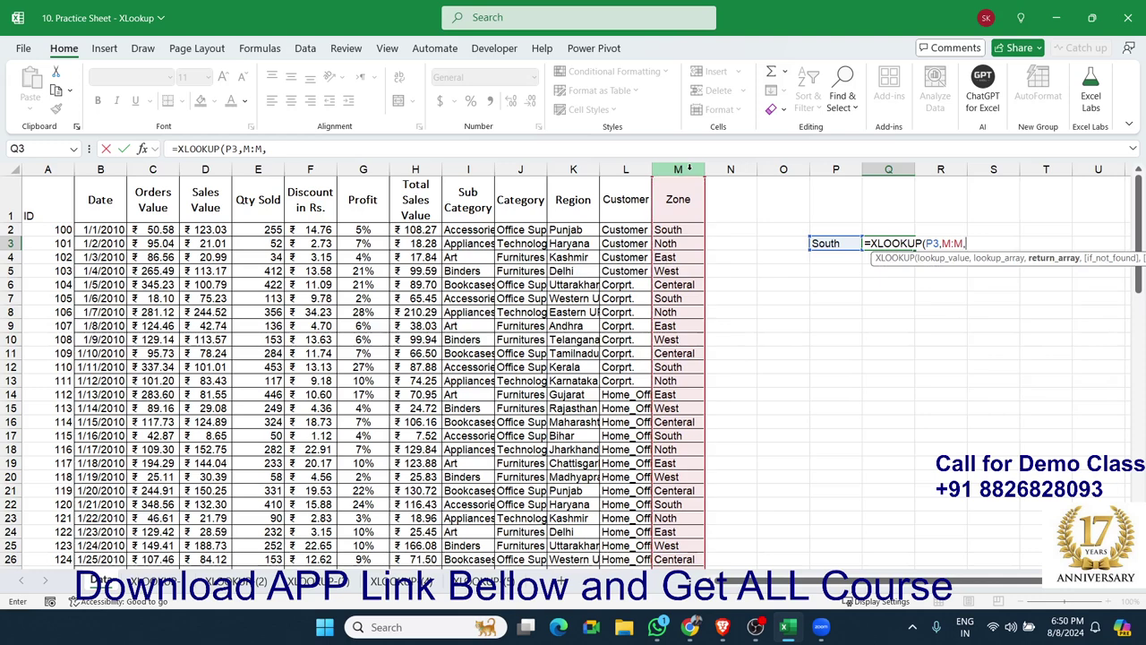
{"action": "left_click", "coordinate": [259, 168]}
{"action": "key", "text": "Return"}
- Inspect the bottom of the Zone column to find the last South row's Qty Sold
{"action": "key", "text": "Left"}
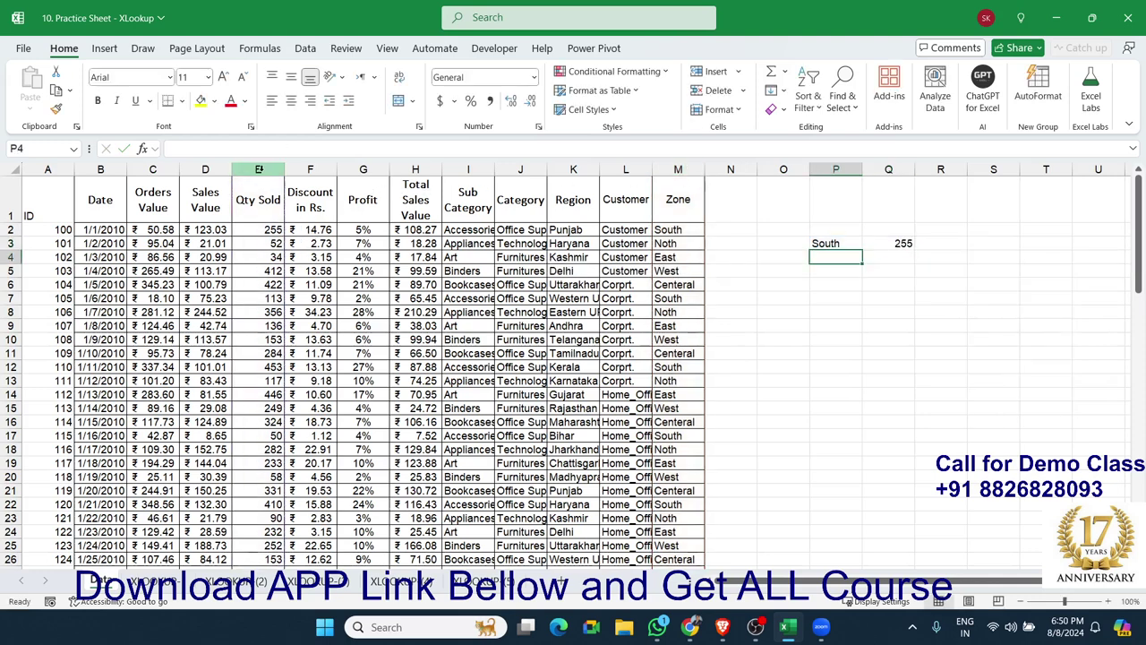
{"action": "key", "text": "Up"}
{"action": "key", "text": "Right"}
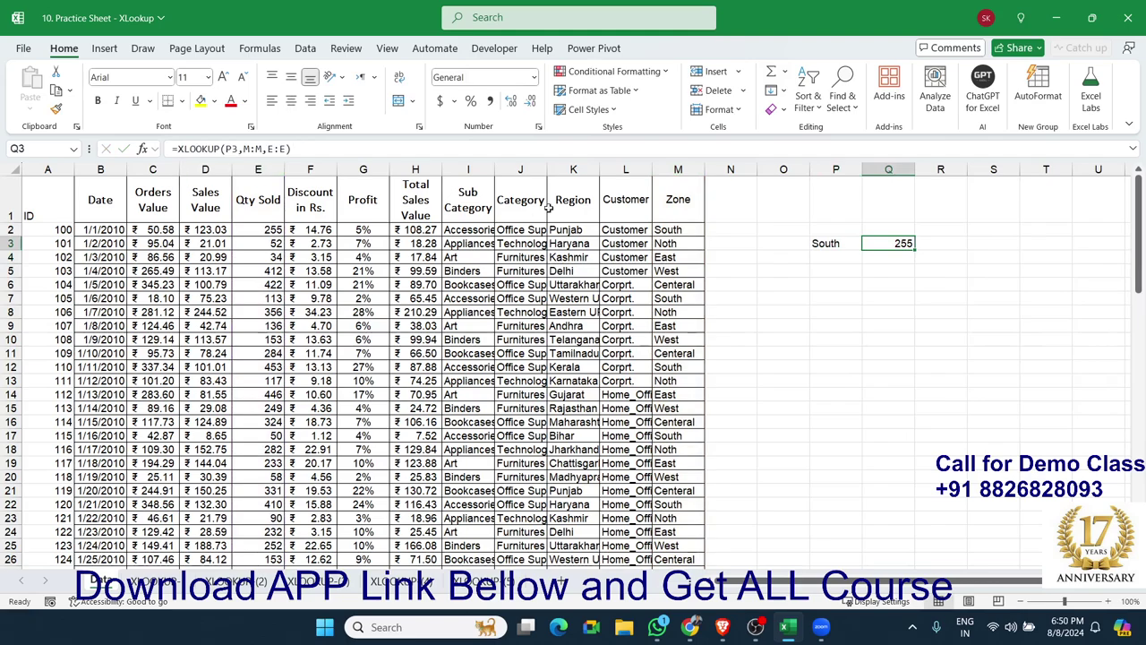
{"action": "left_click", "coordinate": [660, 228]}
{"action": "key", "text": "ctrl+Down"}
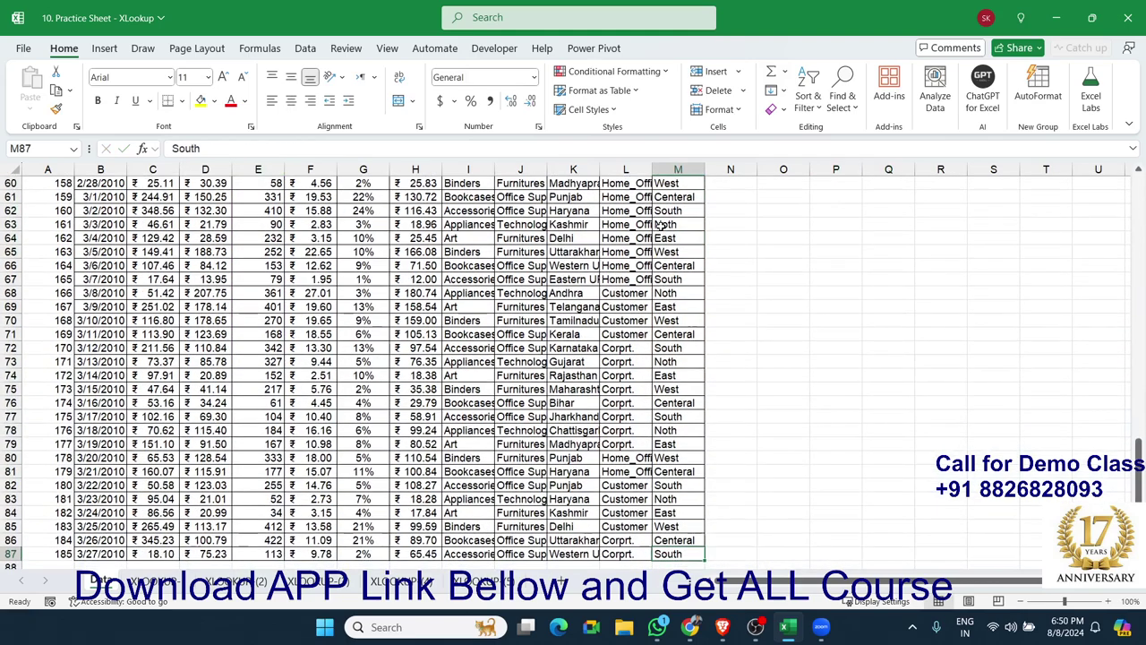
{"action": "key", "text": "ctrl+Up"}
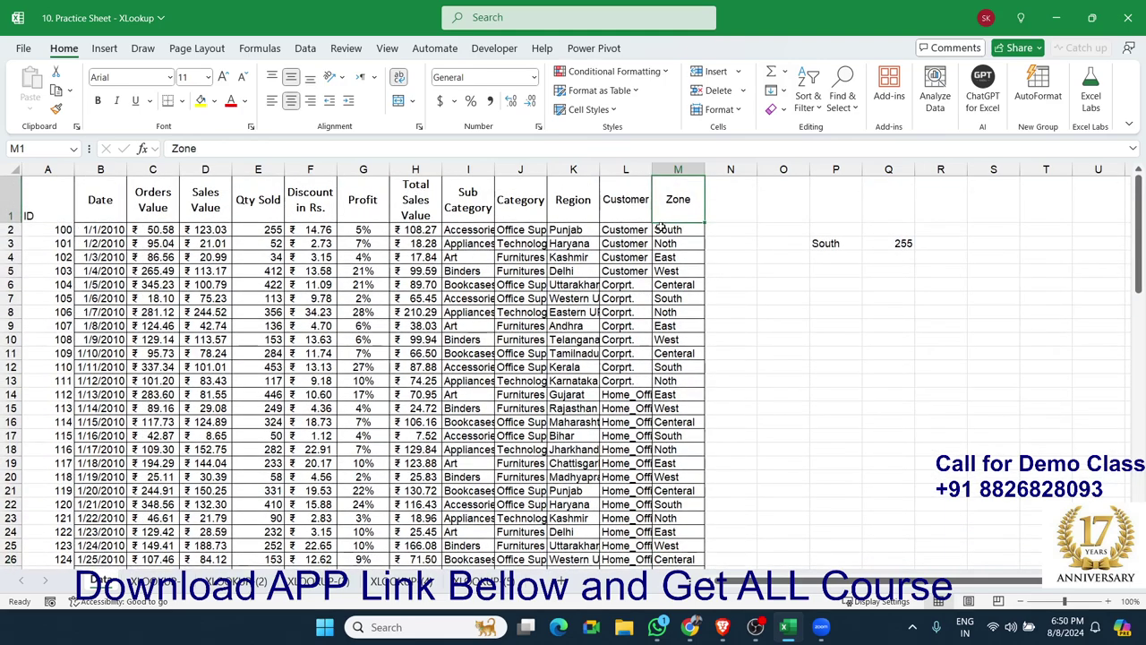
{"action": "left_click", "coordinate": [660, 226]}
{"action": "key", "text": "ctrl+Down"}
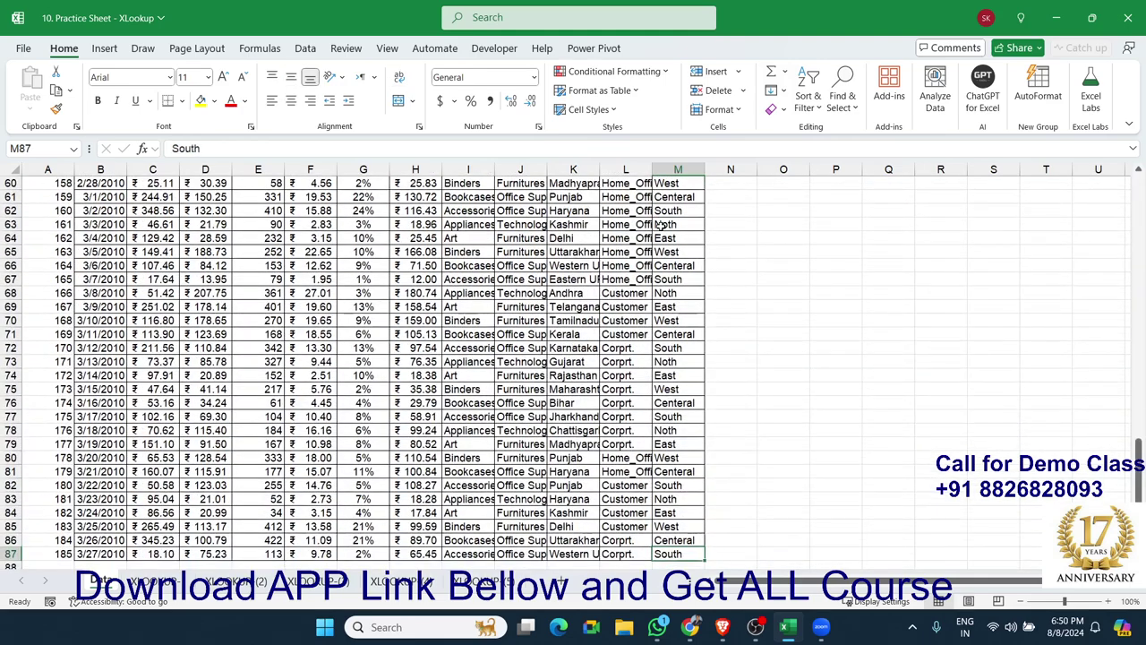
{"action": "key", "text": "Left"}
{"action": "key", "text": "Left"}
{"action": "key", "text": "Left"}
{"action": "key", "text": "Left"}
{"action": "key", "text": "Left"}
{"action": "key", "text": "Left"}
{"action": "key", "text": "Left"}
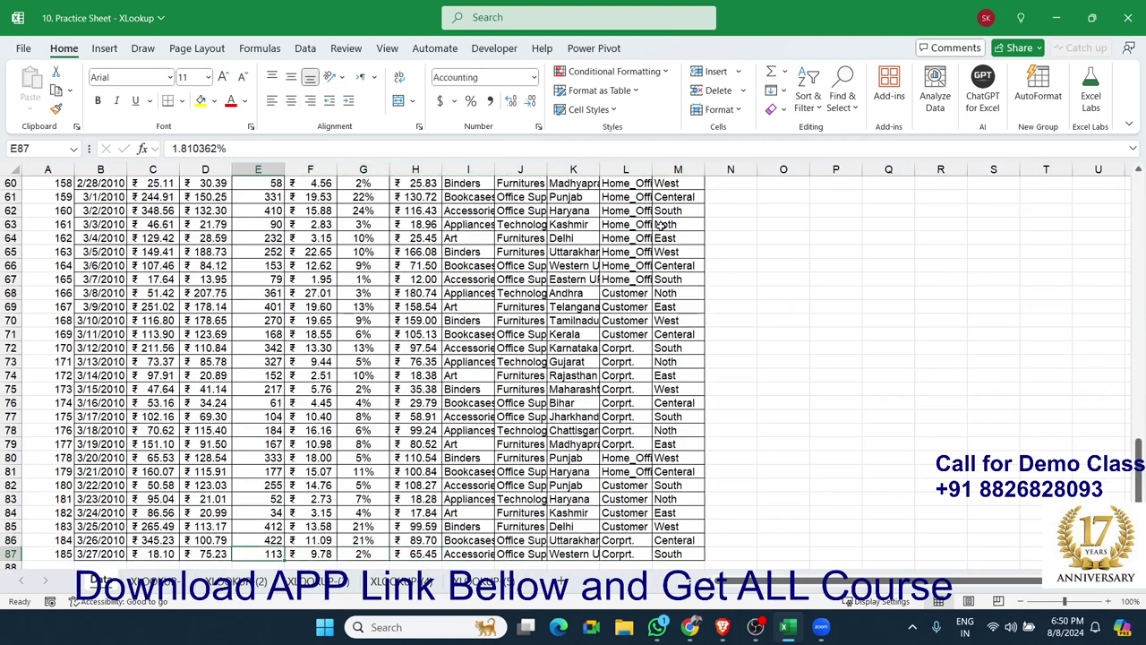
{"action": "key", "text": "Right"}
{"action": "key", "text": "Right"}
{"action": "key", "text": "Right"}
{"action": "key", "text": "Right"}
{"action": "key", "text": "Right"}
{"action": "key", "text": "Right"}
{"action": "key", "text": "Right"}
{"action": "key", "text": "Right"}
{"action": "key", "text": "Right"}
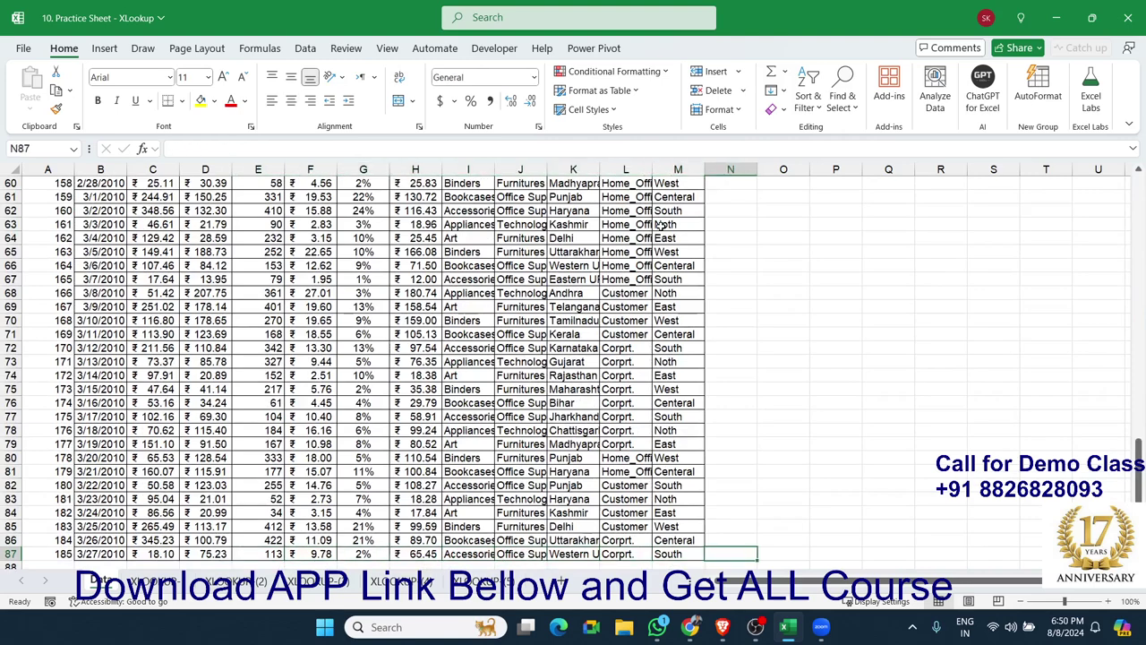
{"action": "key", "text": "Right"}
{"action": "key", "text": "ctrl+Up"}
{"action": "key", "text": "Down"}
{"action": "key", "text": "Right"}
{"action": "key", "text": "Right"}
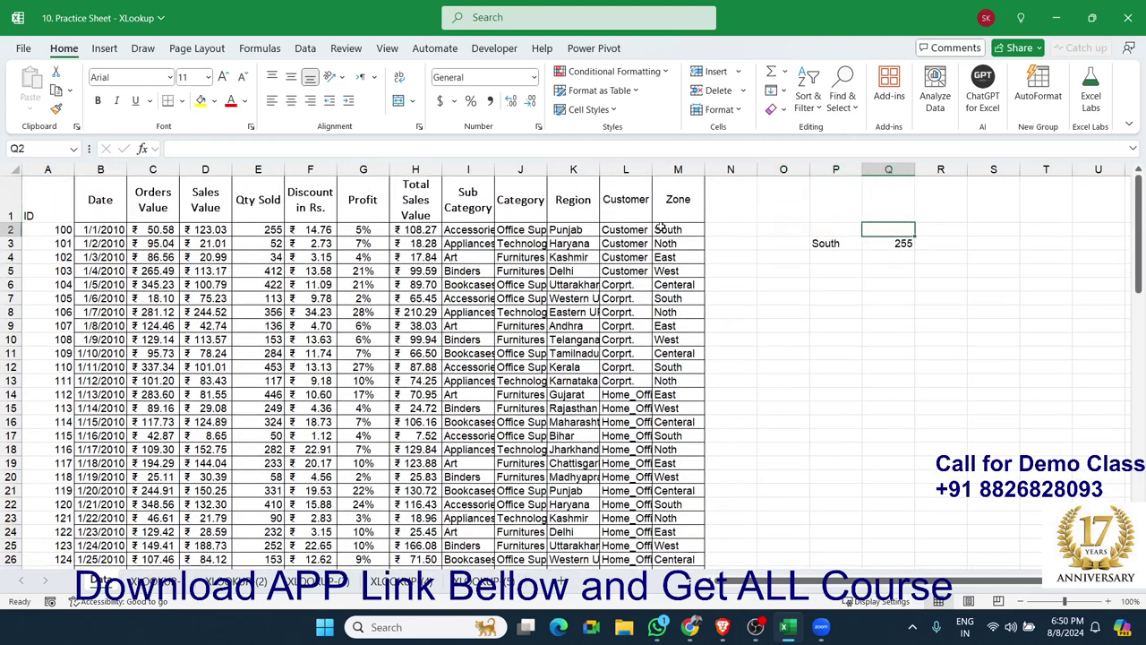
{"action": "key", "text": "Down"}
- Add search mode -1 (last-to-first) to Q3's XLOOKUP formula
{"action": "key", "text": "F2"}
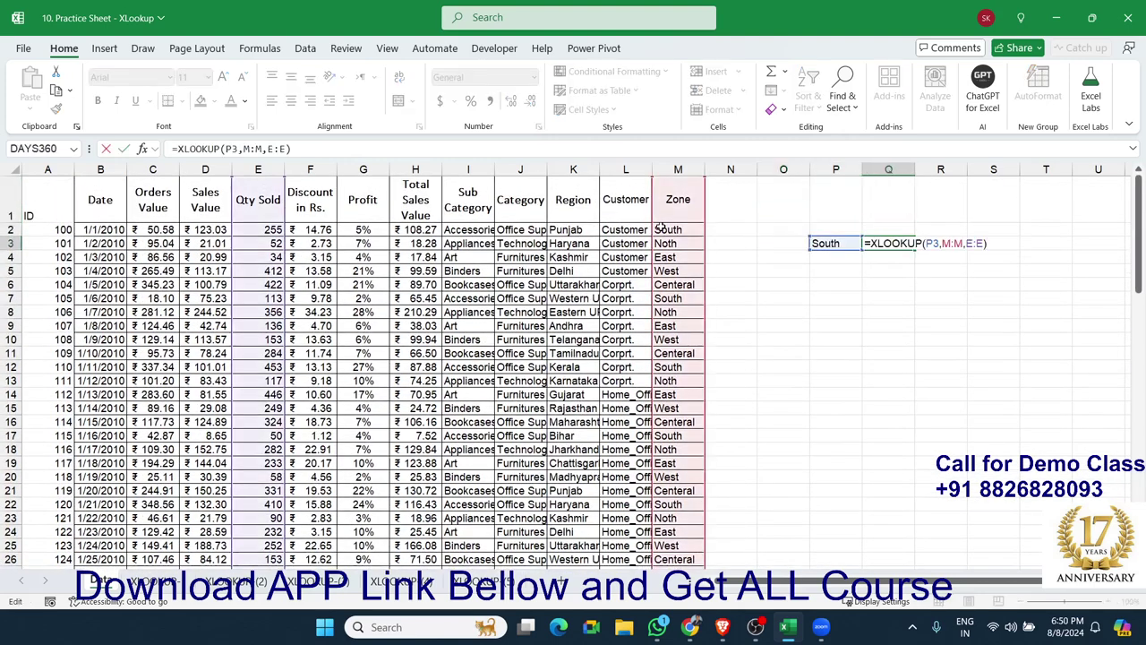
{"action": "key", "text": "BackSpace"}
{"action": "type", "text": ","}
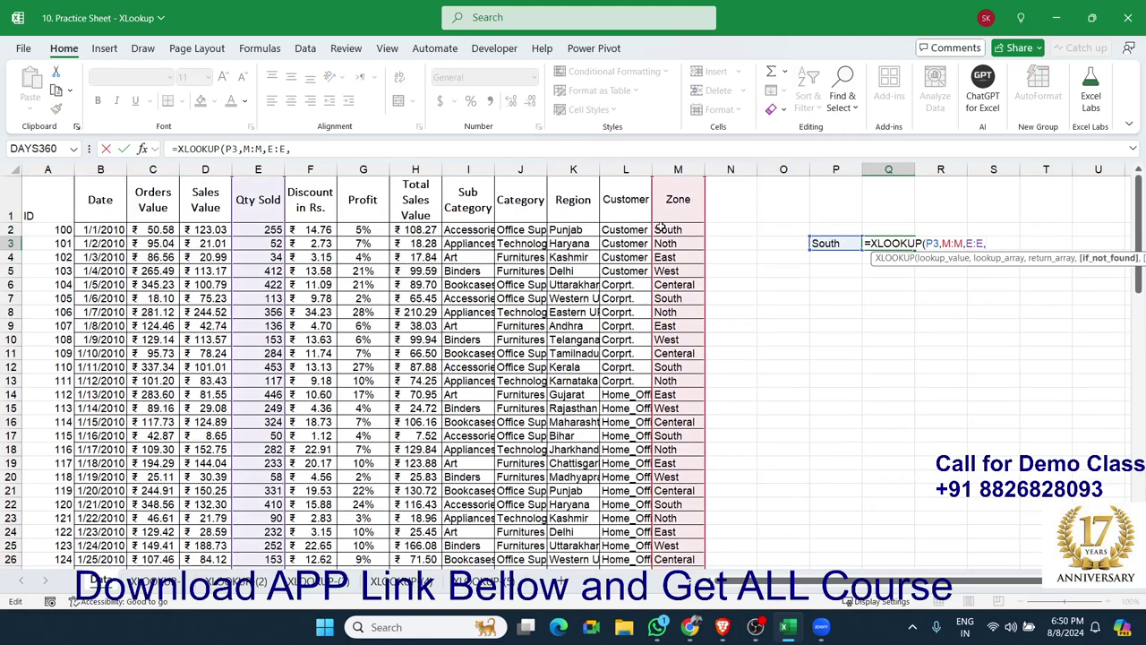
{"action": "type", "text": ",,"}
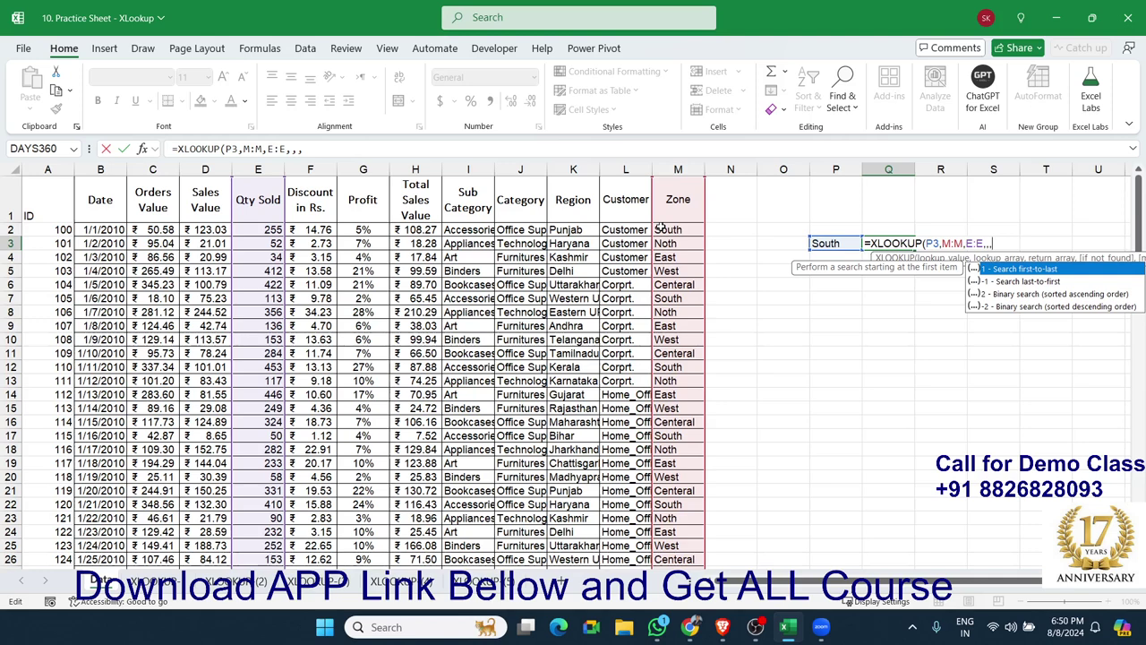
{"action": "key", "text": "Down"}
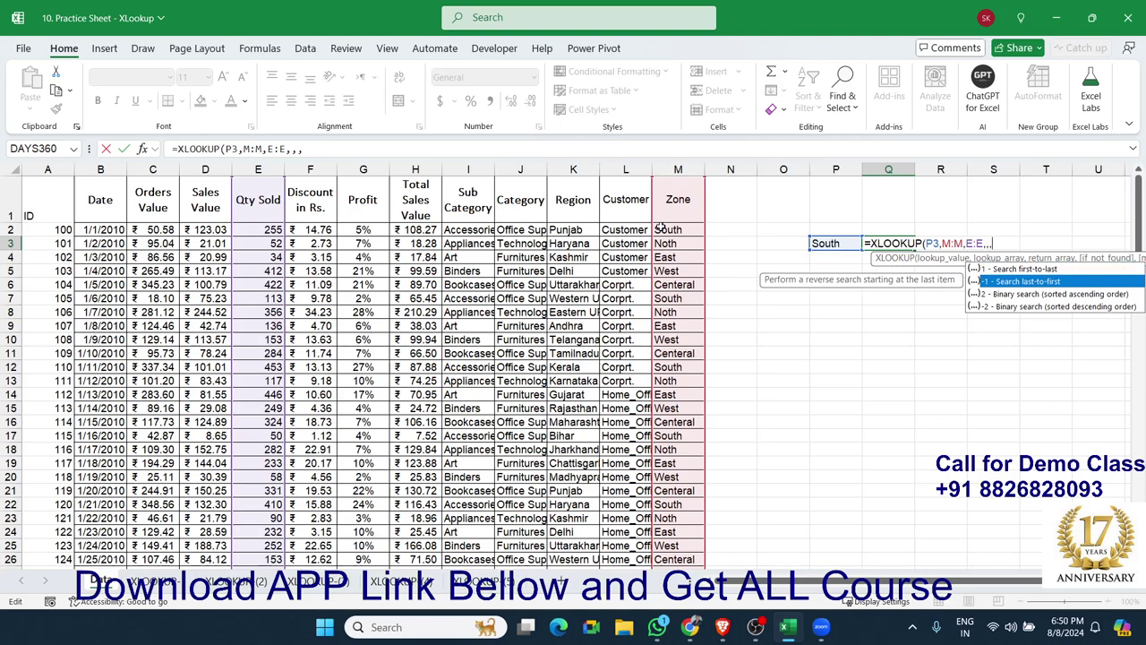
{"action": "key", "text": "Tab"}
- Confirm Q3's reverse-search XLOOKUP returning 113 and save the workbook to this PC
{"action": "key", "text": "Return"}
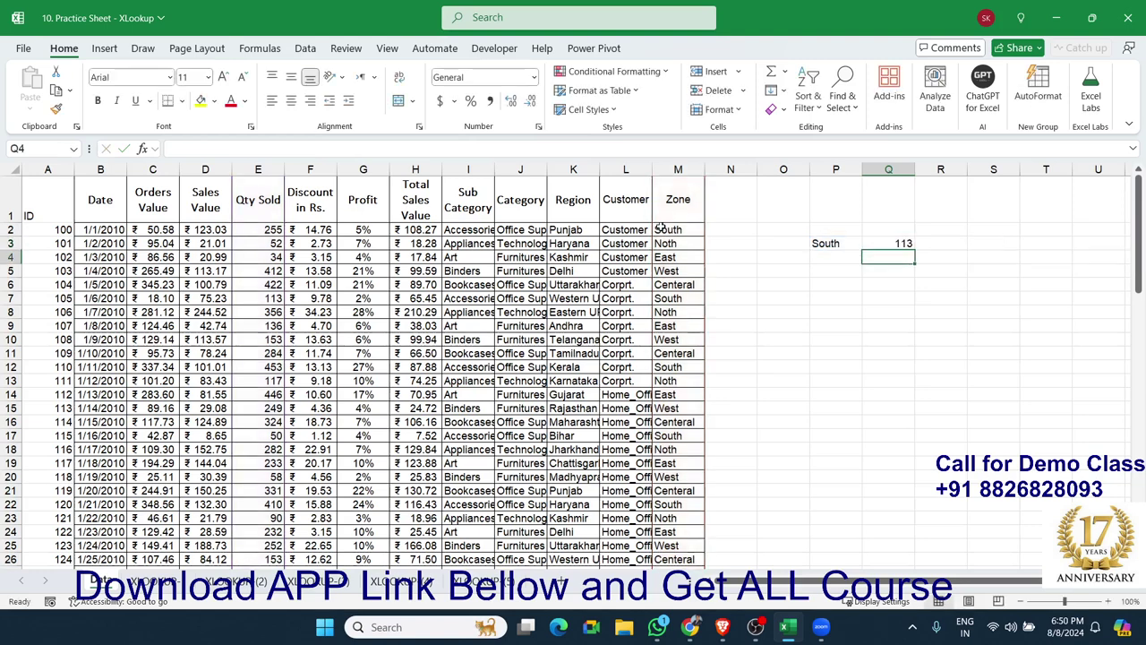
{"action": "key", "text": "Up"}
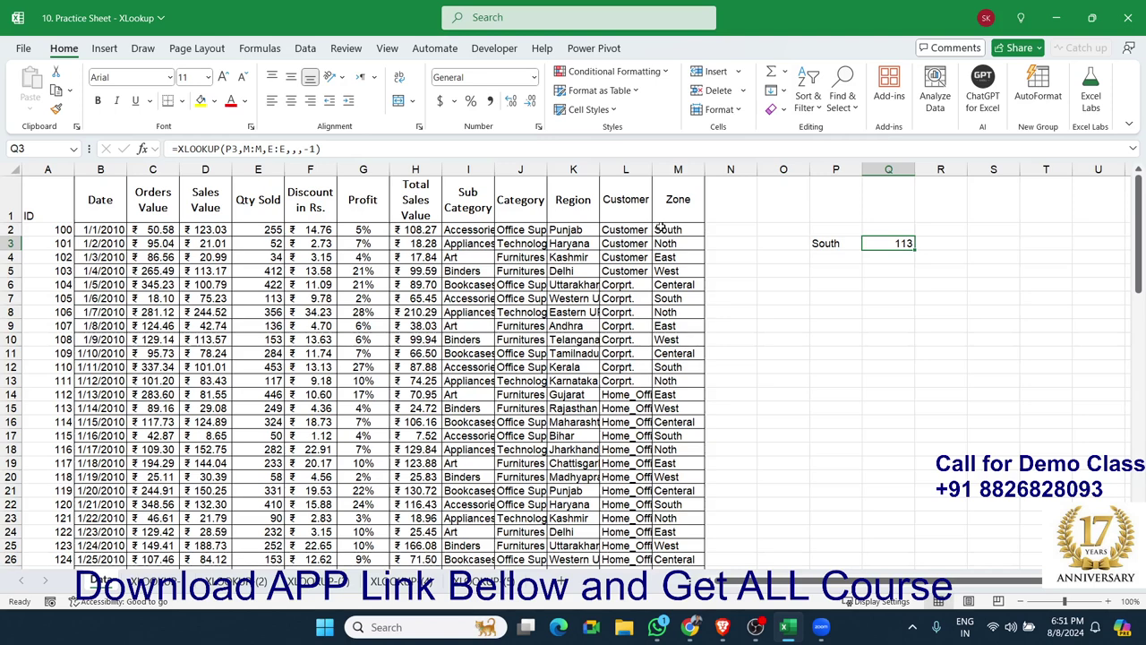
{"action": "key", "text": "ctrl+s"}
- Replace Q3's formula with the text South from P3, then switch away from Excel
{"action": "key", "text": "ctrl+z"}
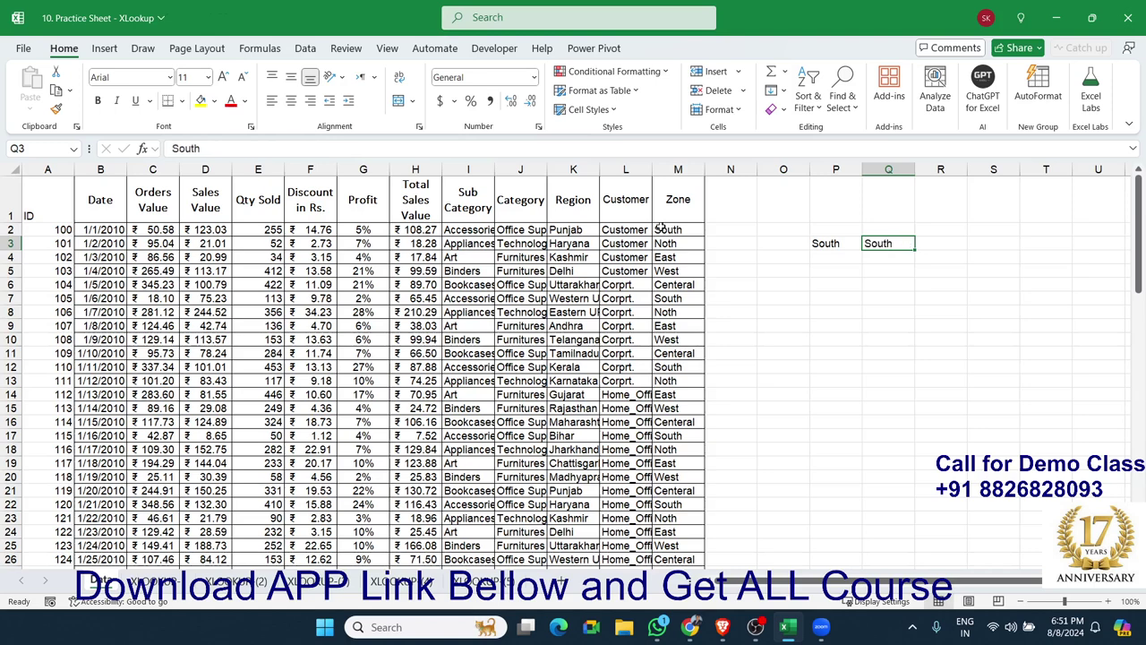
{"action": "key", "text": "alt"}
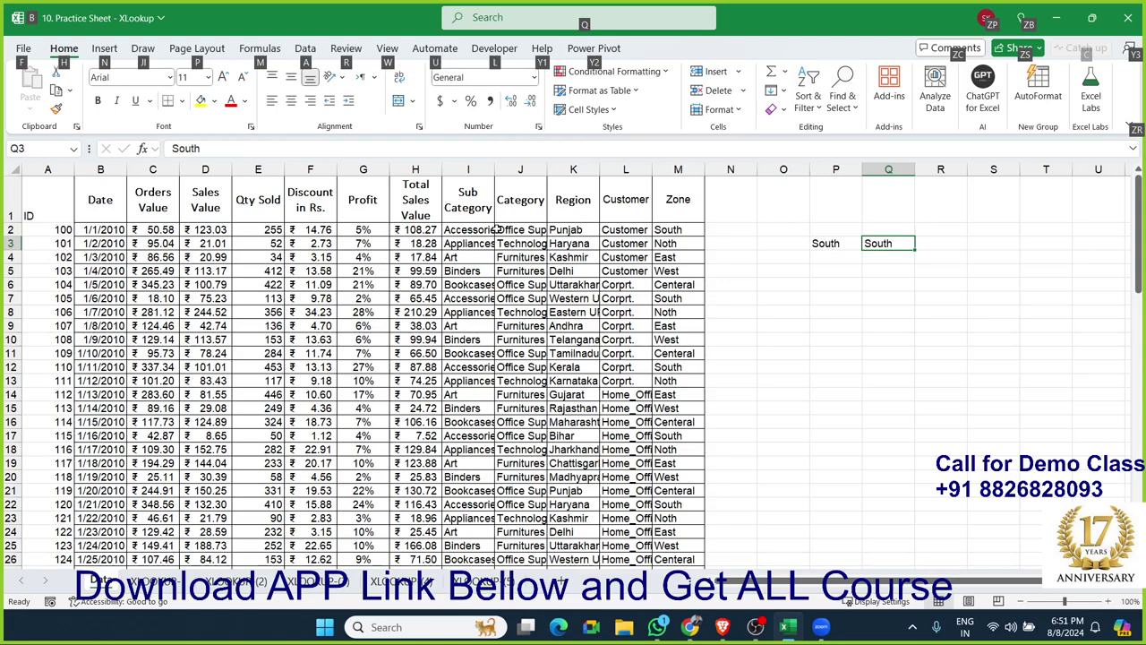
{"action": "key", "text": "alt+Tab"}
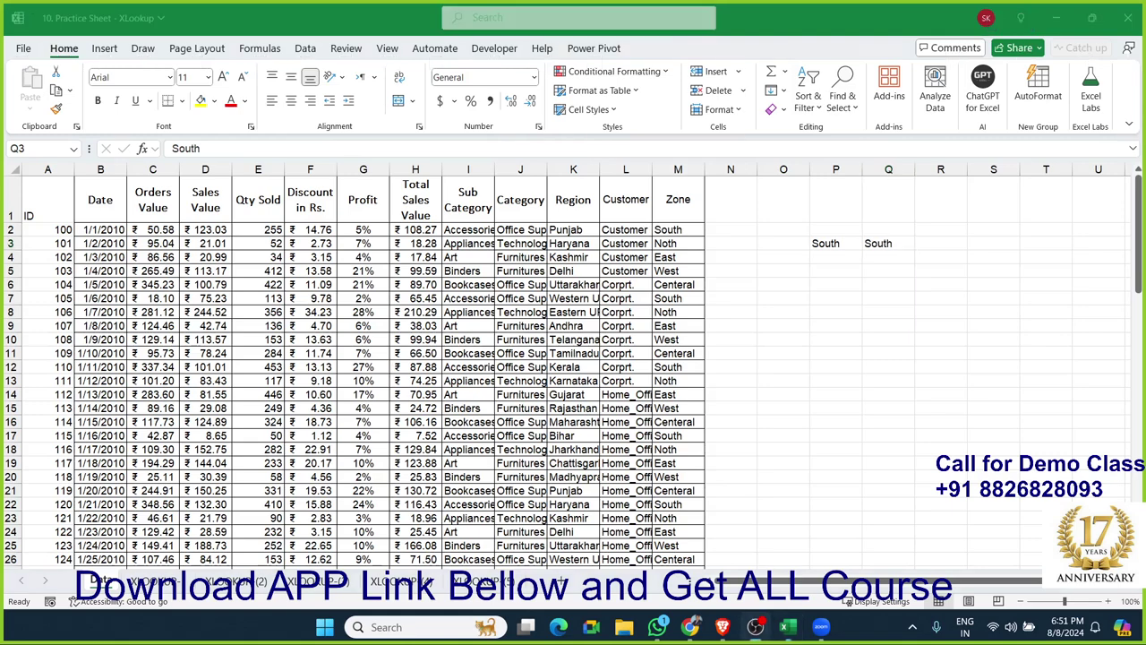